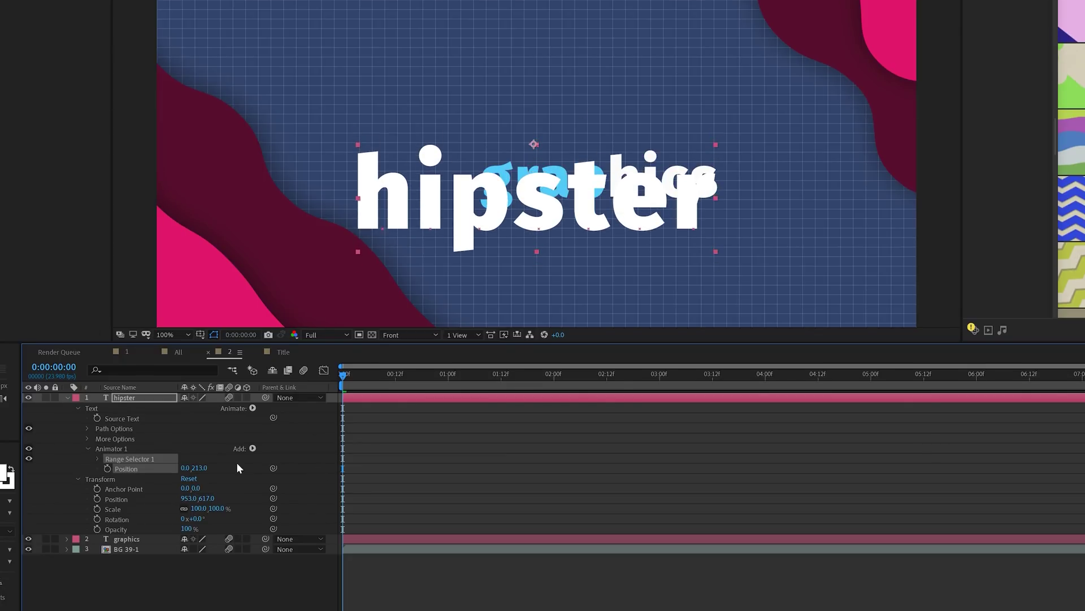
Add an Opacity property to the hipster text animator and set it to 0%.
{"action": "left_click", "coordinate": [252, 448]}
{"action": "mouse_move", "coordinate": [278, 451]}
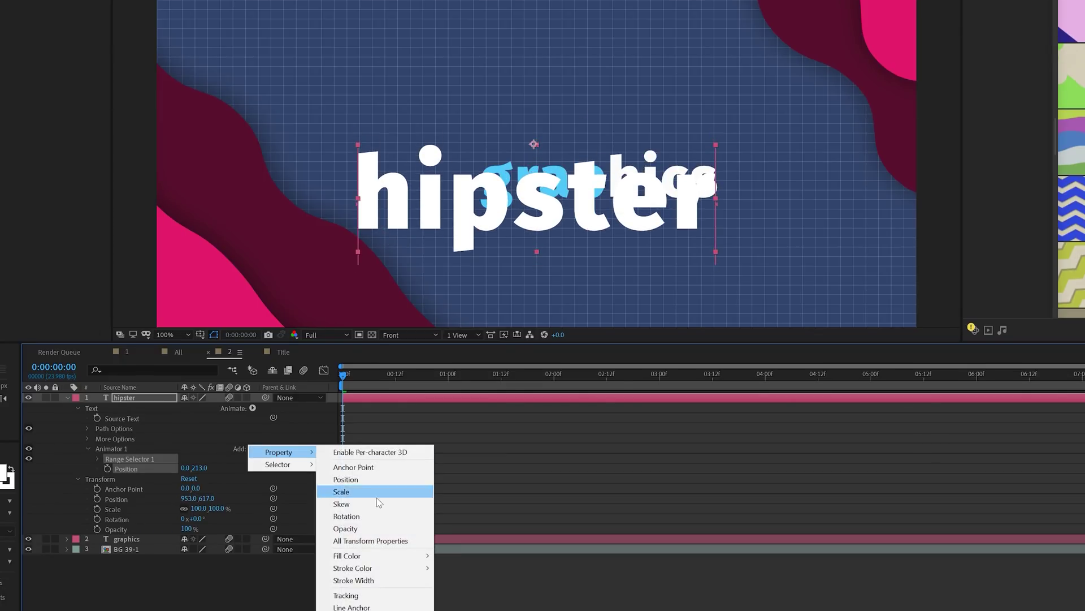
{"action": "left_click", "coordinate": [346, 529]}
{"action": "left_click_drag", "start_coordinate": [187, 478], "coordinate": [40, 477]}
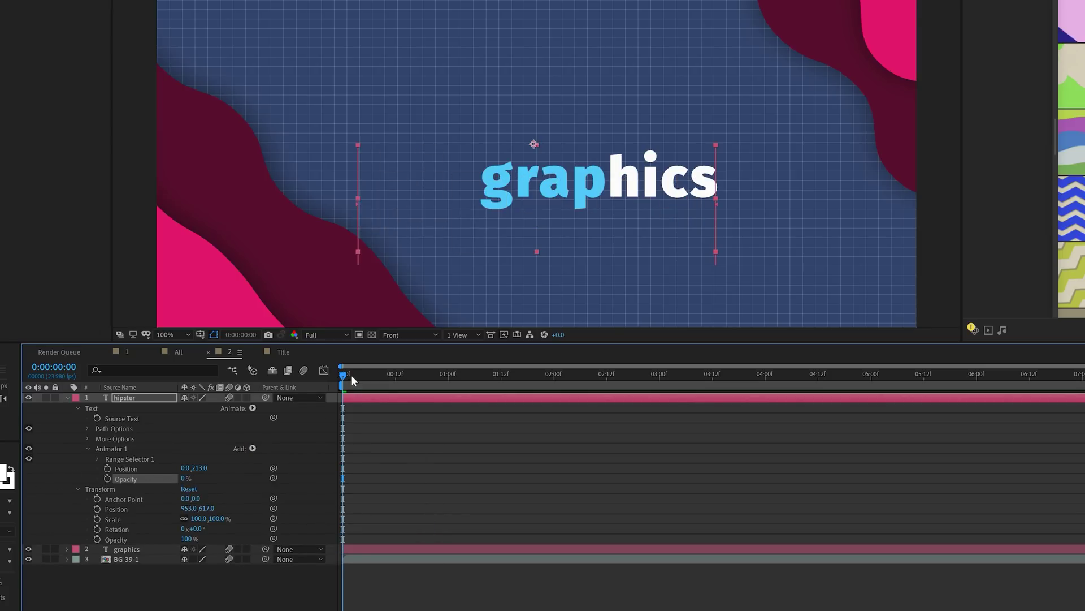
Keyframe Range Selector Start from 0% at frame 0 to 100% at 0:00:00:19.
{"action": "left_click", "coordinate": [96, 458]}
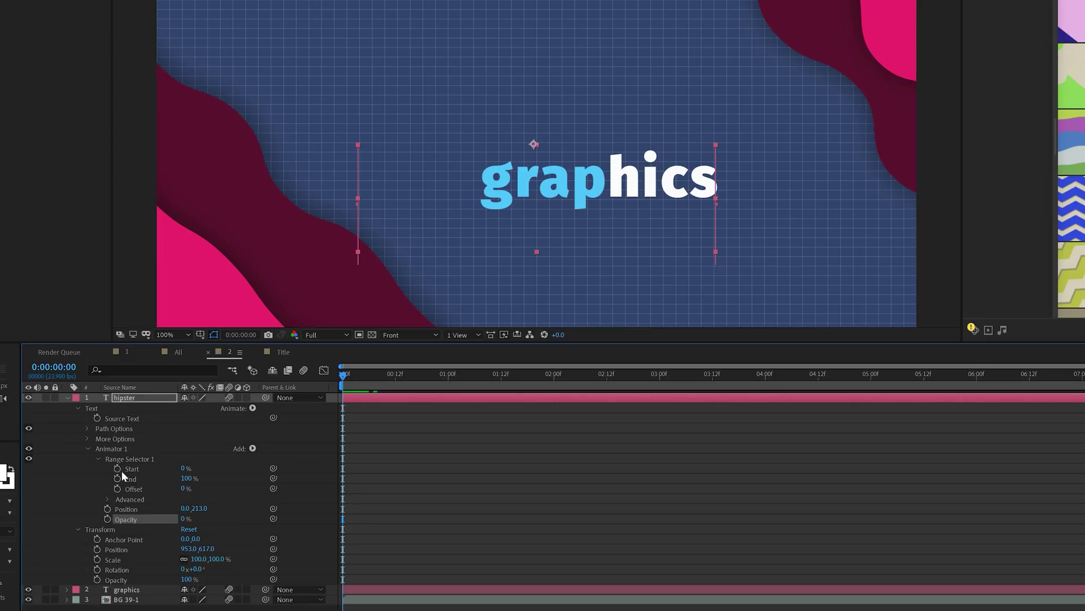
{"action": "left_click", "coordinate": [116, 469]}
{"action": "left_click_drag", "start_coordinate": [350, 375], "coordinate": [425, 381]}
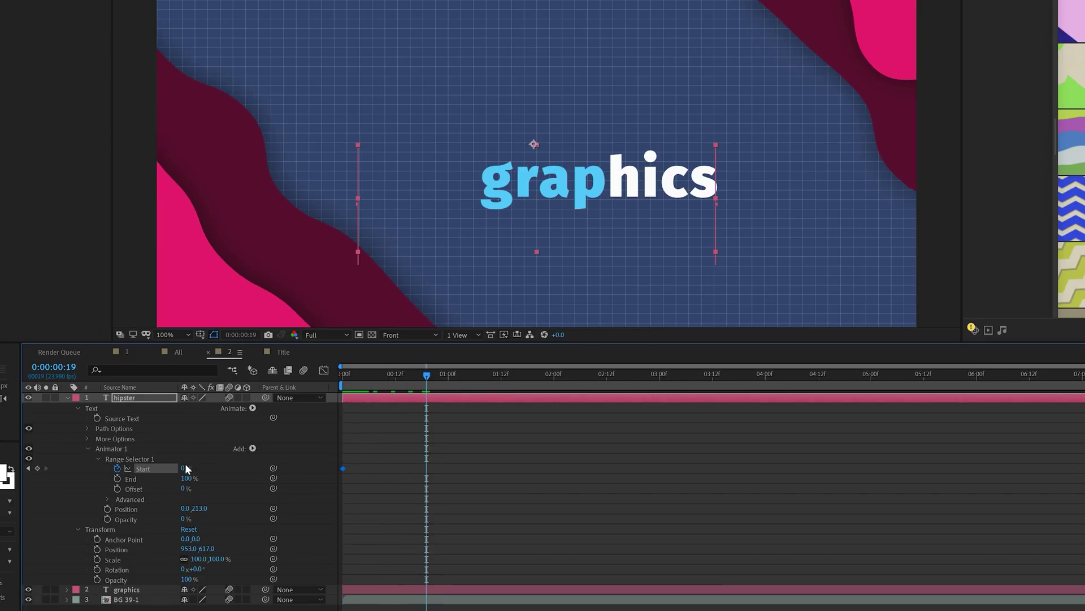
{"action": "left_click_drag", "start_coordinate": [207, 468], "coordinate": [326, 476]}
{"action": "left_click", "coordinate": [398, 443]}
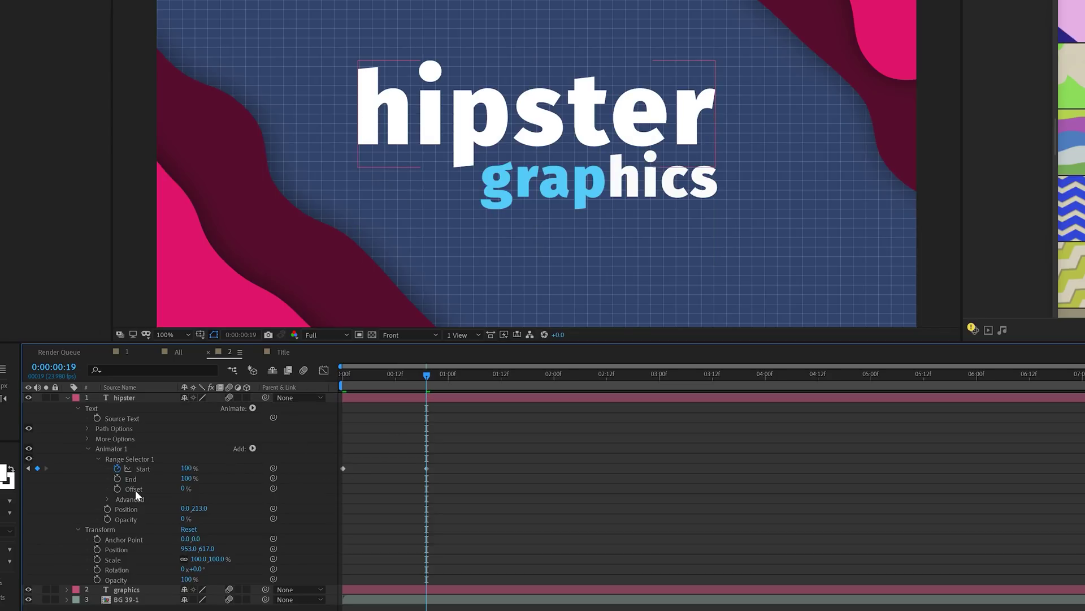
Turn on Randomize Order and set Ease High to 100% in the advanced range settings.
{"action": "left_click", "coordinate": [106, 499]}
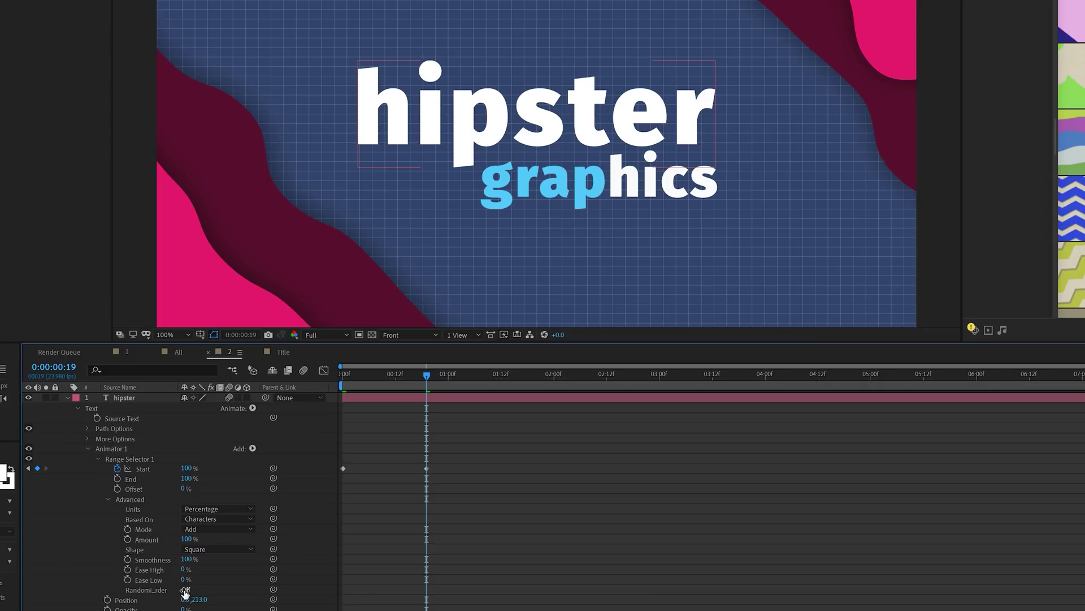
{"action": "left_click", "coordinate": [147, 590]}
{"action": "left_click", "coordinate": [186, 590]}
{"action": "key", "text": "space"}
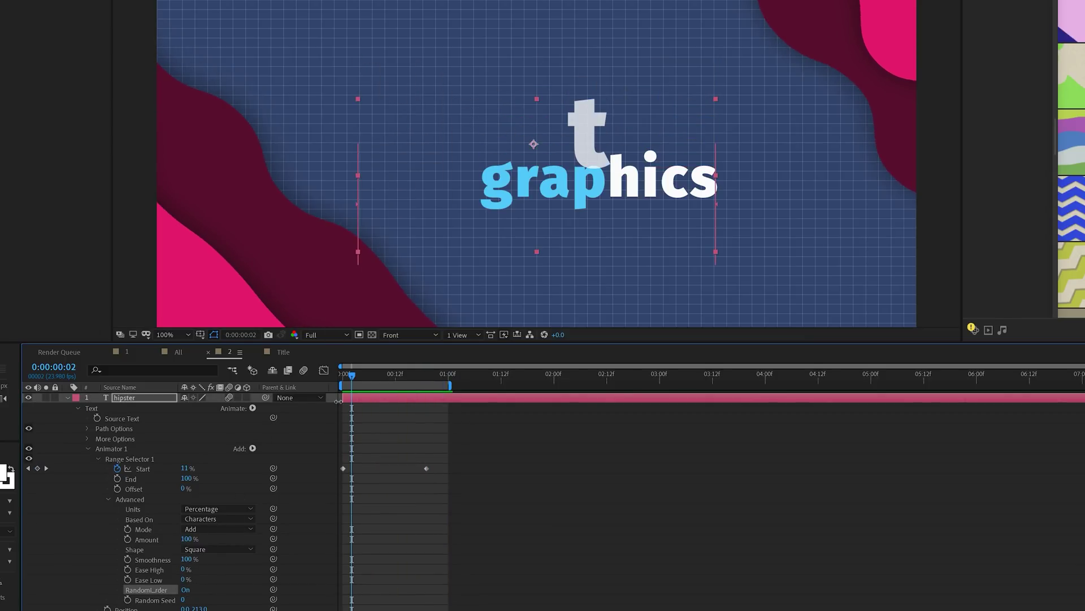
{"action": "left_click_drag", "start_coordinate": [183, 568], "coordinate": [212, 589]}
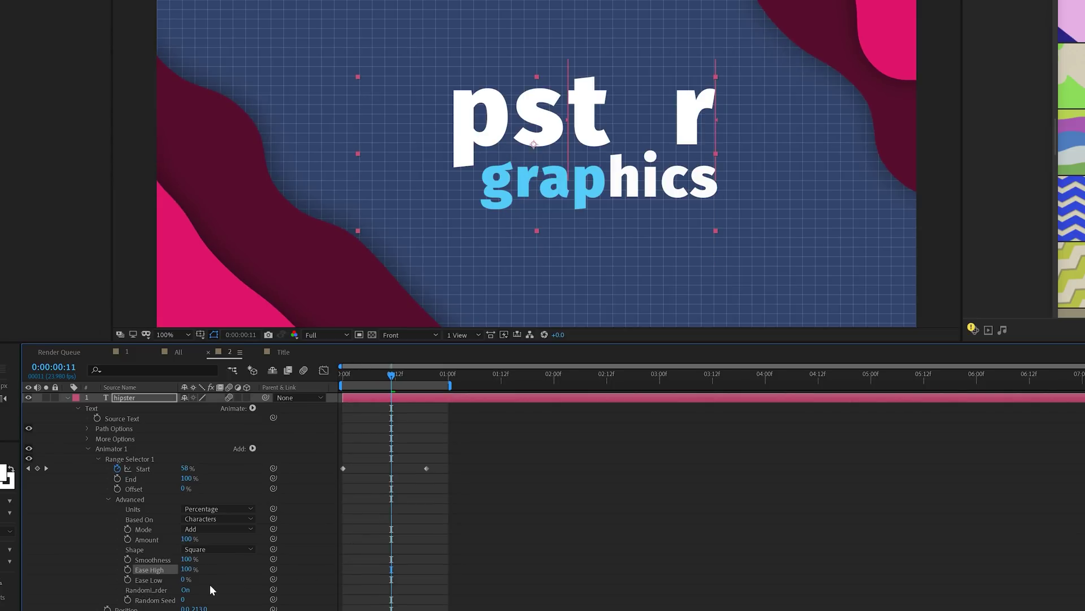
{"action": "left_click", "coordinate": [88, 449]}
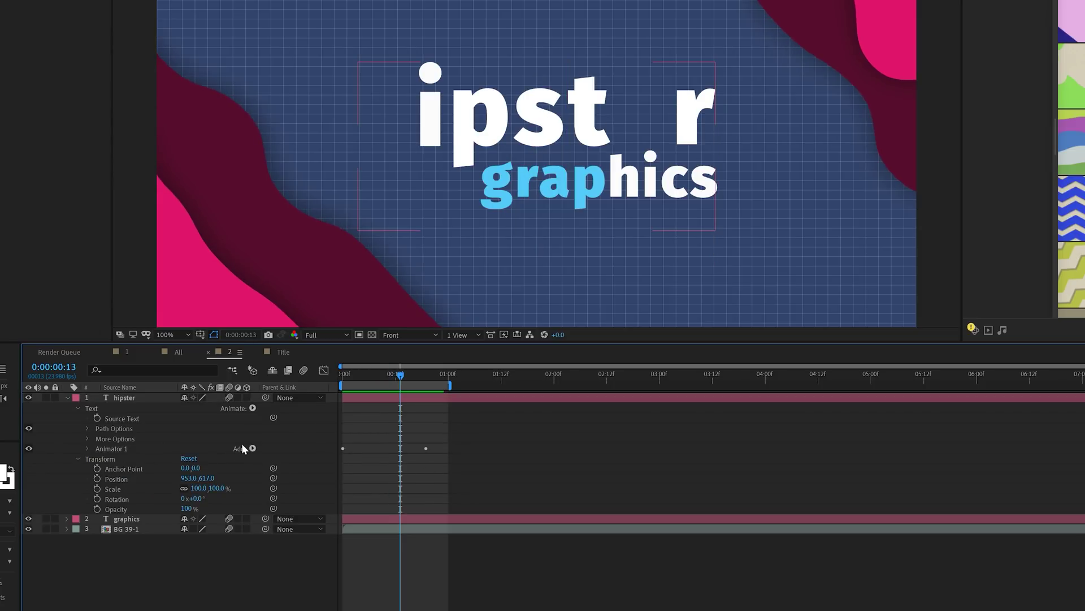
Add an RGB Fill Color animator eyedropped from the graphics blue, with Range Start 74%.
{"action": "left_click", "coordinate": [252, 408]}
{"action": "mouse_move", "coordinate": [317, 515]}
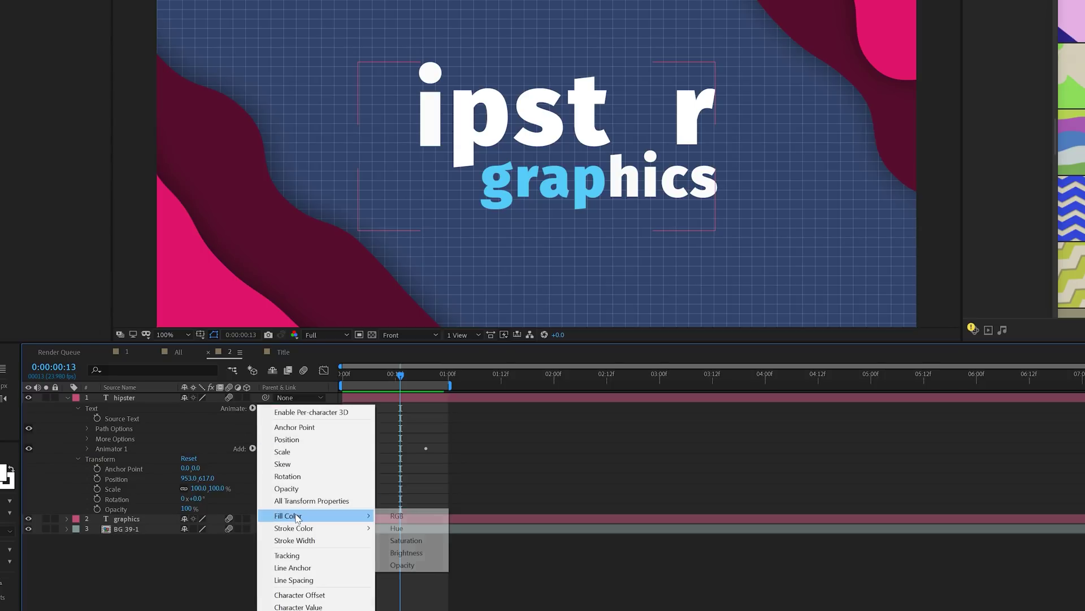
{"action": "left_click", "coordinate": [397, 515]}
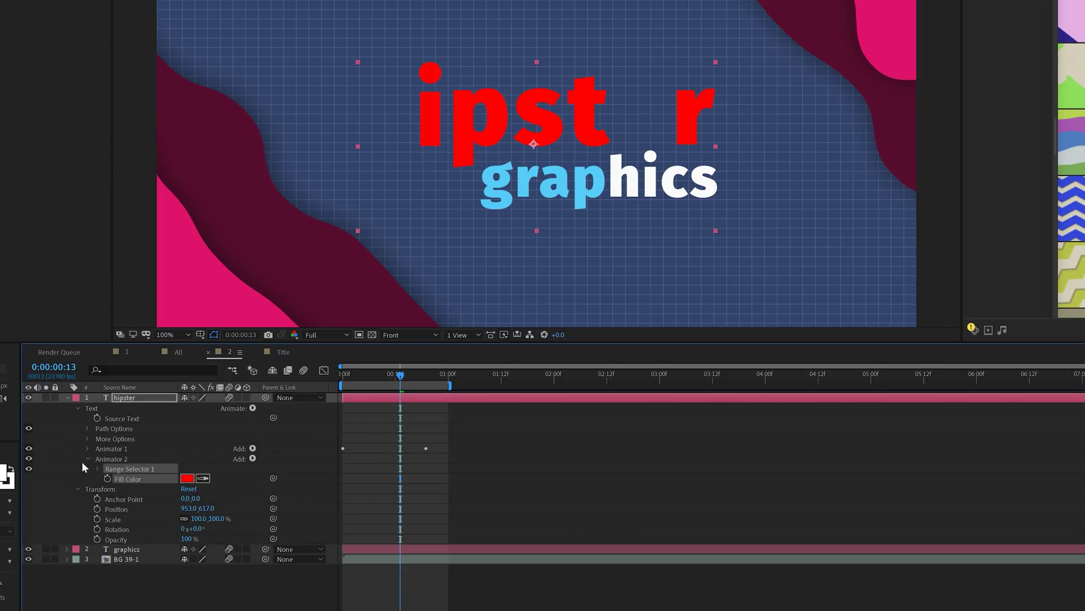
{"action": "left_click", "coordinate": [505, 170]}
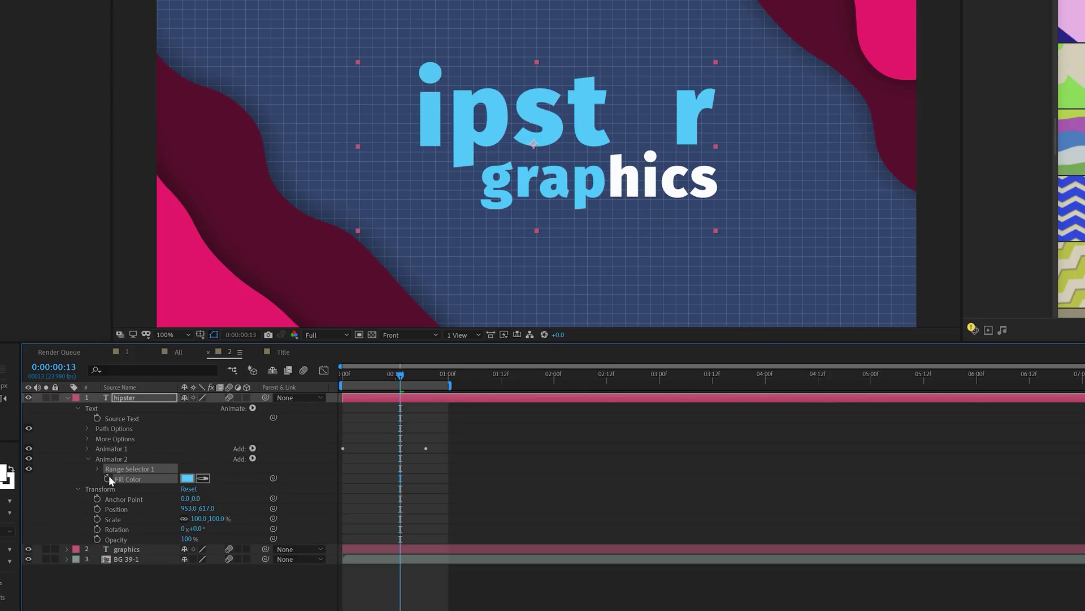
{"action": "left_click", "coordinate": [96, 469]}
{"action": "left_click_drag", "start_coordinate": [180, 479], "coordinate": [227, 478]}
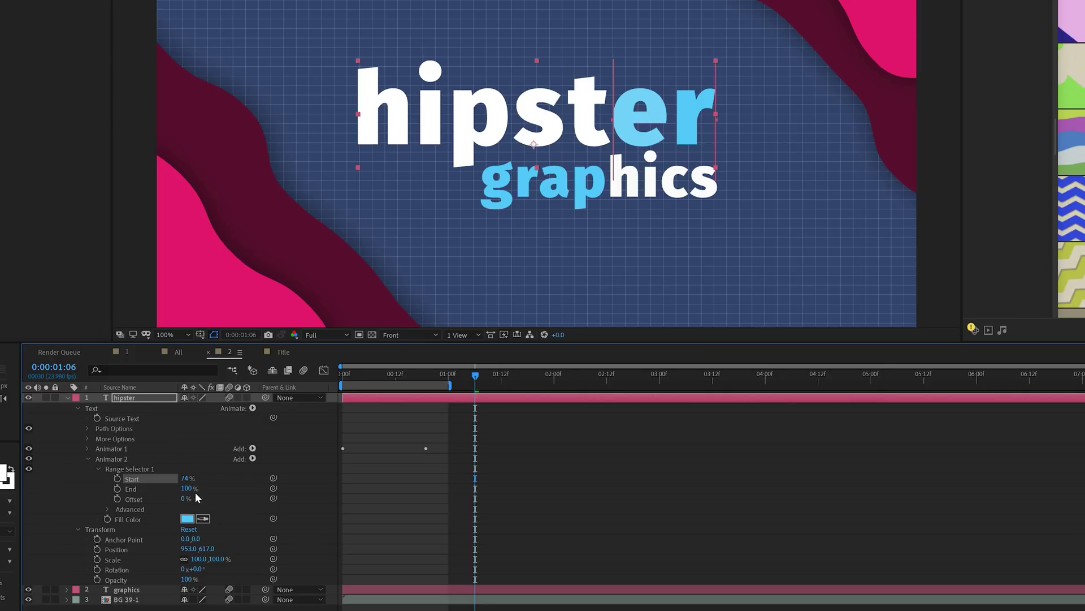
Turn on Randomize Order in Animator 2's advanced range settings.
{"action": "left_click", "coordinate": [109, 510]}
{"action": "scroll", "coordinate": [170, 563], "scroll_direction": "down", "scroll_amount": 2}
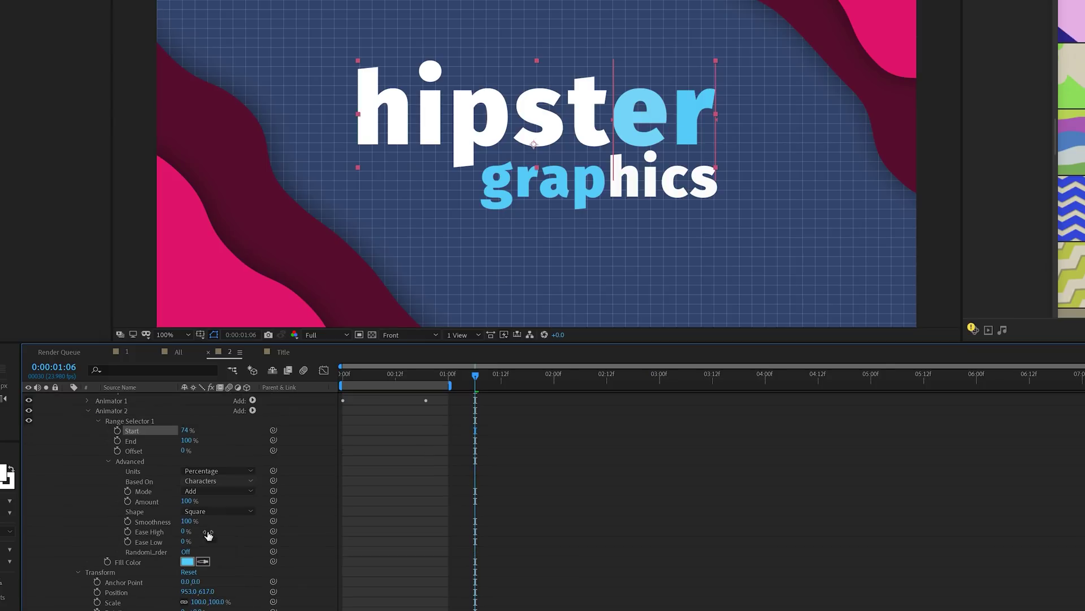
{"action": "left_click", "coordinate": [186, 552]}
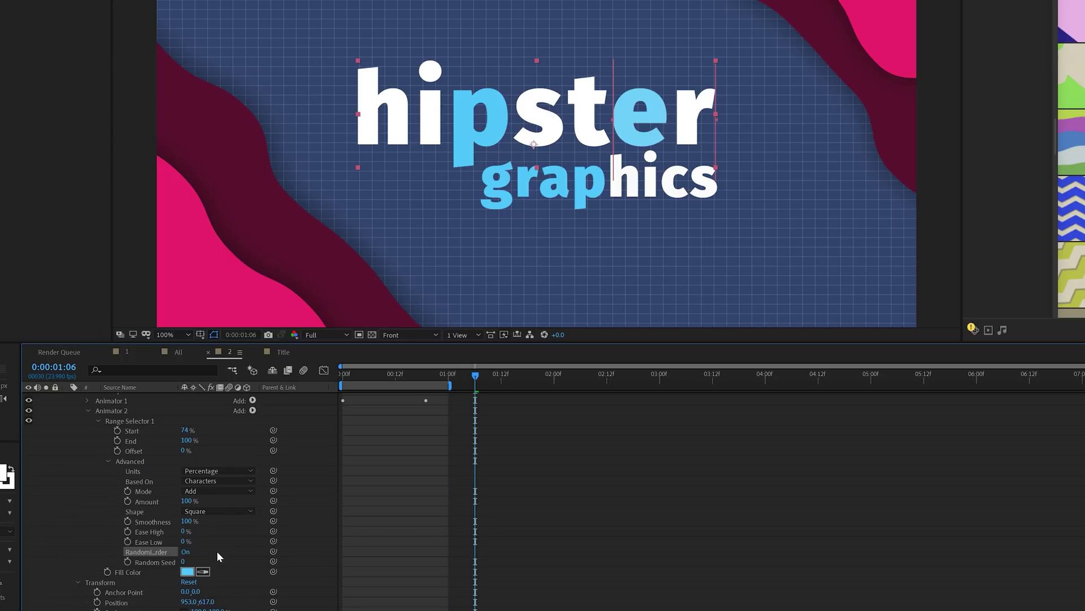
{"action": "left_click", "coordinate": [109, 461]}
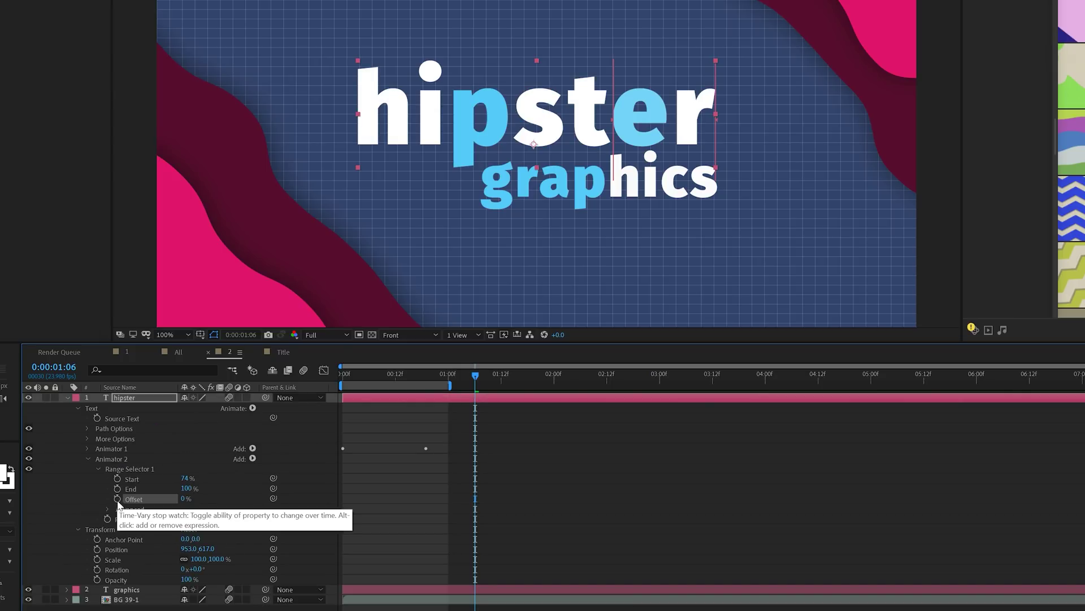
Give Animator 2's Offset a wiggle(2,50) expression and preview the drifting blue letters.
{"action": "left_click", "coordinate": [117, 499], "text": "alt"}
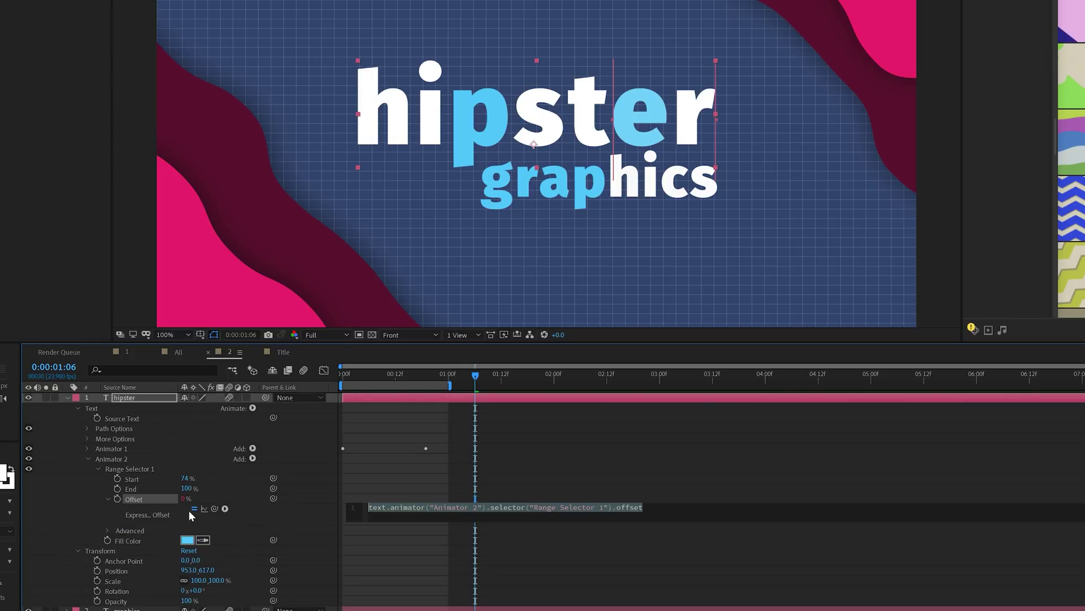
{"action": "type", "text": "wiggle"}
{"action": "key", "text": "Return"}
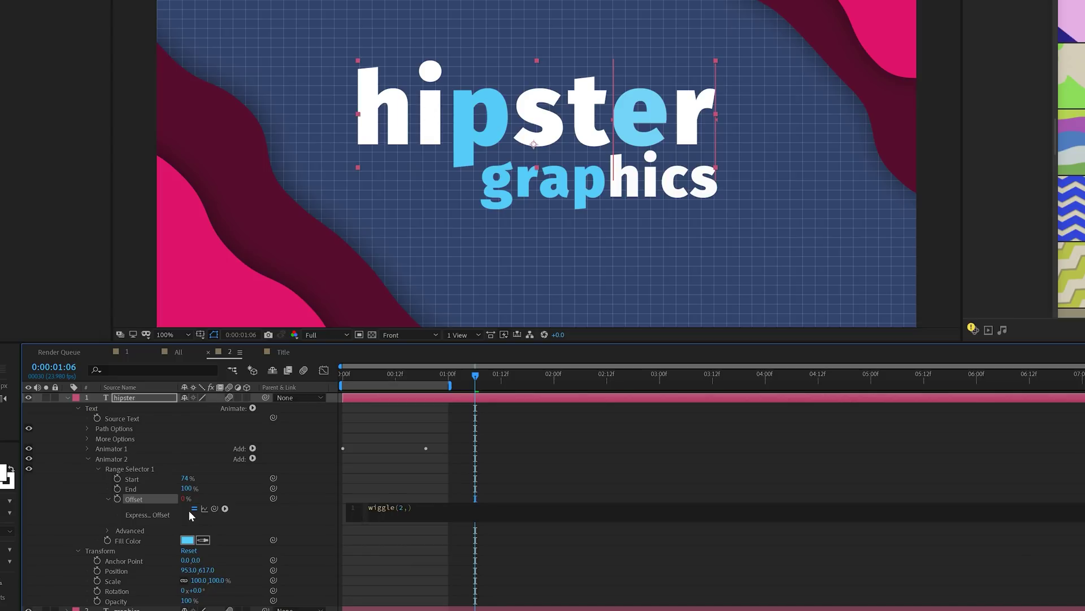
{"action": "left_click", "coordinate": [582, 427]}
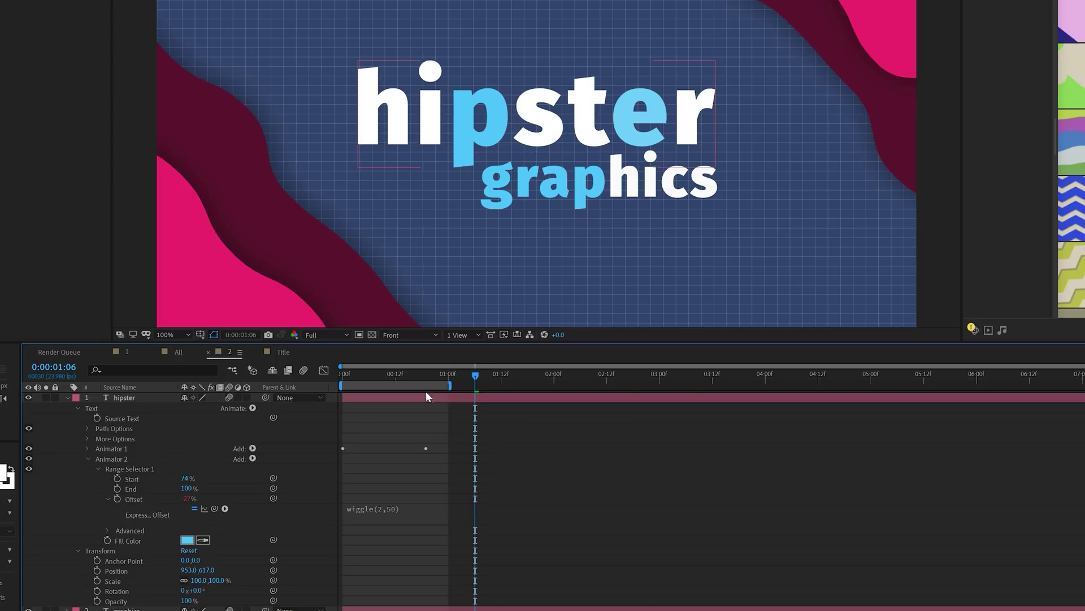
{"action": "key", "text": "space"}
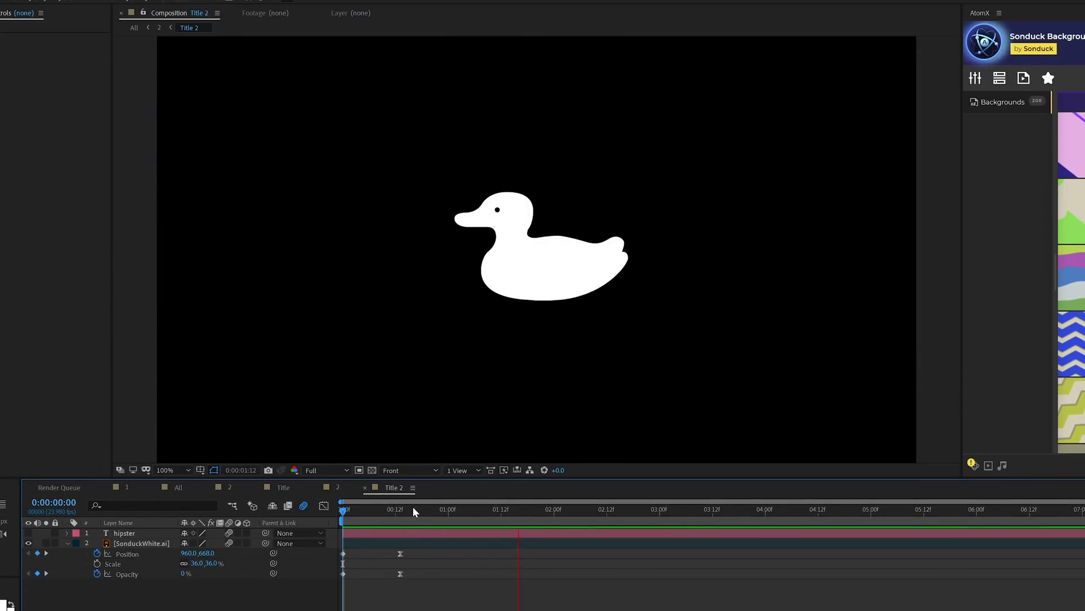
Stop the preview and scrub through the duck logo fading in.
{"action": "key", "text": "space"}
{"action": "left_click_drag", "start_coordinate": [349, 511], "coordinate": [475, 517]}
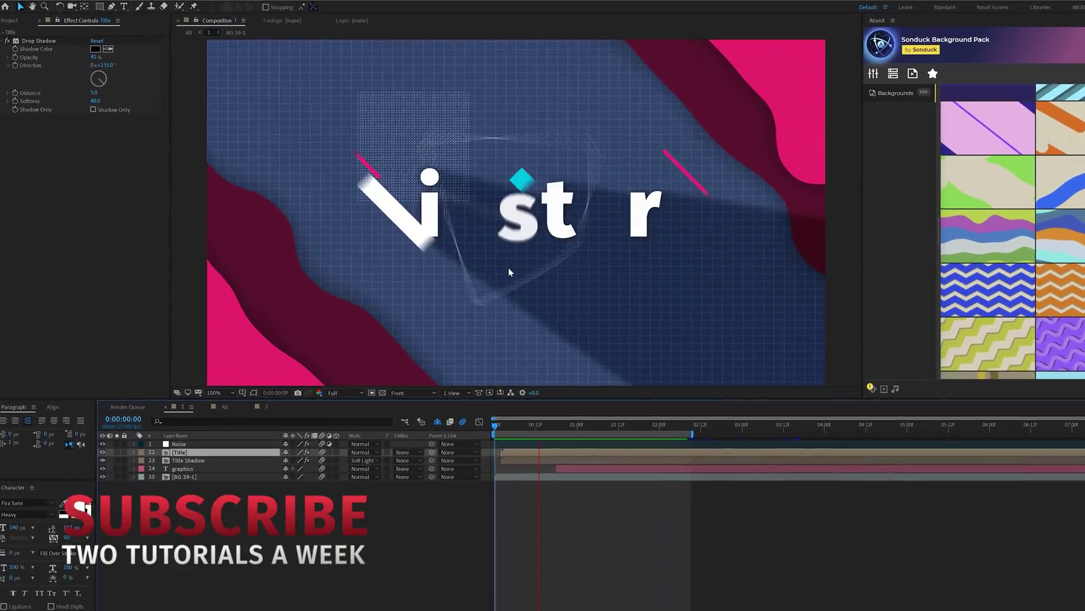
In Composition 2 at 0:00:01:13, pre-compose the hipster and graphics layers as 'Title'.
{"action": "left_click", "coordinate": [267, 407]}
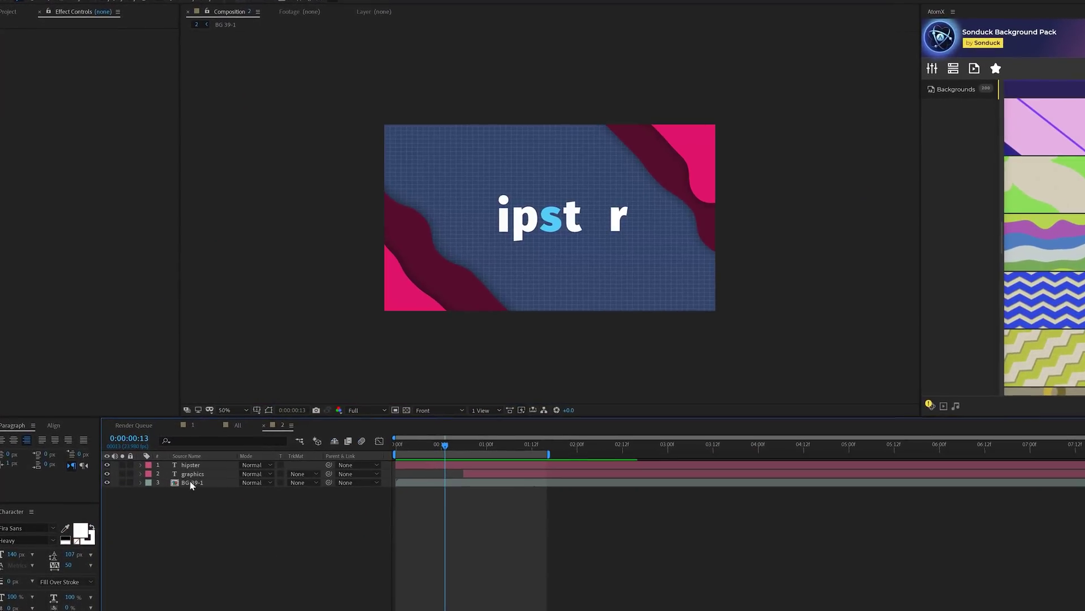
{"action": "key", "text": "slash"}
{"action": "left_click_drag", "start_coordinate": [459, 450], "coordinate": [536, 452]}
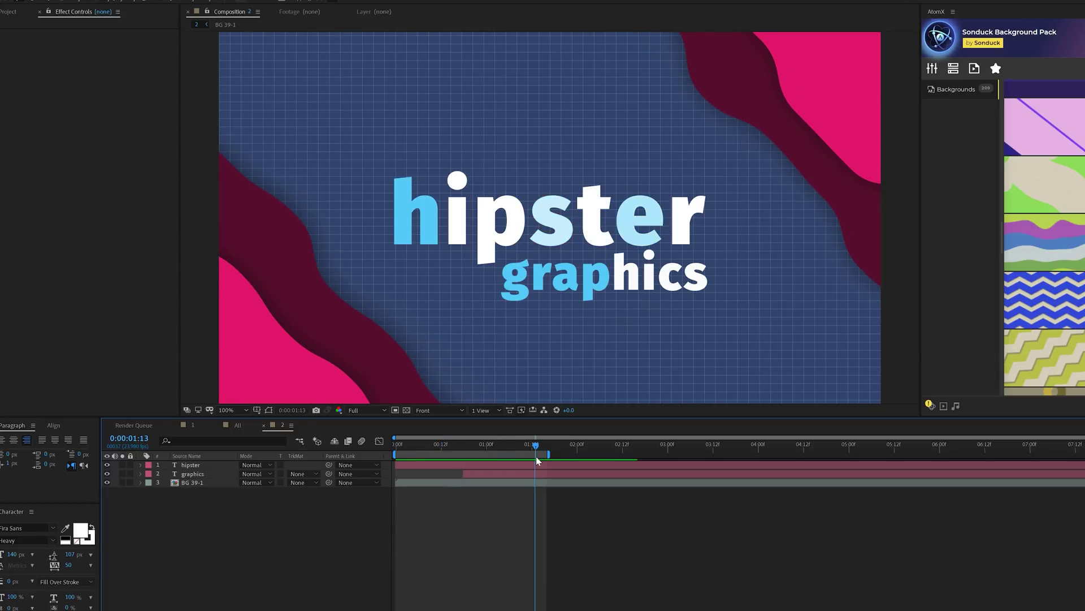
{"action": "left_click", "coordinate": [194, 475]}
{"action": "left_click", "coordinate": [194, 466], "text": "shift"}
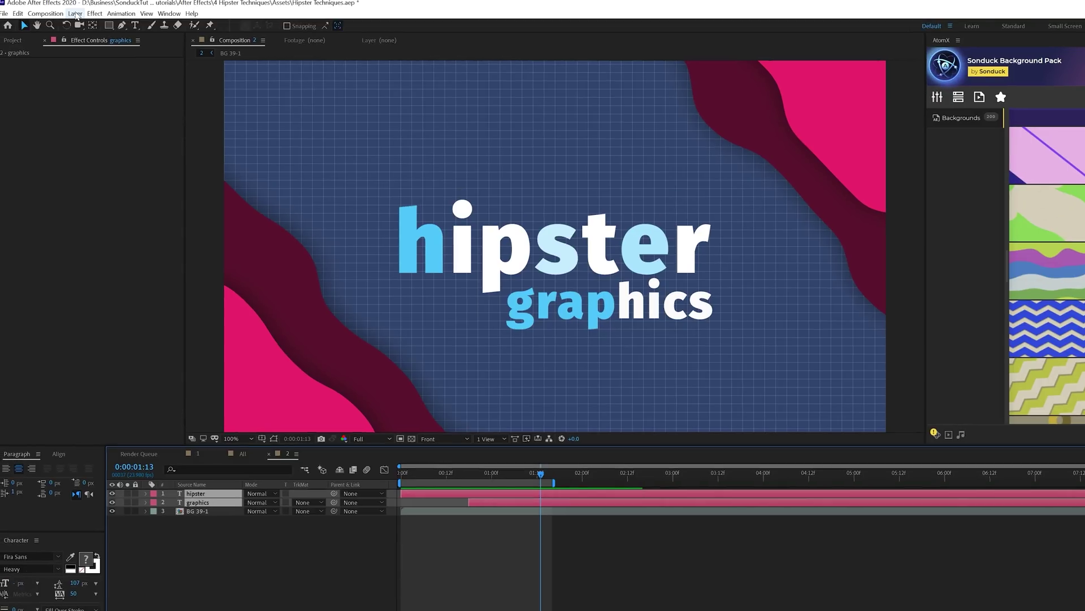
{"action": "left_click", "coordinate": [76, 13]}
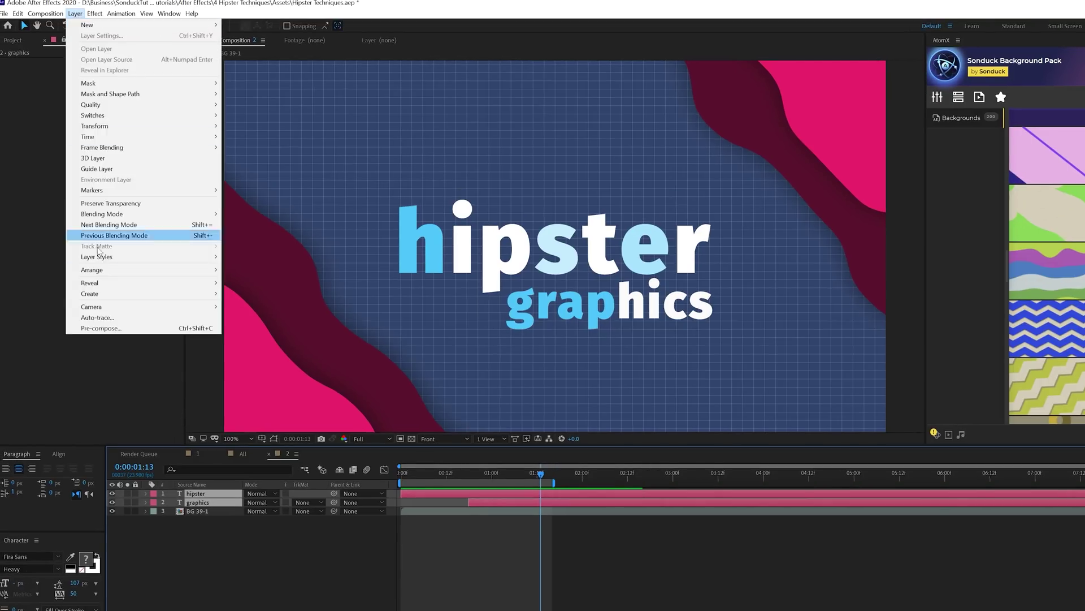
{"action": "left_click", "coordinate": [110, 326]}
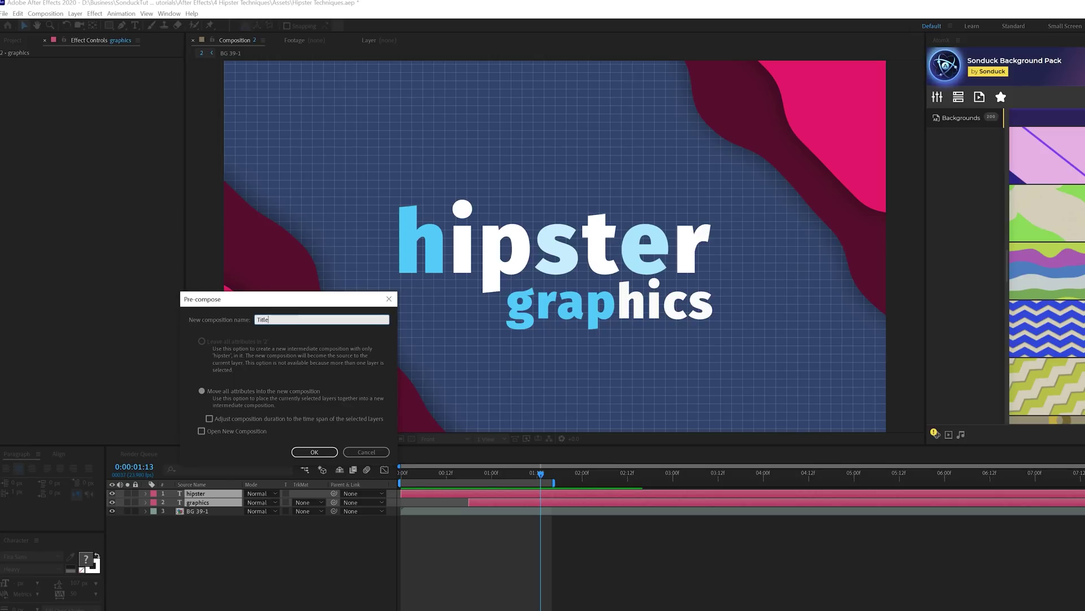
{"action": "key", "text": "Return"}
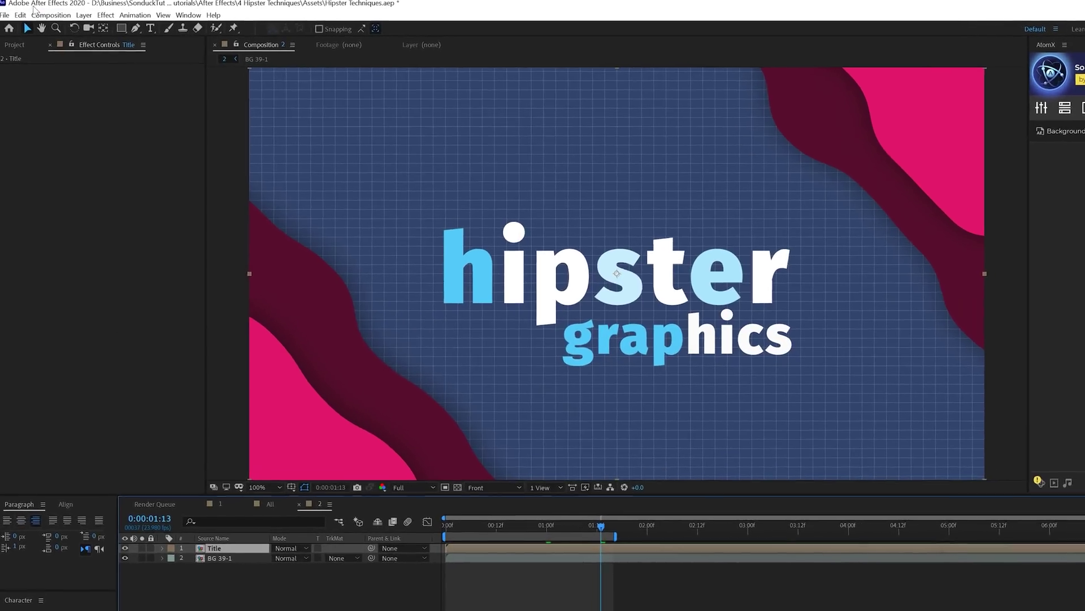
Duplicate the Title layer and add CC Radial Fast Blur, centred up-left, Amount 100.
{"action": "left_click", "coordinate": [18, 14]}
{"action": "left_click", "coordinate": [44, 157]}
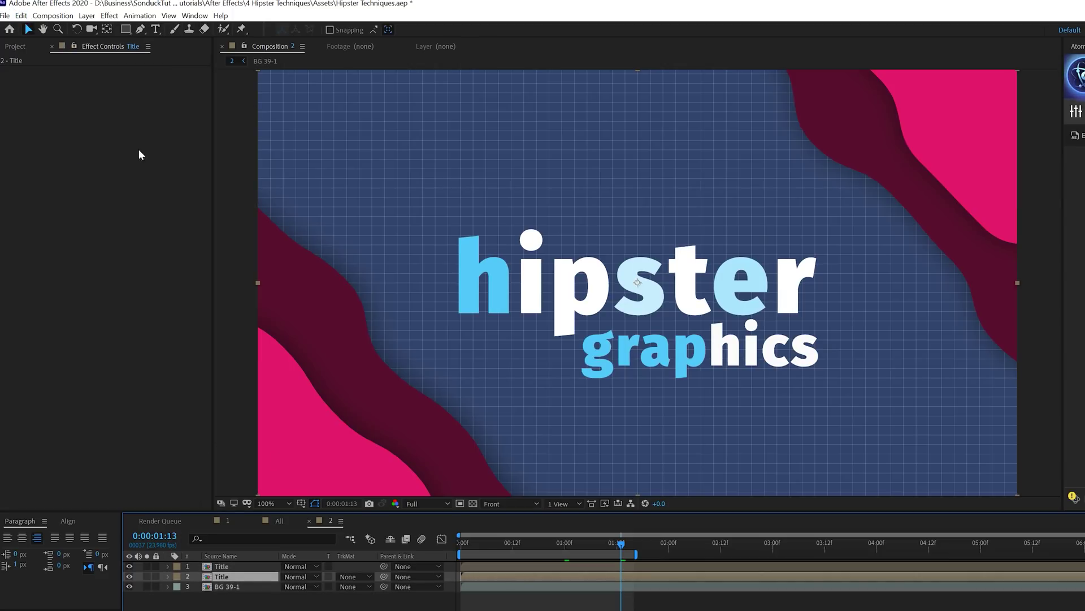
{"action": "left_click", "coordinate": [109, 15]}
{"action": "mouse_move", "coordinate": [226, 92]}
{"action": "left_click", "coordinate": [317, 155]}
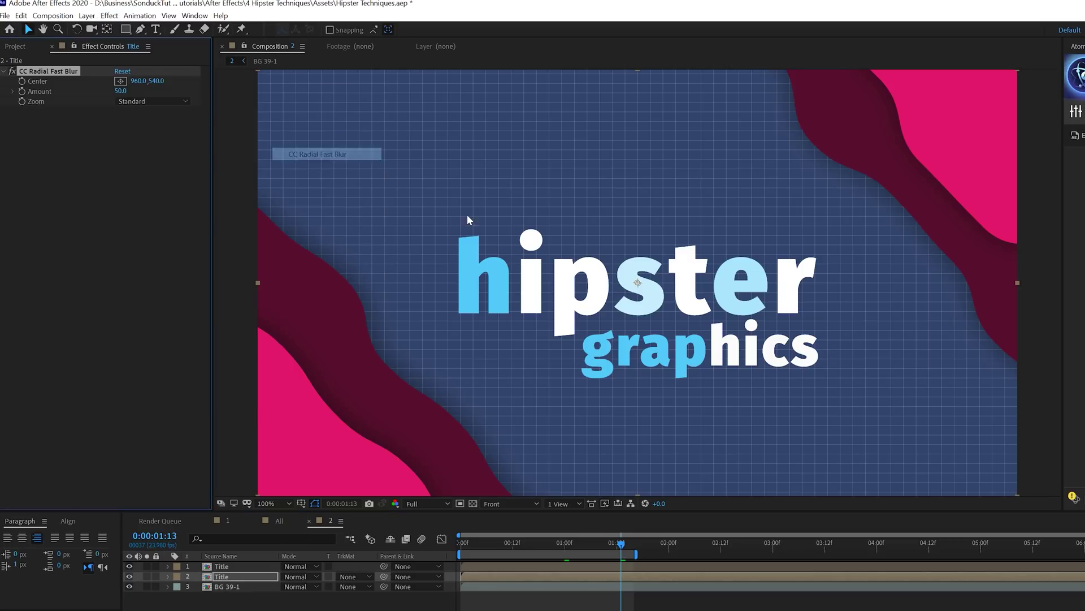
{"action": "left_click_drag", "start_coordinate": [638, 284], "coordinate": [409, 187]}
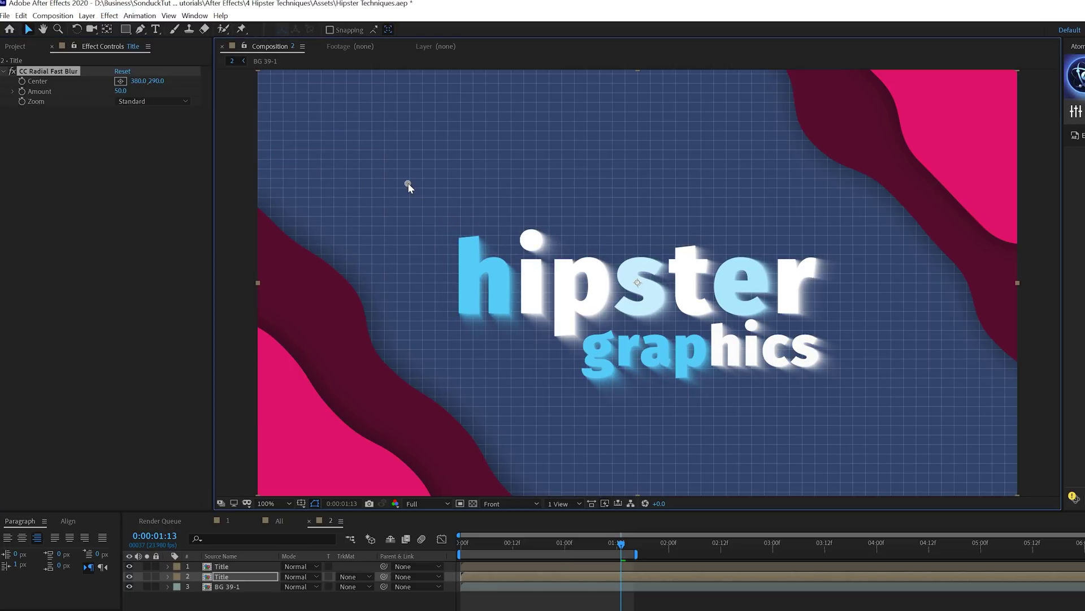
{"action": "type", "text": "100"}
{"action": "key", "text": "Return"}
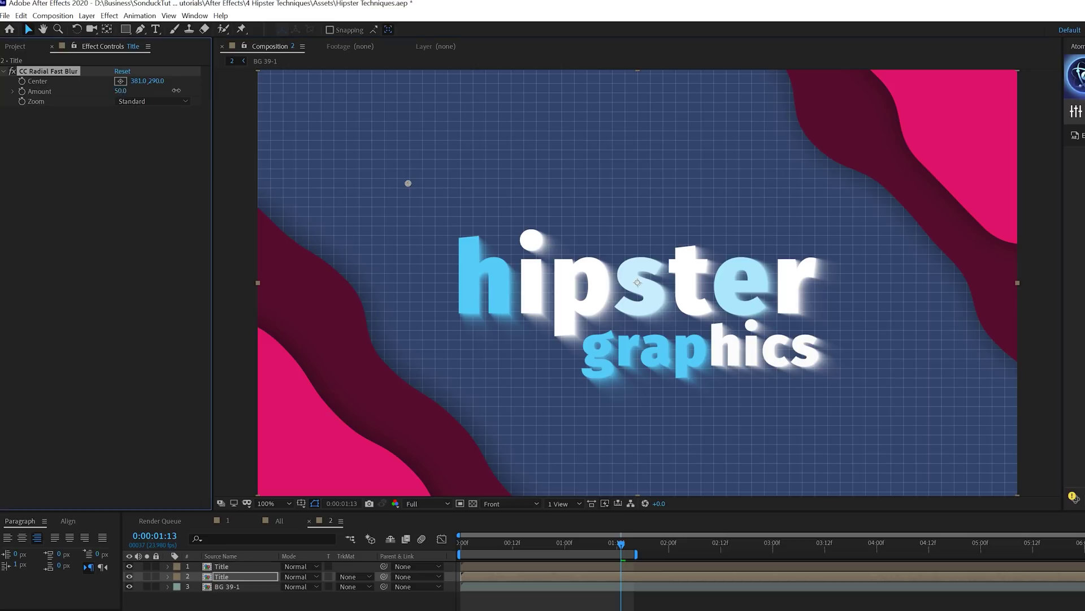
Add Matte Choker with Choke 1 at -127 and Gray Level Softness 1 at 0%.
{"action": "left_click", "coordinate": [104, 16]}
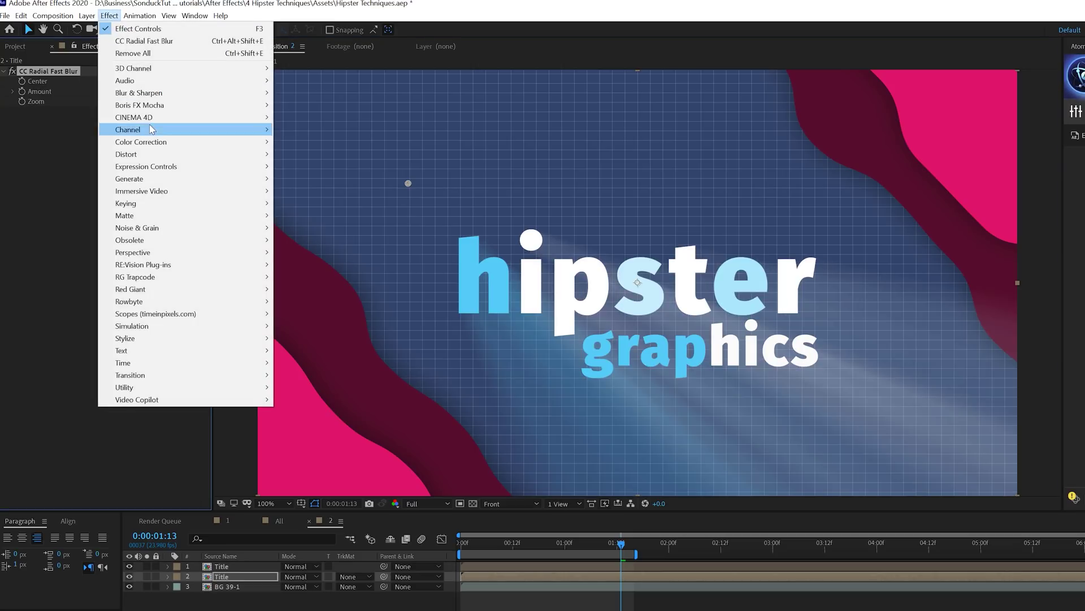
{"action": "mouse_move", "coordinate": [143, 221]}
{"action": "left_click", "coordinate": [335, 216]}
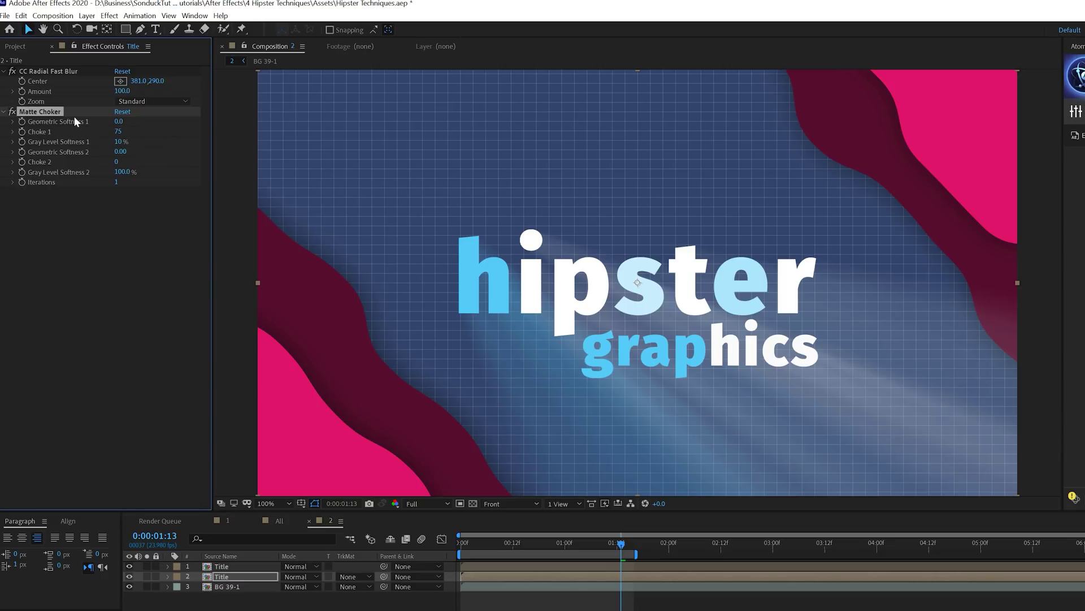
{"action": "key", "text": "Return"}
{"action": "left_click_drag", "start_coordinate": [119, 131], "coordinate": [3, 142]}
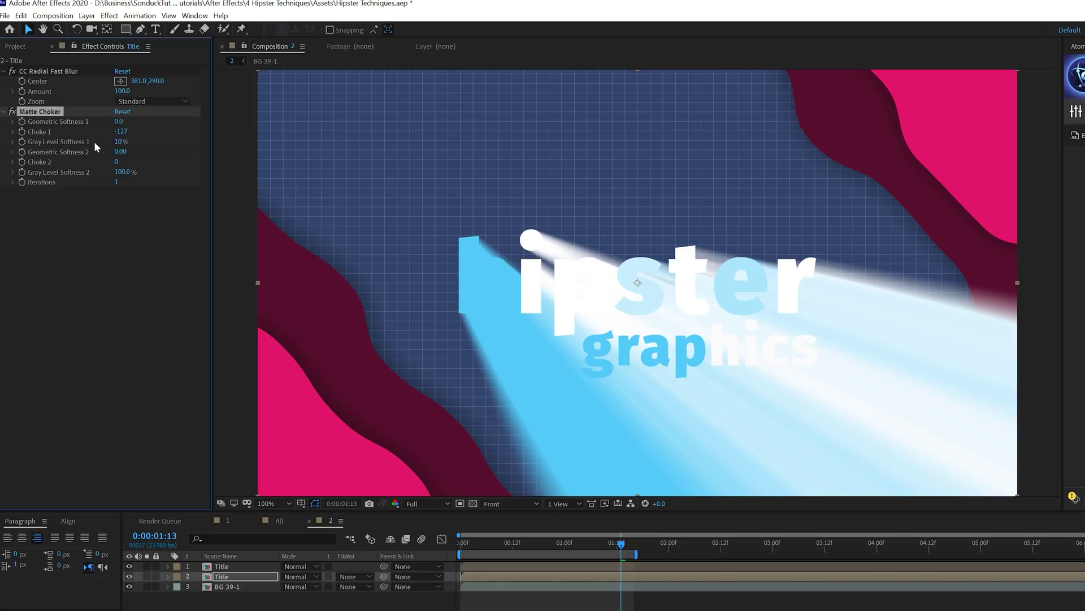
{"action": "left_click_drag", "start_coordinate": [92, 144], "coordinate": [30, 147]}
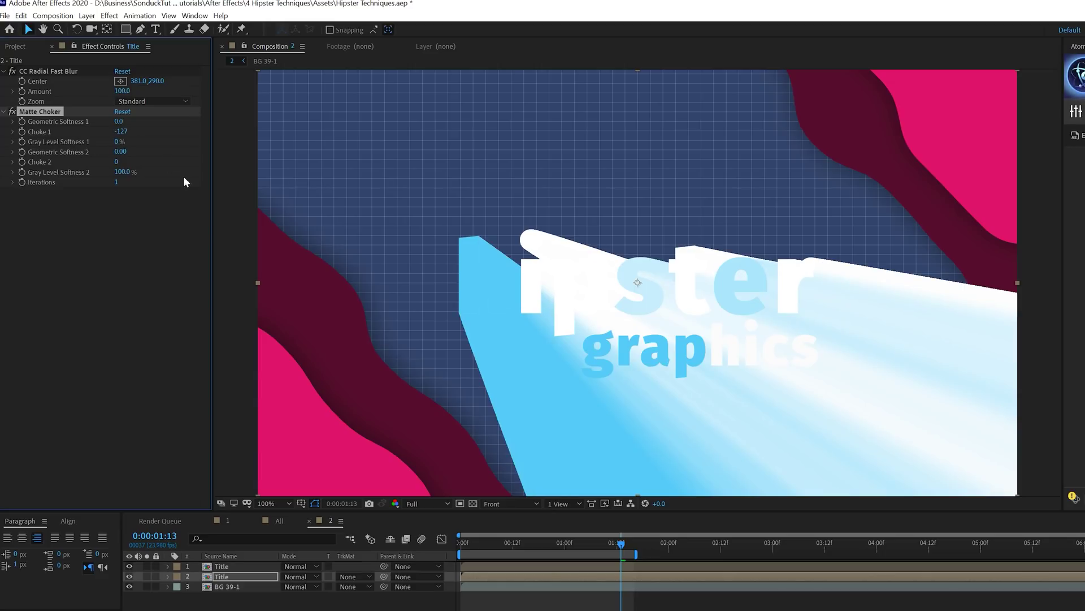
Add a Fill effect with black as the fill colour.
{"action": "left_click", "coordinate": [110, 15]}
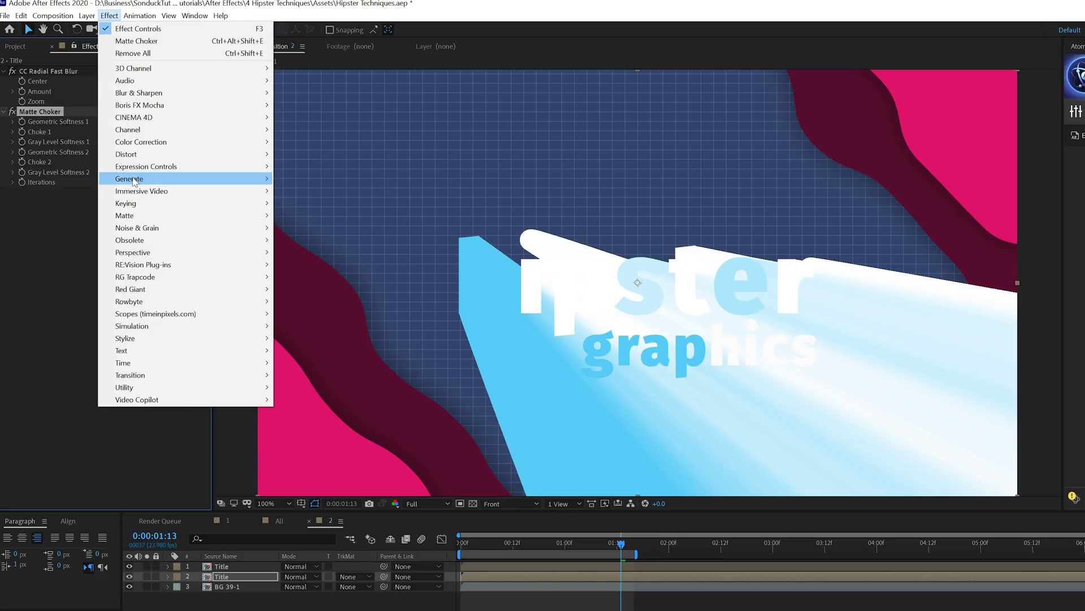
{"action": "mouse_move", "coordinate": [189, 180]}
{"action": "left_click", "coordinate": [353, 363]}
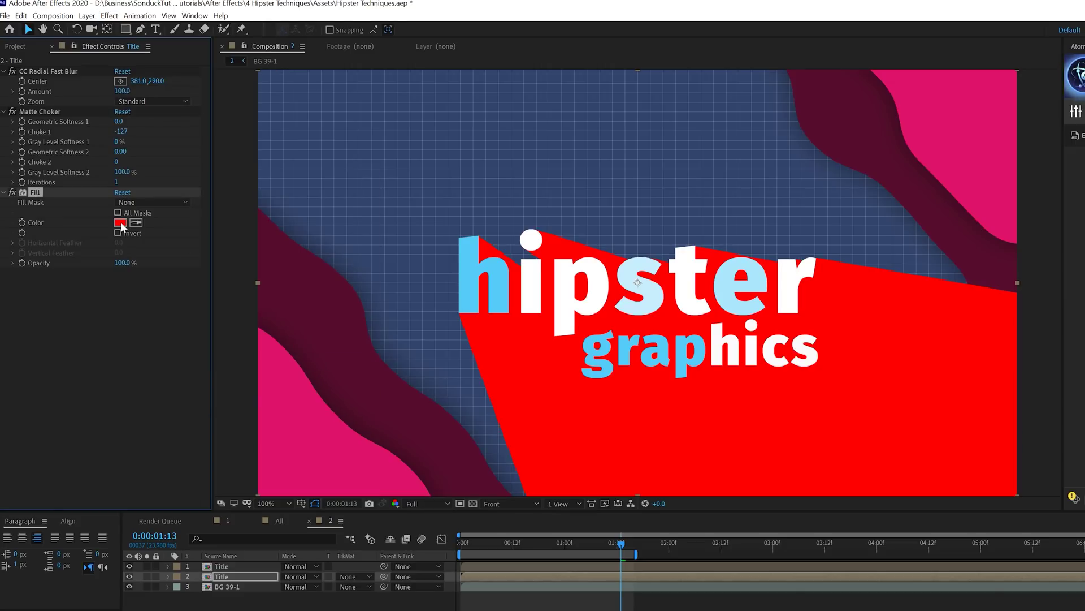
{"action": "left_click", "coordinate": [120, 222]}
{"action": "left_click_drag", "start_coordinate": [886, 572], "coordinate": [904, 609]}
{"action": "key", "text": "Return"}
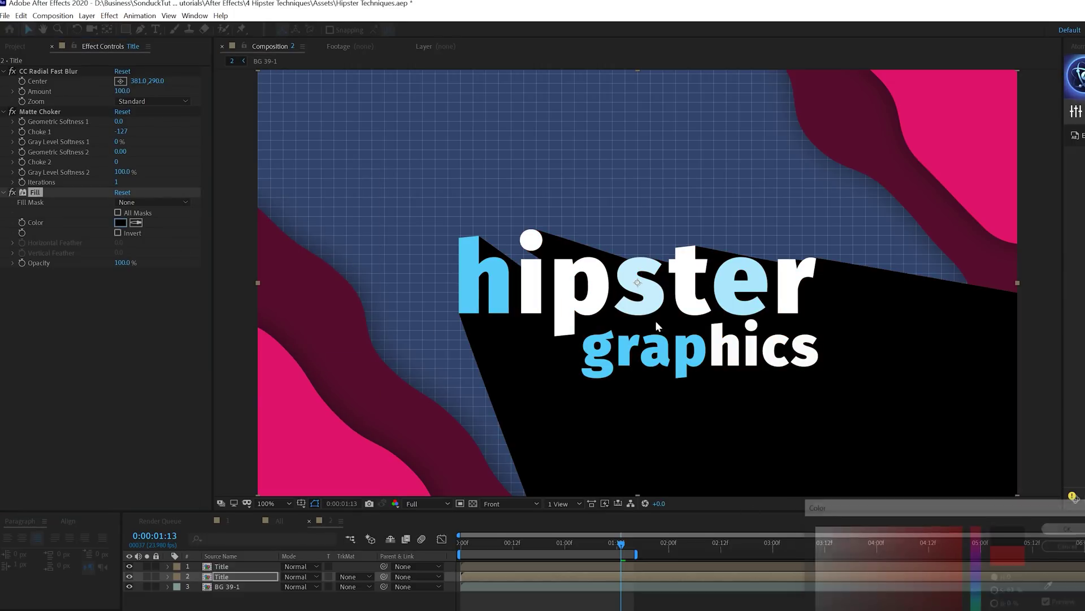
Add Gaussian Blur with Blurriness 30 and Repeat Edge Pixels on.
{"action": "left_click", "coordinate": [108, 15]}
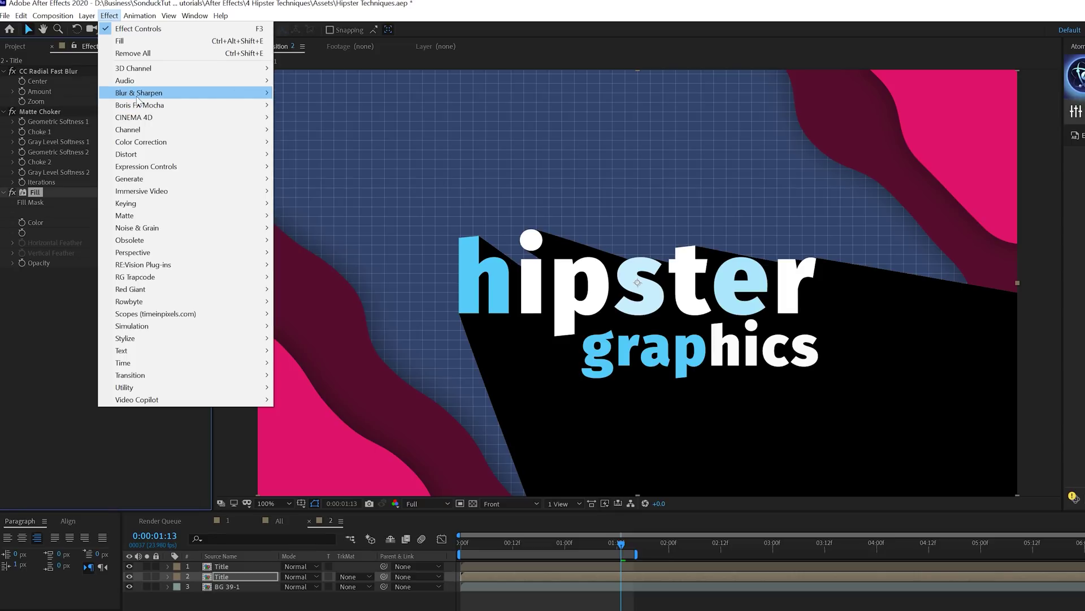
{"action": "mouse_move", "coordinate": [139, 93]}
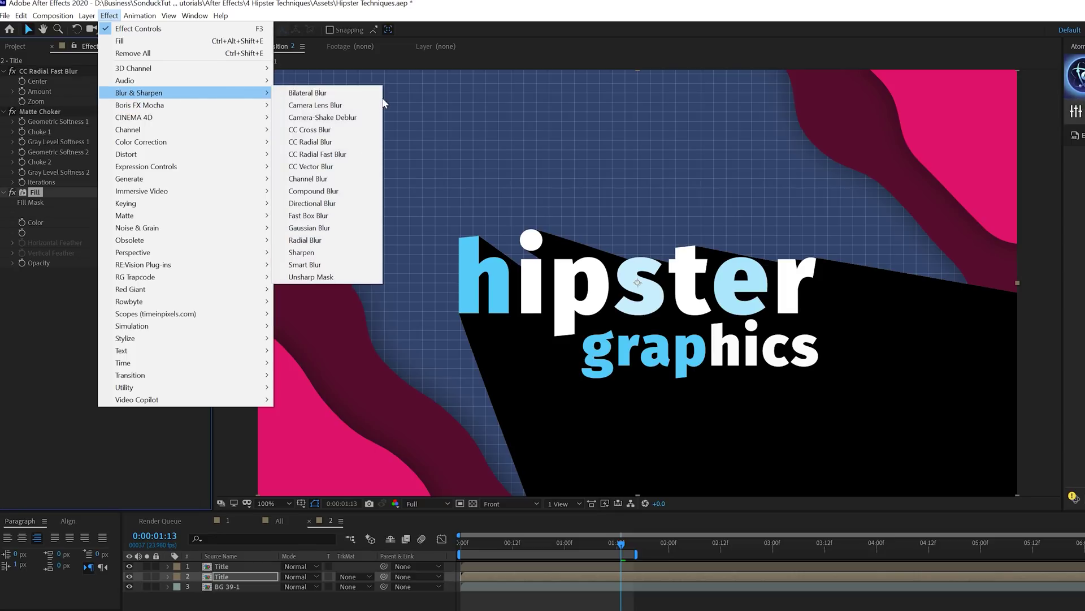
{"action": "left_click", "coordinate": [308, 228]}
{"action": "type", "text": "30"}
{"action": "key", "text": "Return"}
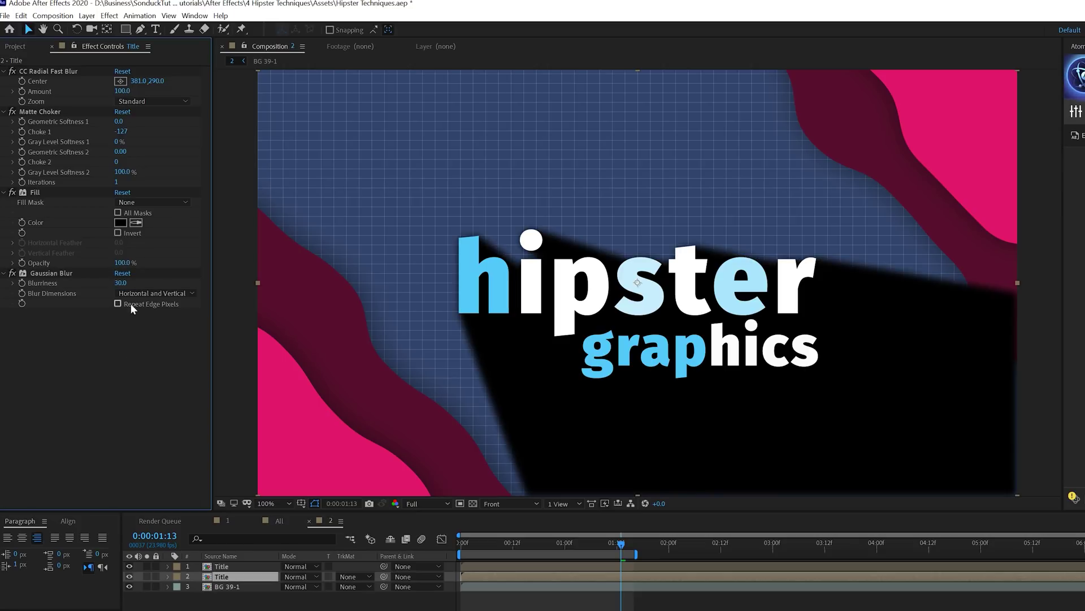
{"action": "left_click", "coordinate": [118, 304]}
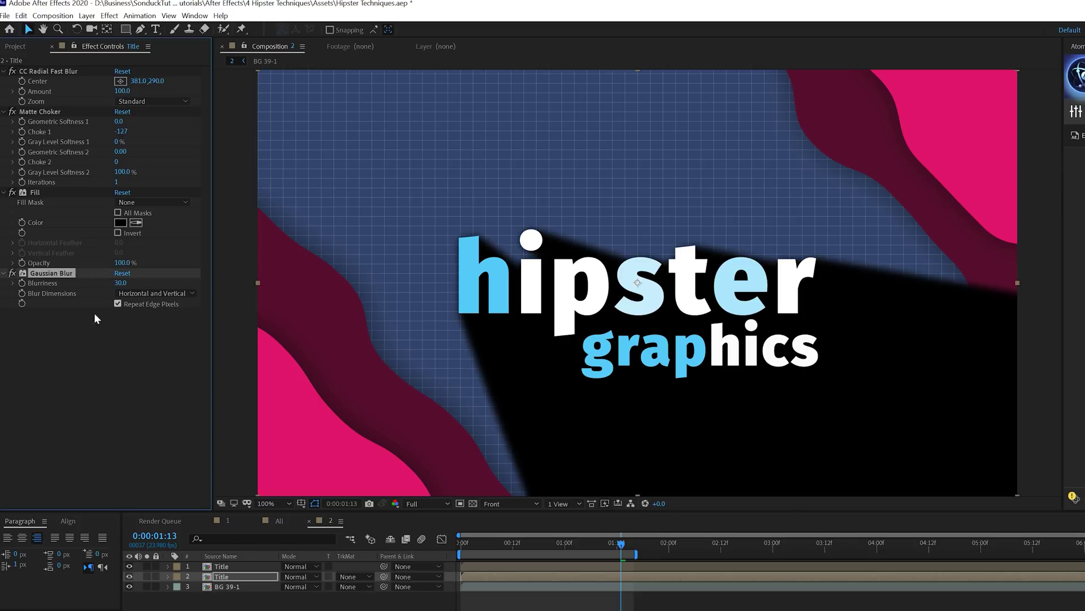
{"action": "left_click", "coordinate": [222, 577]}
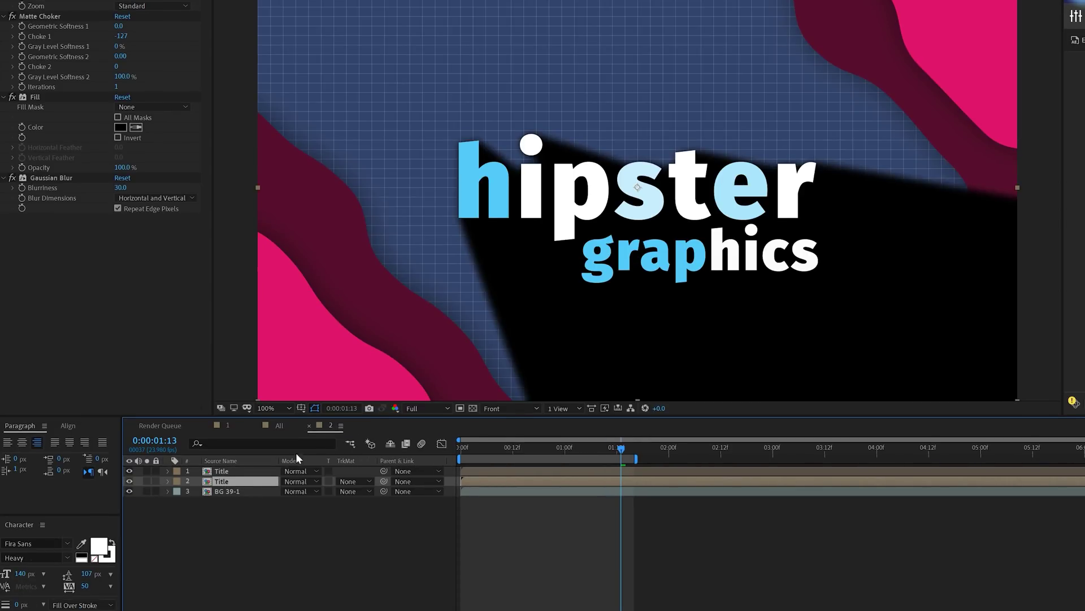
Set the shadow layer to Soft Light blending and lower its opacity to 61%.
{"action": "left_click", "coordinate": [283, 481]}
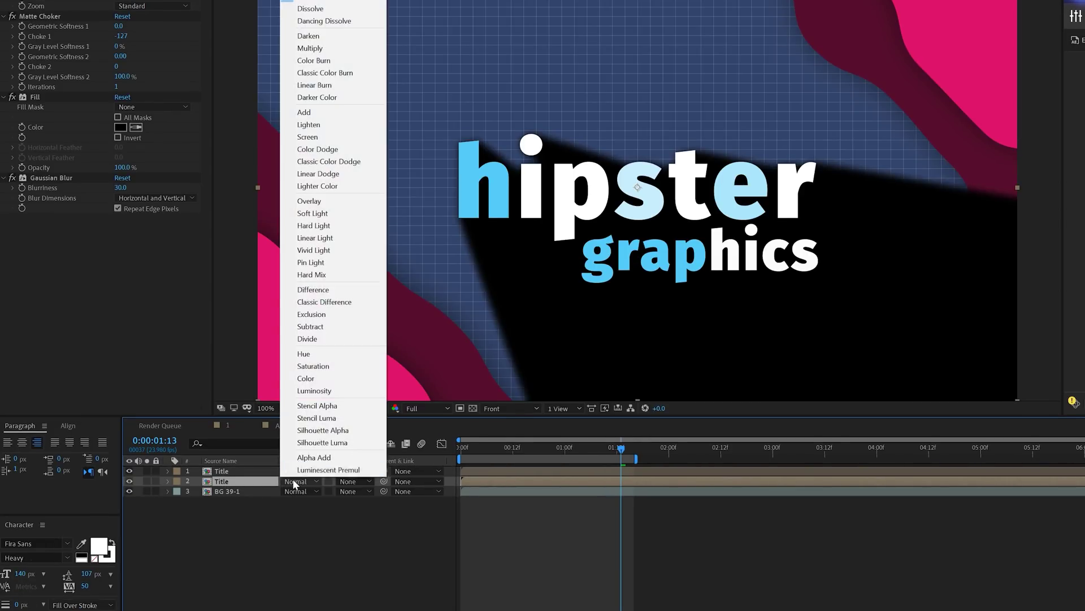
{"action": "left_click", "coordinate": [313, 212]}
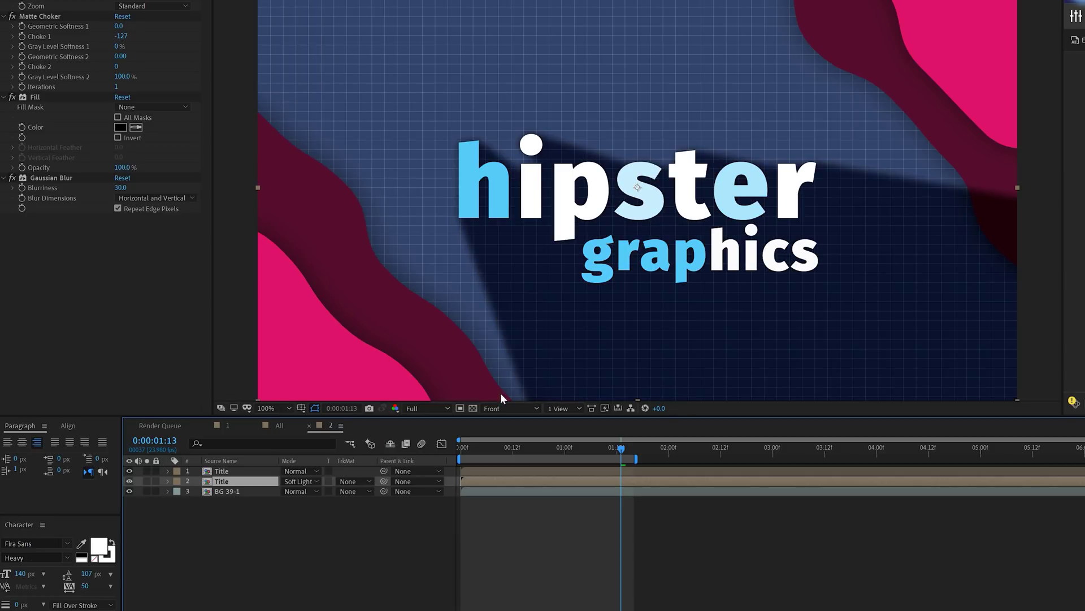
{"action": "key", "text": "t"}
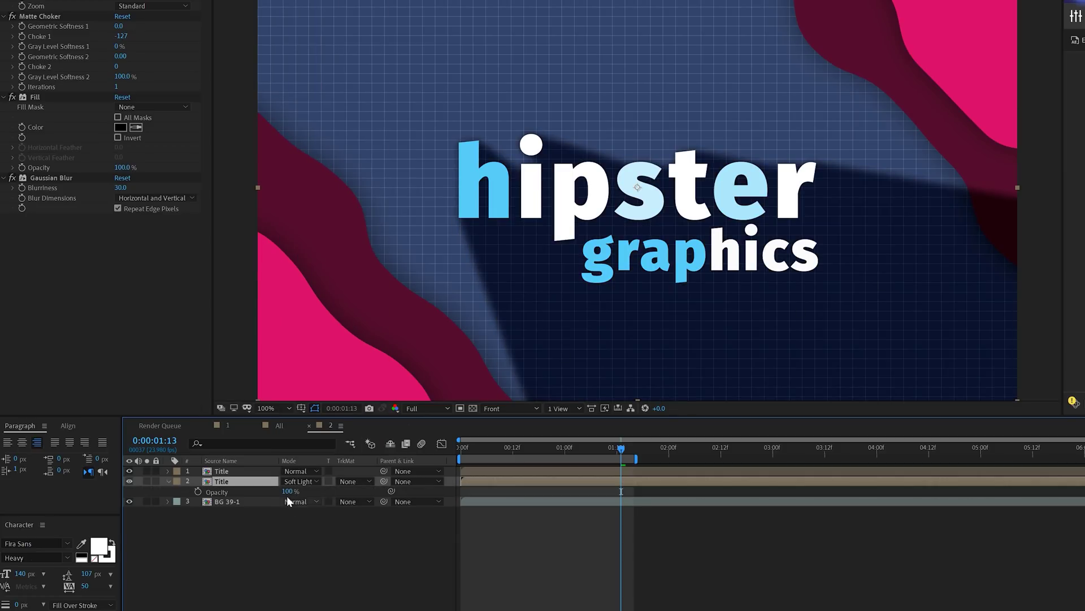
{"action": "left_click_drag", "start_coordinate": [288, 494], "coordinate": [272, 491]}
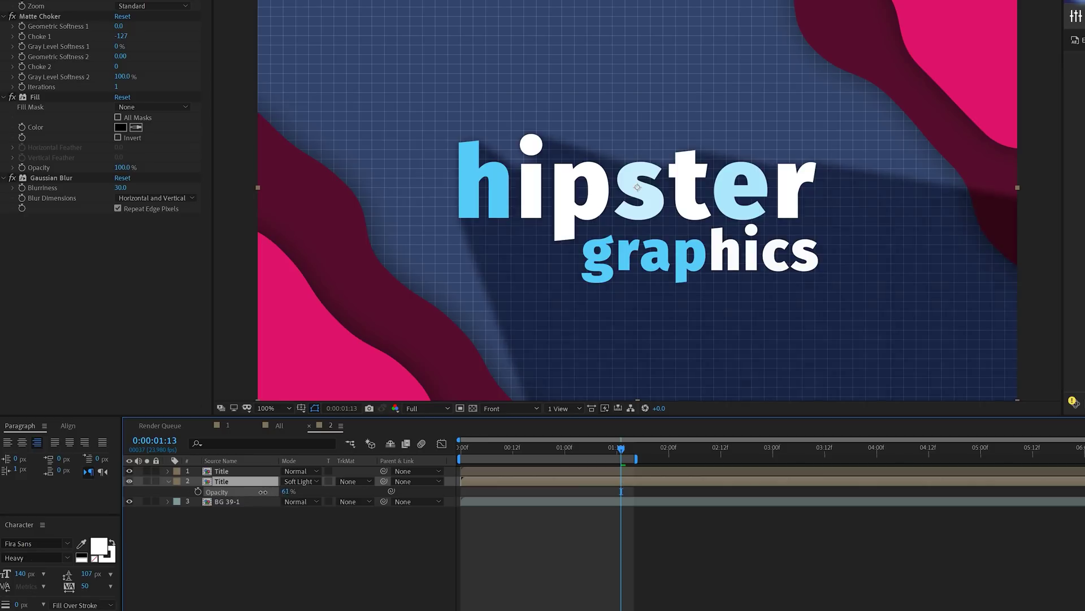
{"action": "left_click", "coordinate": [168, 481]}
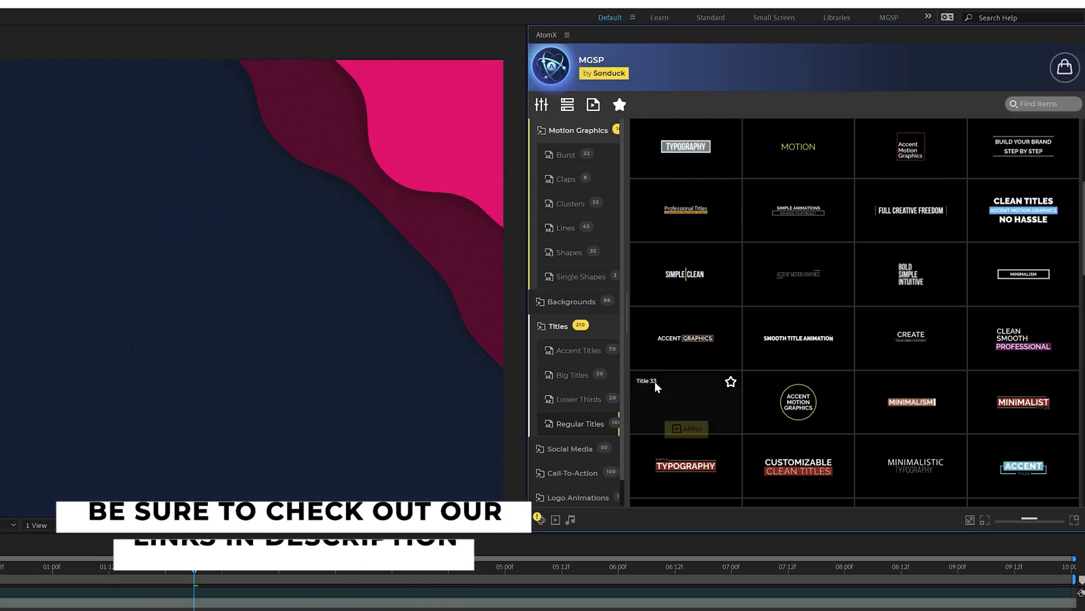
Browse AtomX's template categories and apply Title 93 from Regular Titles.
{"action": "scroll", "coordinate": [735, 368], "scroll_direction": "down", "scroll_amount": 5}
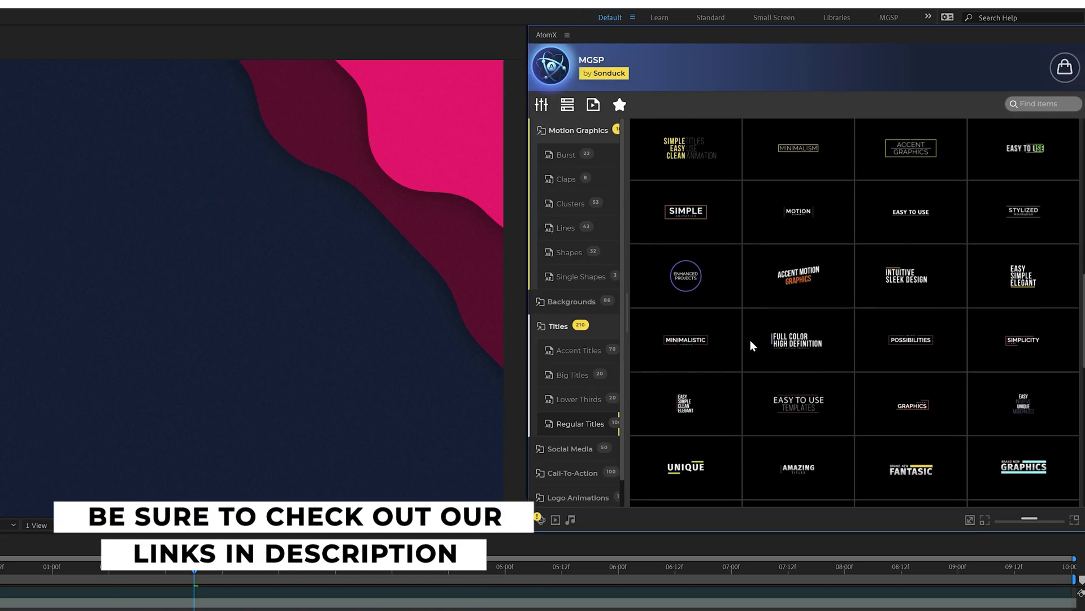
{"action": "scroll", "coordinate": [752, 346], "scroll_direction": "down", "scroll_amount": 6}
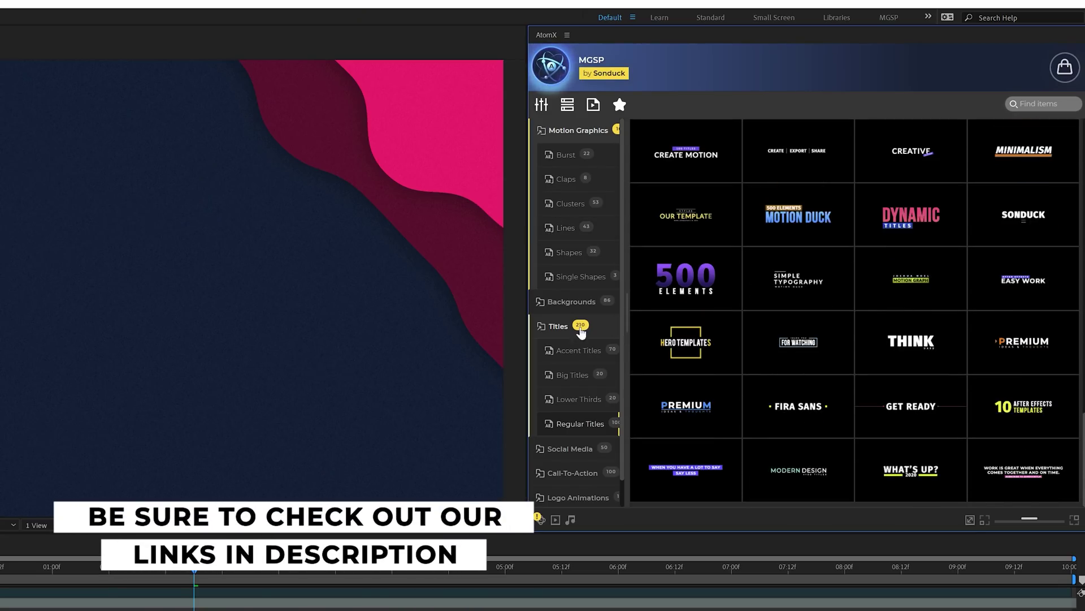
{"action": "left_click", "coordinate": [572, 302]}
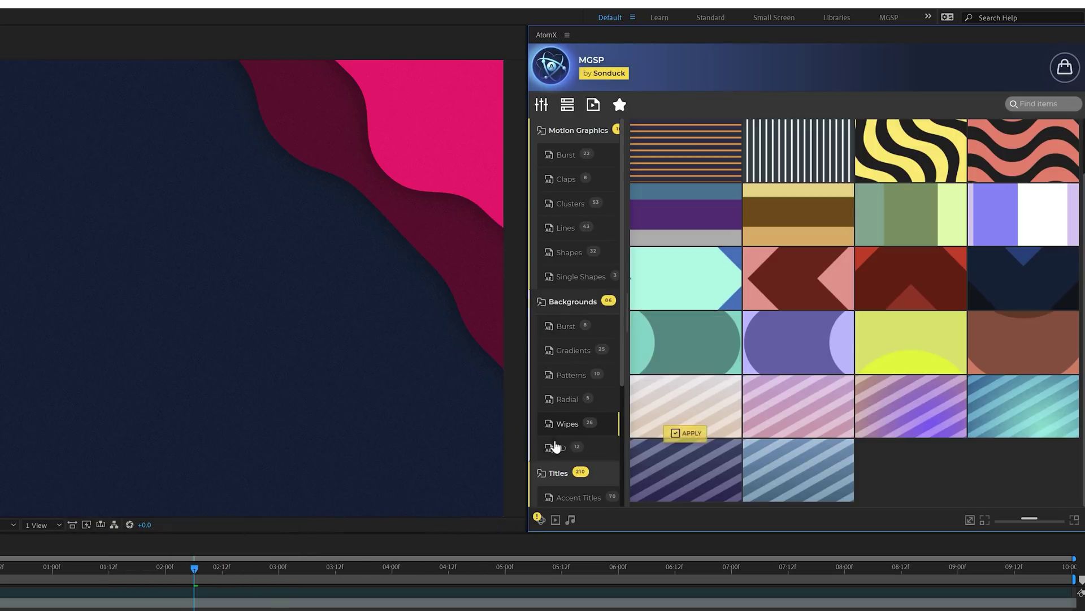
{"action": "scroll", "coordinate": [578, 428], "scroll_direction": "down", "scroll_amount": 2}
{"action": "left_click", "coordinate": [570, 489]}
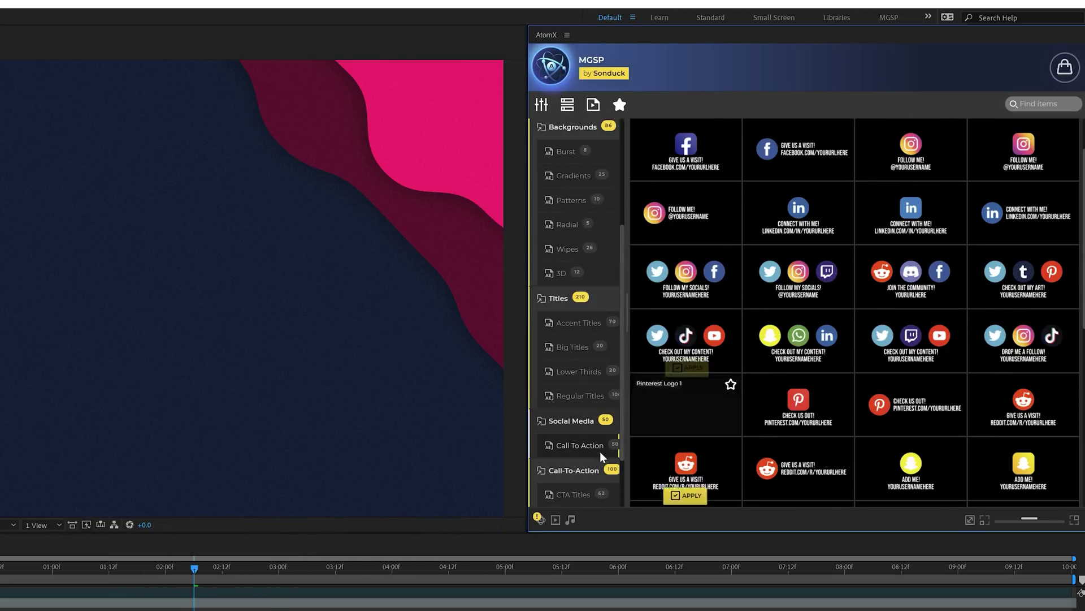
{"action": "scroll", "coordinate": [595, 441], "scroll_direction": "up", "scroll_amount": 3}
{"action": "left_click", "coordinate": [569, 252]}
{"action": "left_click", "coordinate": [565, 227]}
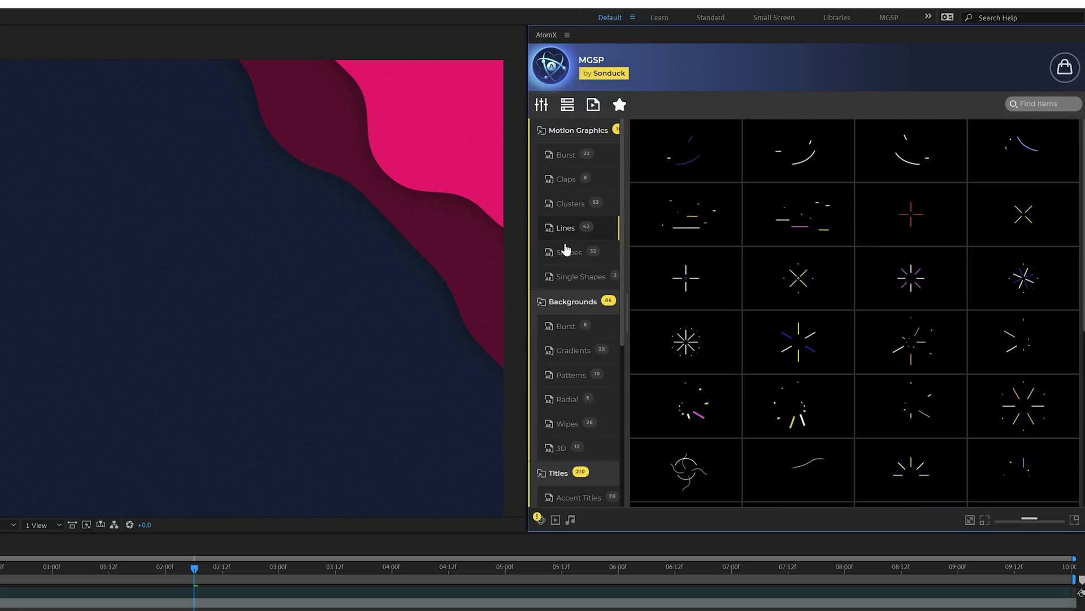
{"action": "scroll", "coordinate": [577, 412], "scroll_direction": "down", "scroll_amount": 4}
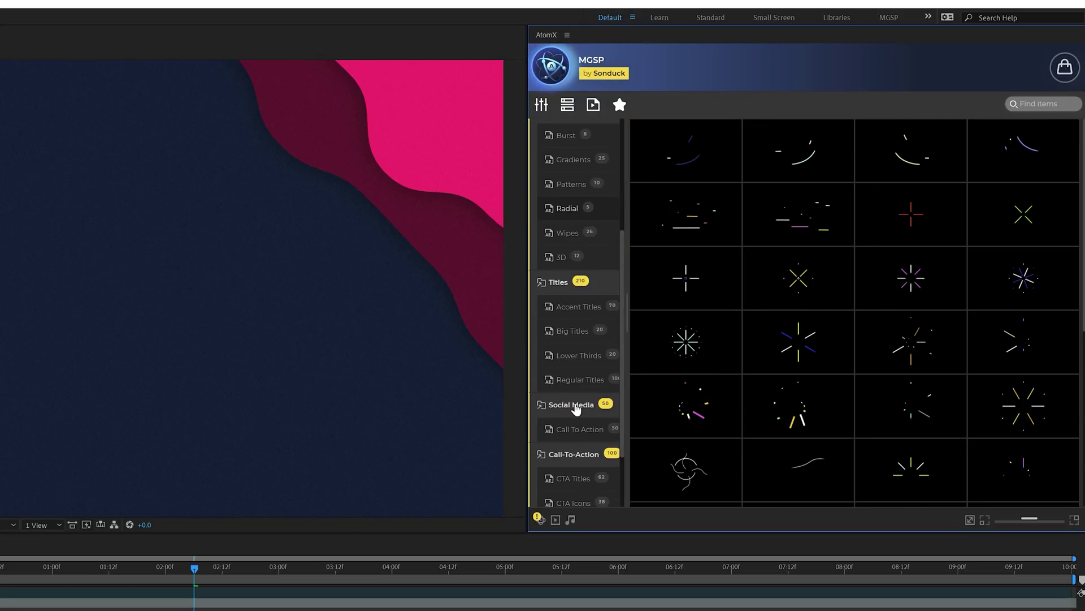
{"action": "left_click", "coordinate": [581, 380]}
{"action": "scroll", "coordinate": [789, 386], "scroll_direction": "down", "scroll_amount": 5}
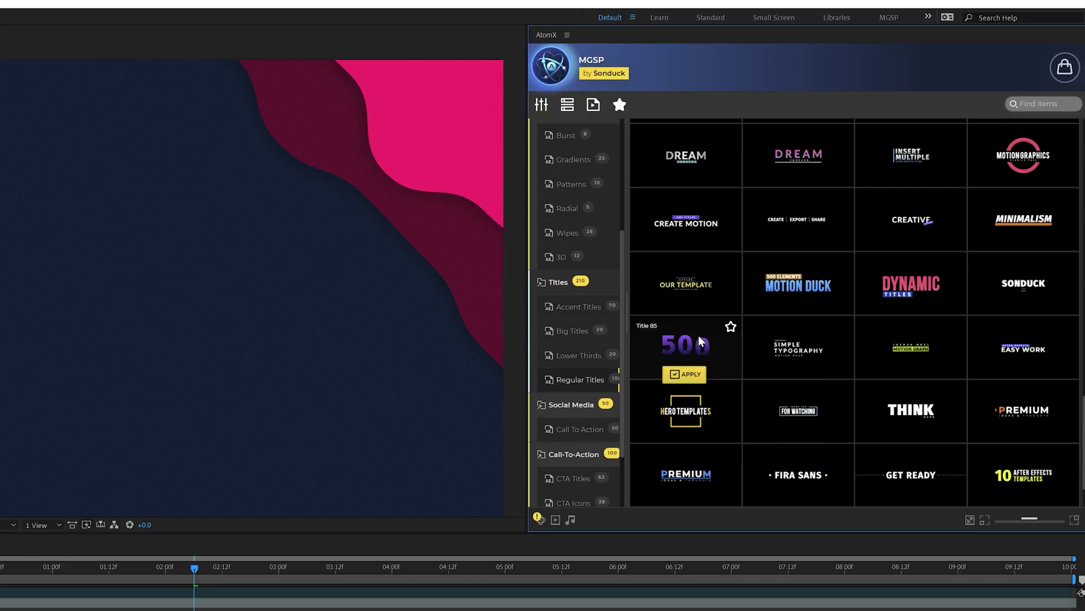
{"action": "scroll", "coordinate": [684, 461], "scroll_direction": "down", "scroll_amount": 1}
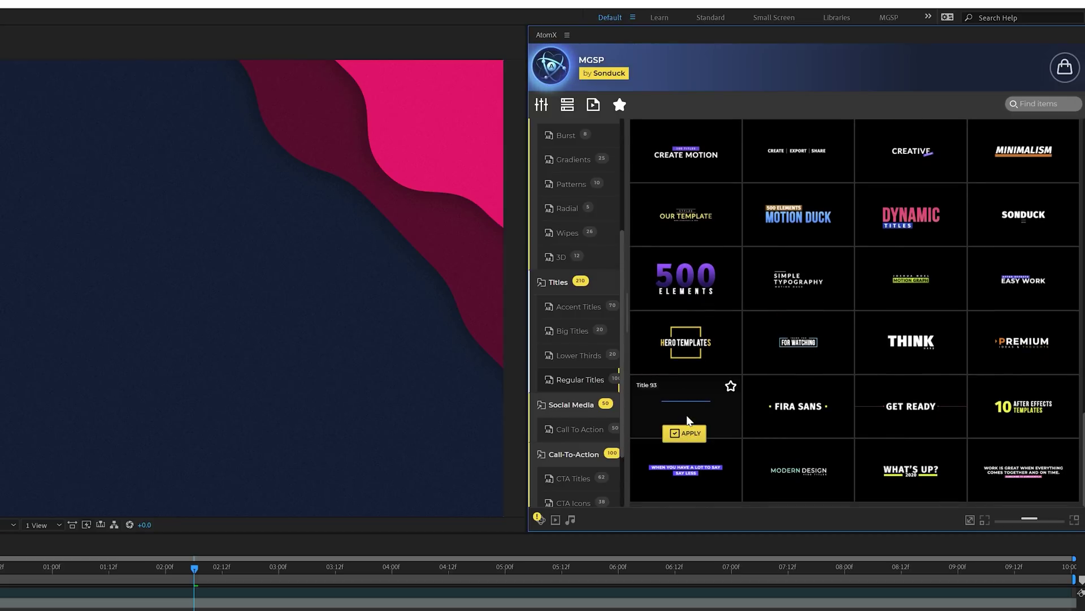
{"action": "left_click", "coordinate": [684, 433]}
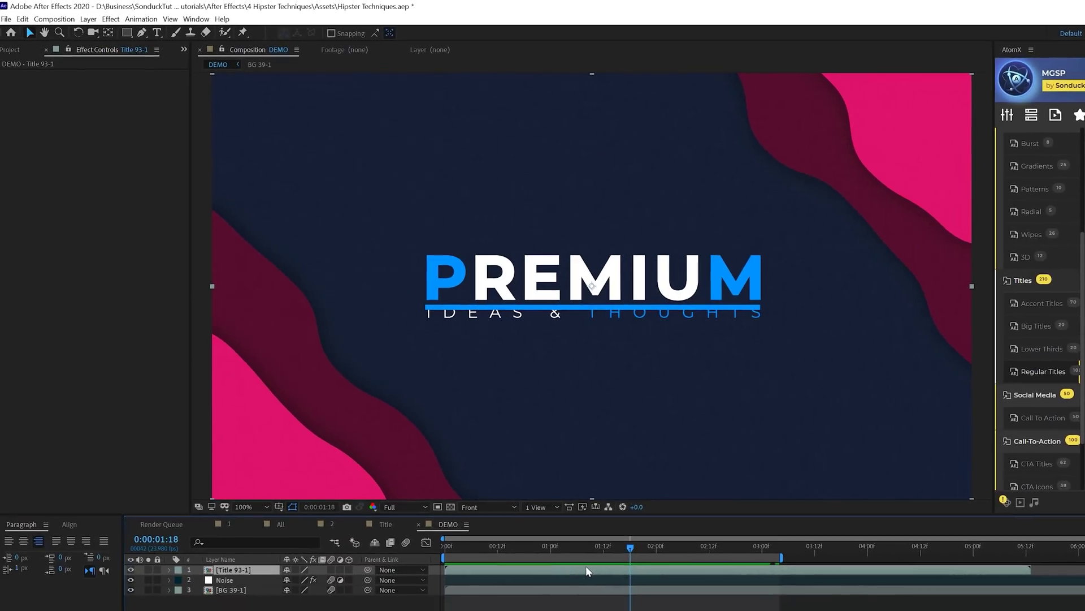
Retype the Title 93-1 text as HIPSTER GRAPHICS and preview it in DEMO.
{"action": "double_click", "coordinate": [587, 570]}
{"action": "left_click", "coordinate": [156, 32]}
{"action": "left_click", "coordinate": [499, 267]}
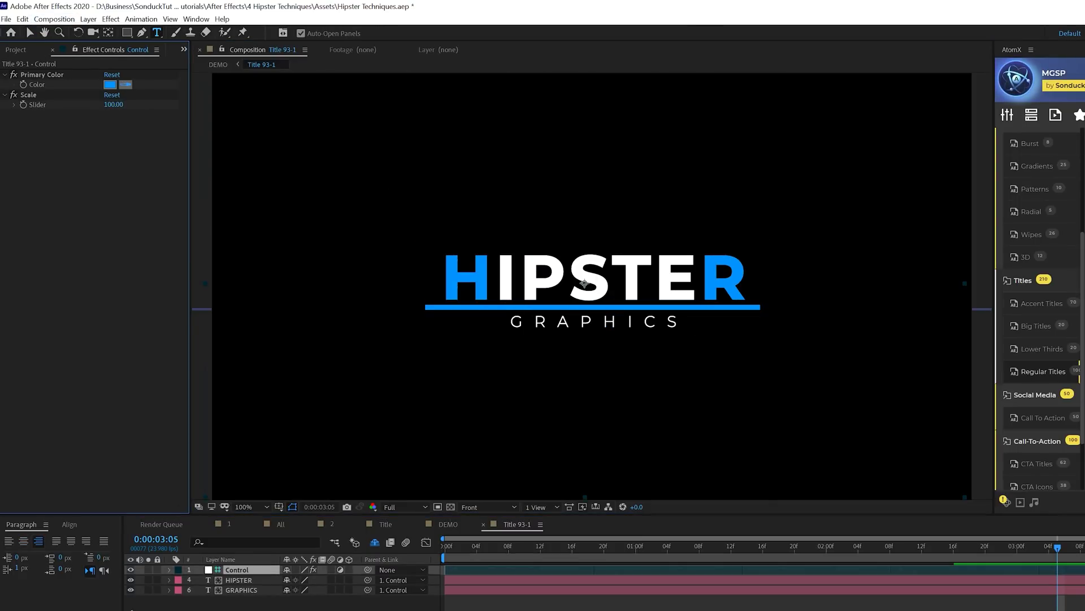
{"action": "left_click", "coordinate": [448, 524]}
{"action": "key", "text": "space"}
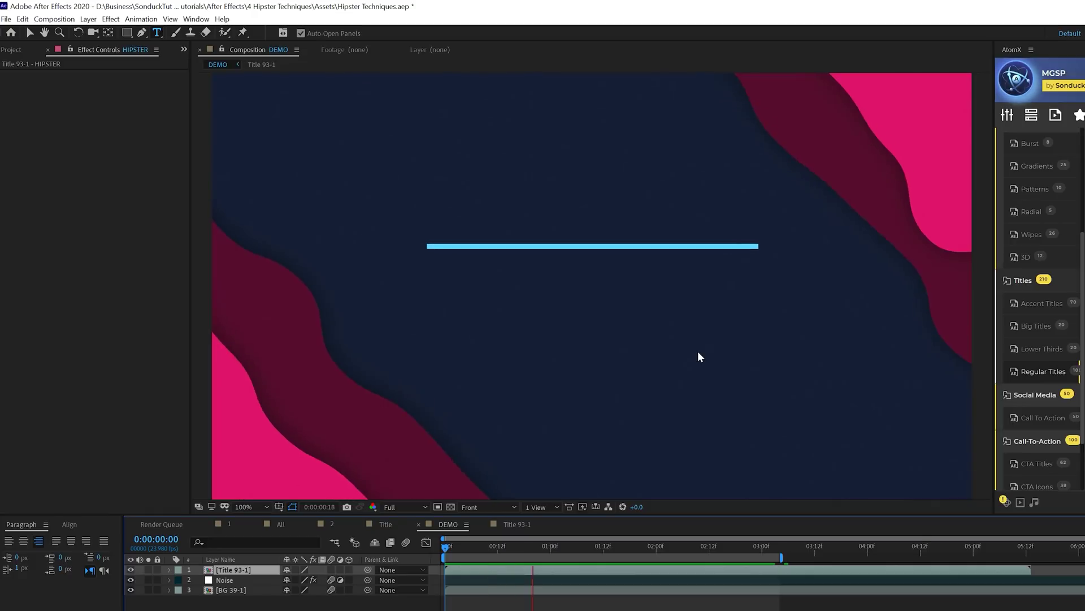
{"action": "key", "text": "space"}
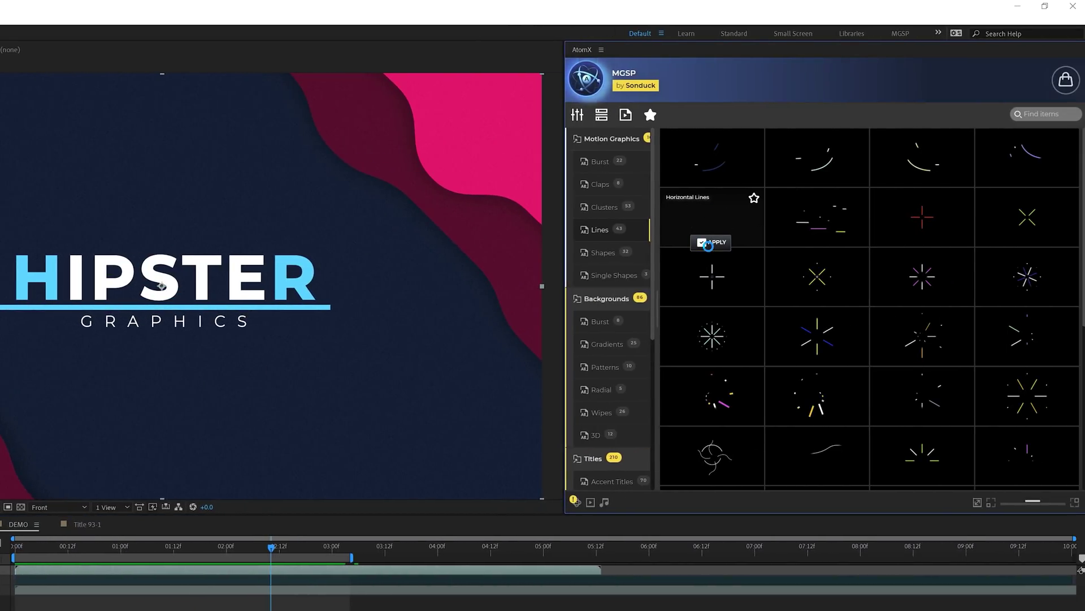
Apply AtomX's Horizontal Lines and Cluster 42 dot elements to DEMO.
{"action": "left_click", "coordinate": [710, 242]}
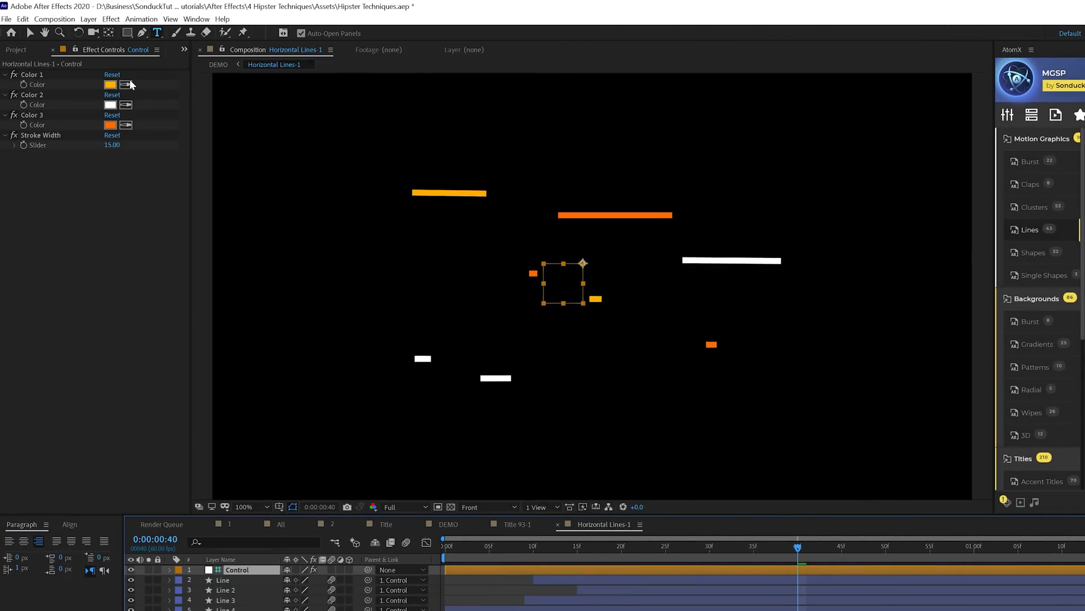
{"action": "left_click", "coordinate": [154, 229]}
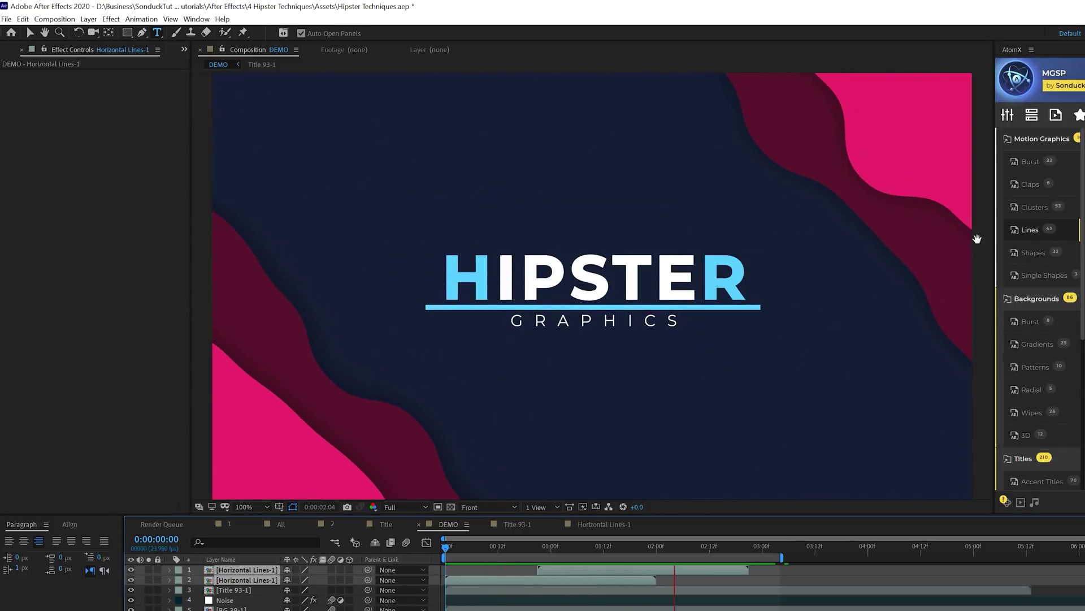
{"action": "left_click", "coordinate": [1030, 207]}
{"action": "mouse_move", "coordinate": [802, 316]}
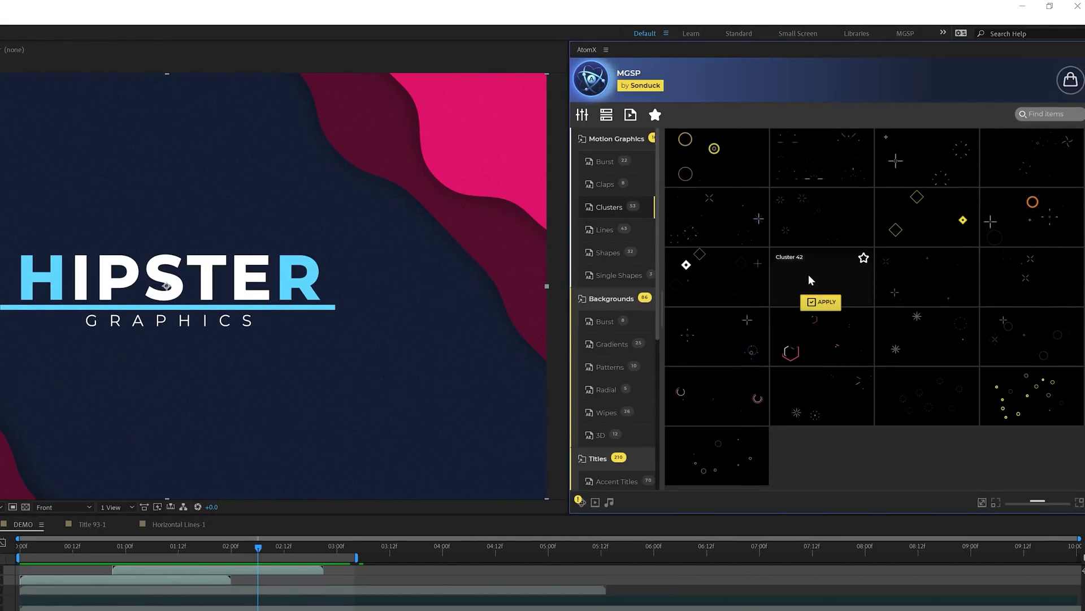
{"action": "left_click", "coordinate": [821, 301]}
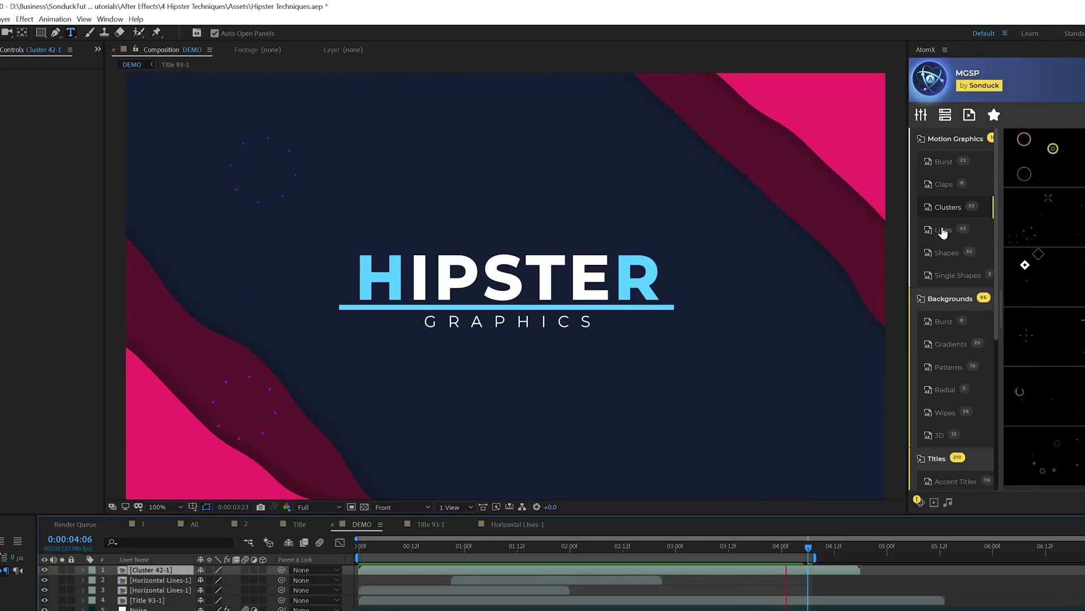
{"action": "mouse_move", "coordinate": [1072, 382]}
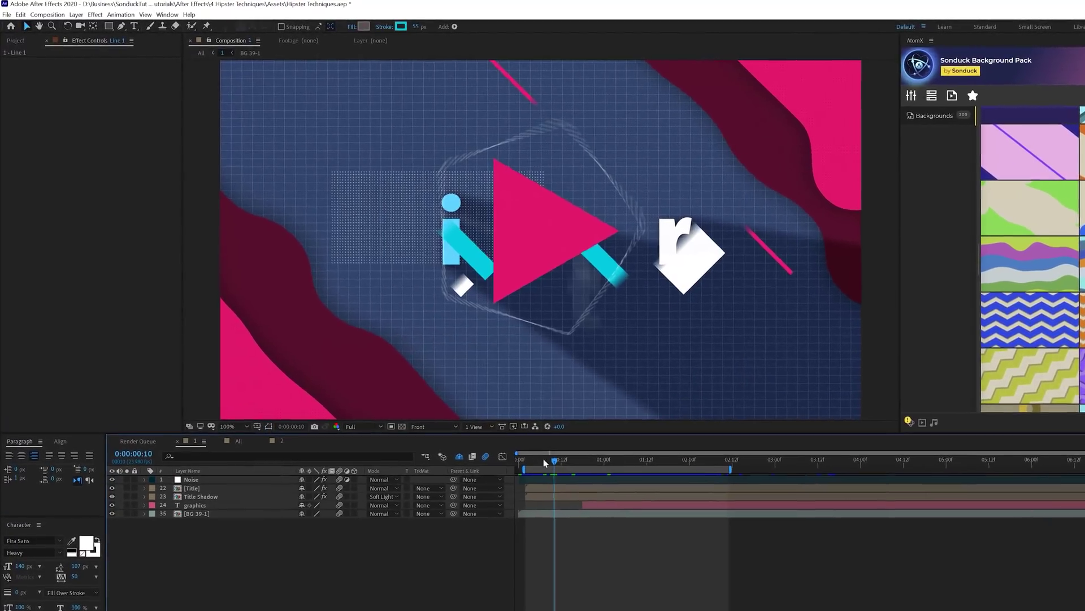
Draw a vertical Pen line over the title with no fill and a 91 px solid stroke.
{"action": "left_click_drag", "start_coordinate": [544, 461], "coordinate": [539, 473]}
{"action": "key", "text": "space"}
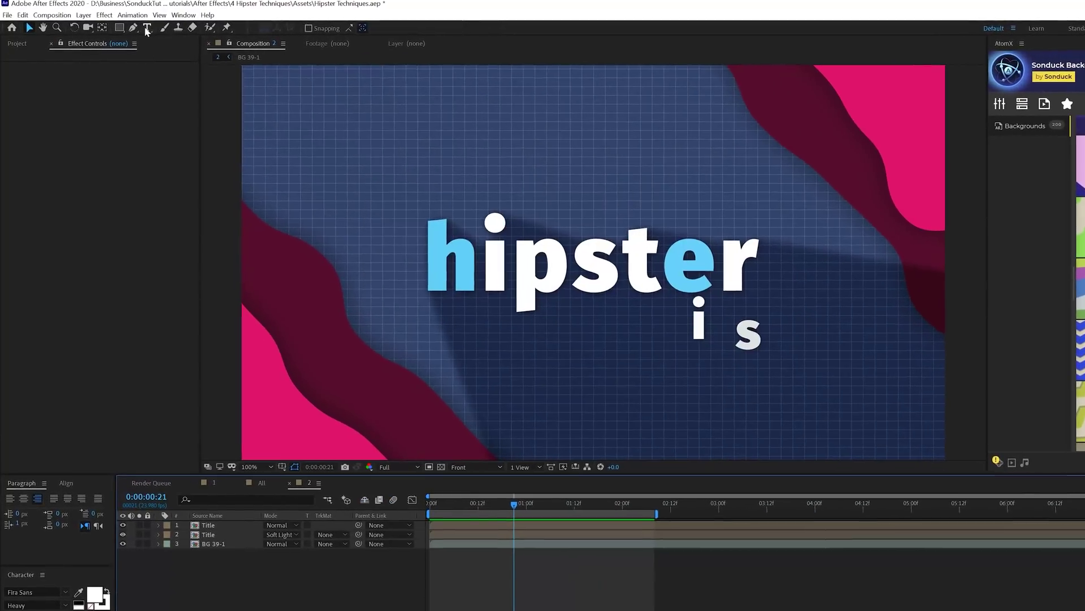
{"action": "left_click", "coordinate": [129, 27]}
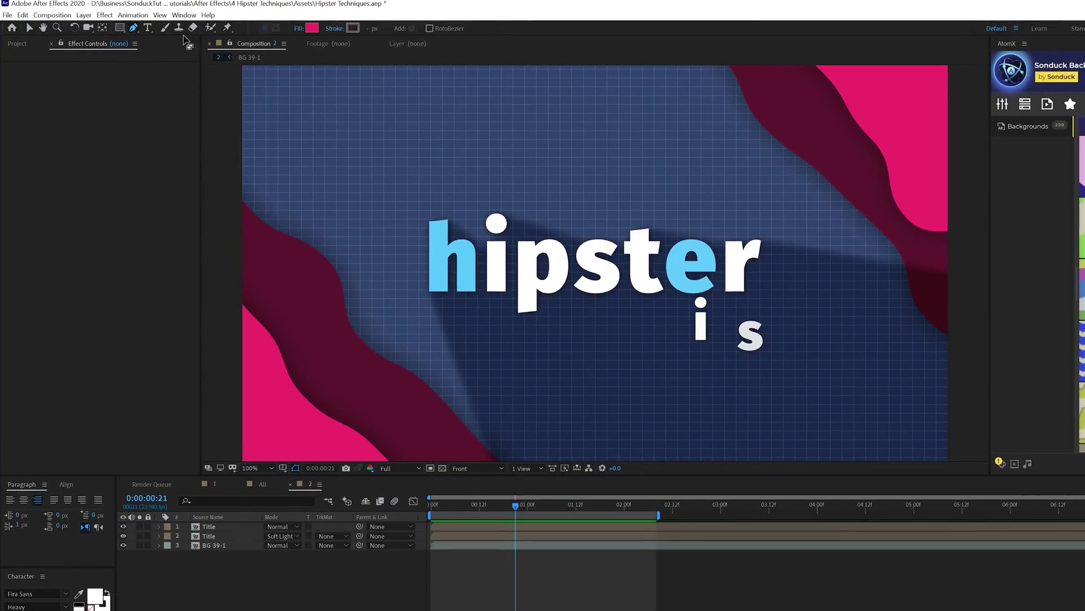
{"action": "left_click", "coordinate": [299, 29]}
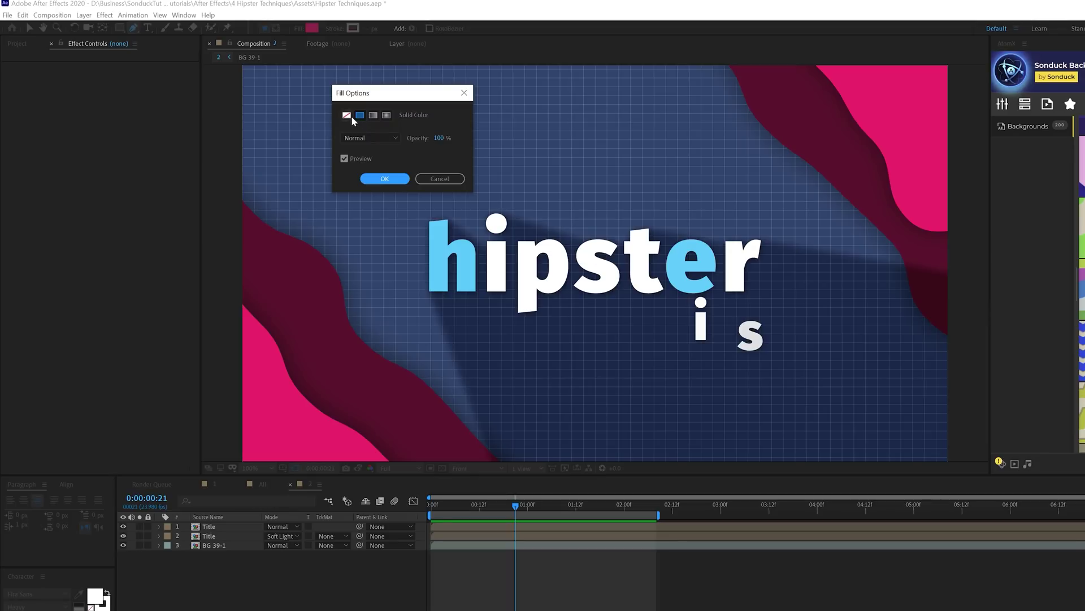
{"action": "left_click", "coordinate": [375, 179]}
{"action": "left_click", "coordinate": [336, 29]}
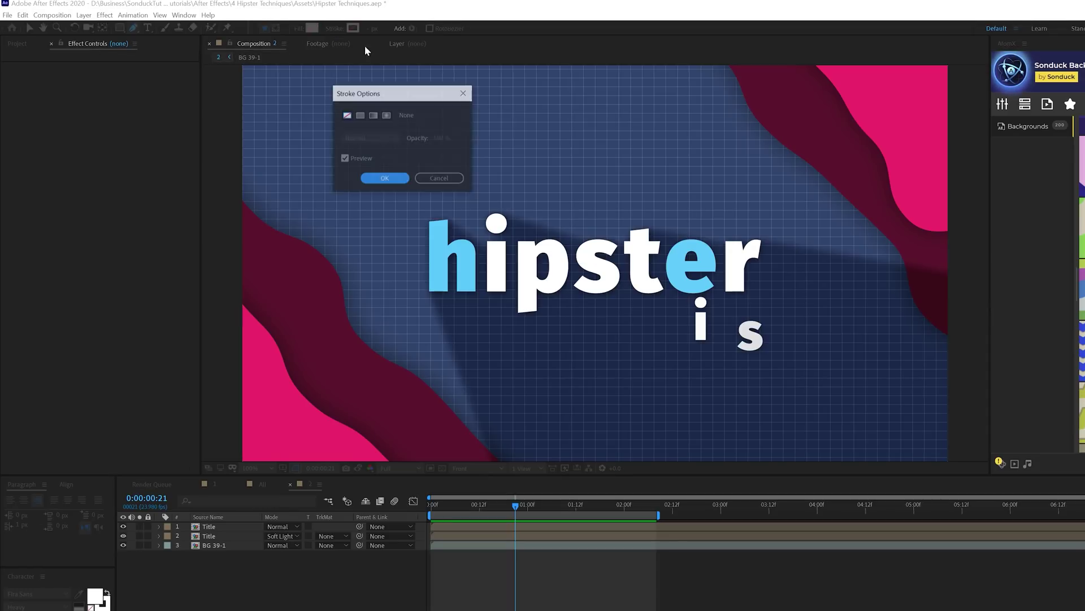
{"action": "left_click", "coordinate": [372, 180]}
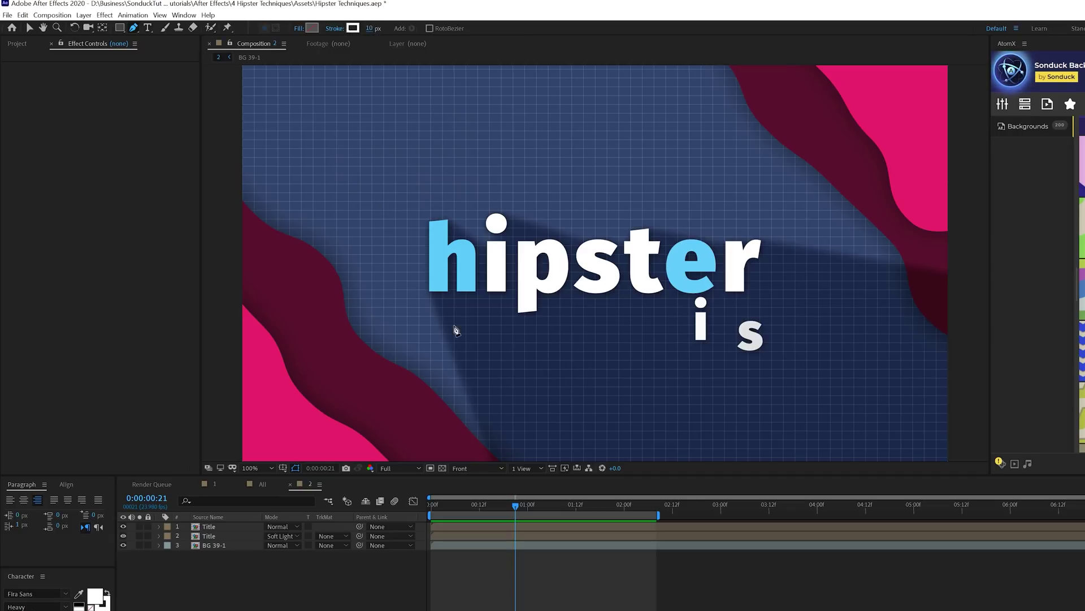
{"action": "left_click", "coordinate": [548, 149]}
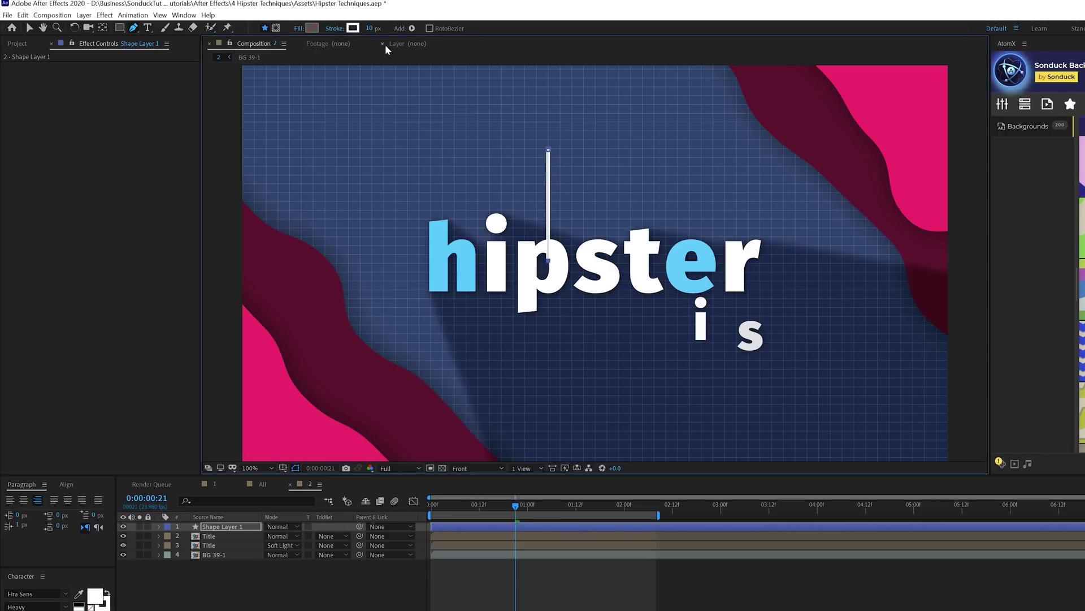
{"action": "left_click_drag", "start_coordinate": [417, 32], "coordinate": [424, 36]}
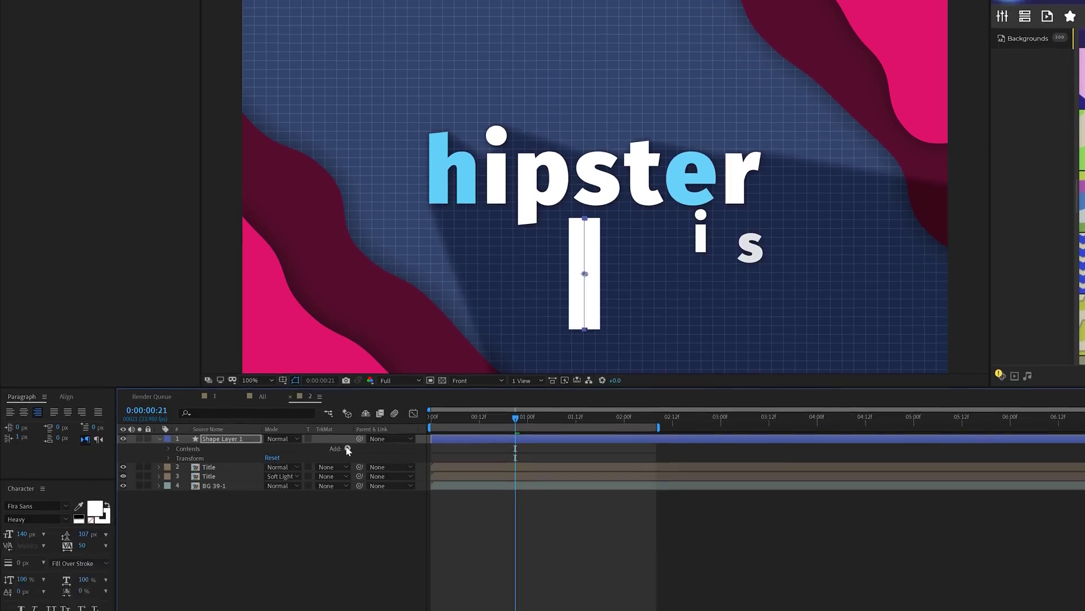
Add Trim Paths to the line and keyframe Start up to 100% around 11 frames.
{"action": "left_click", "coordinate": [276, 536]}
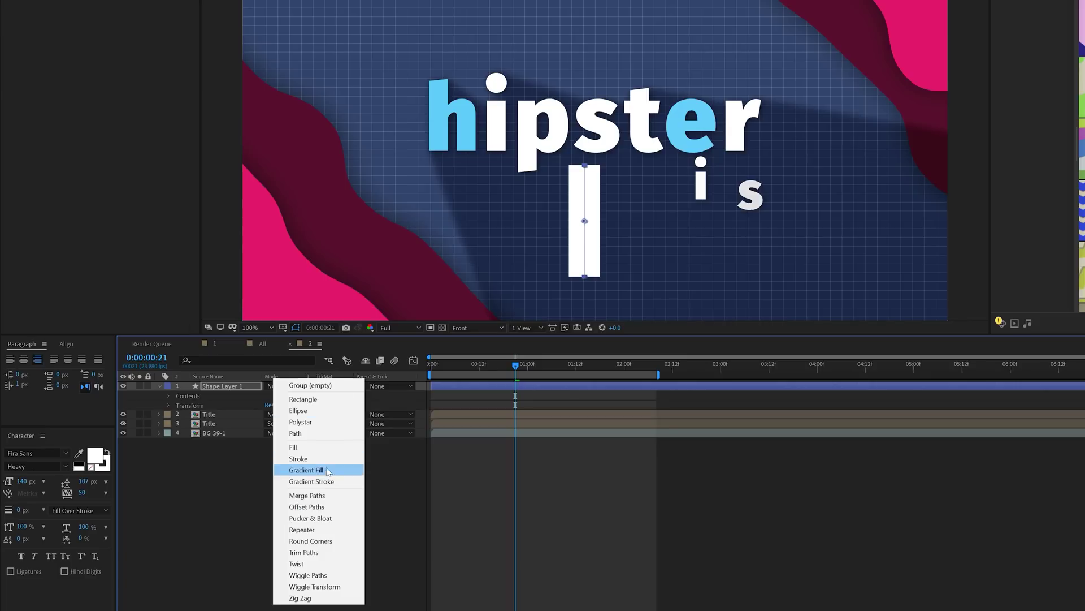
{"action": "left_click", "coordinate": [303, 552]}
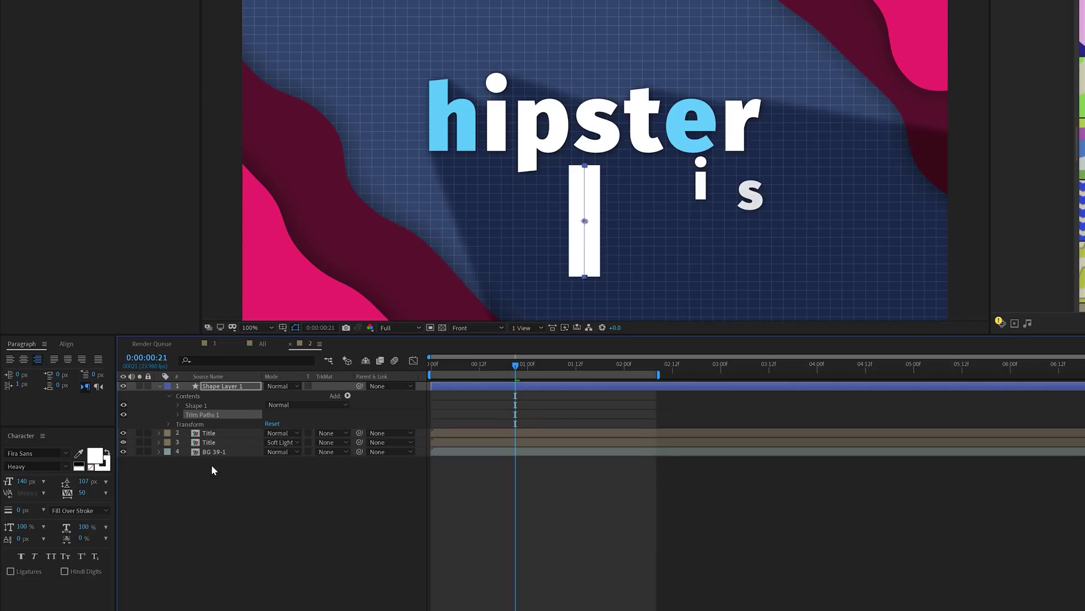
{"action": "left_click", "coordinate": [176, 413]}
{"action": "key", "text": "Home"}
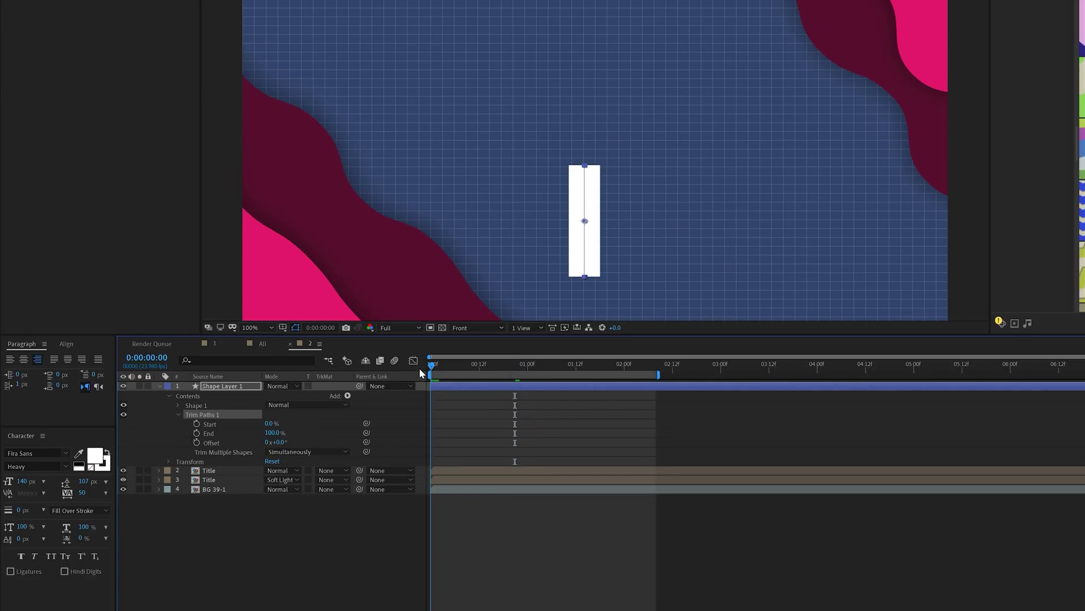
{"action": "left_click", "coordinate": [259, 496]}
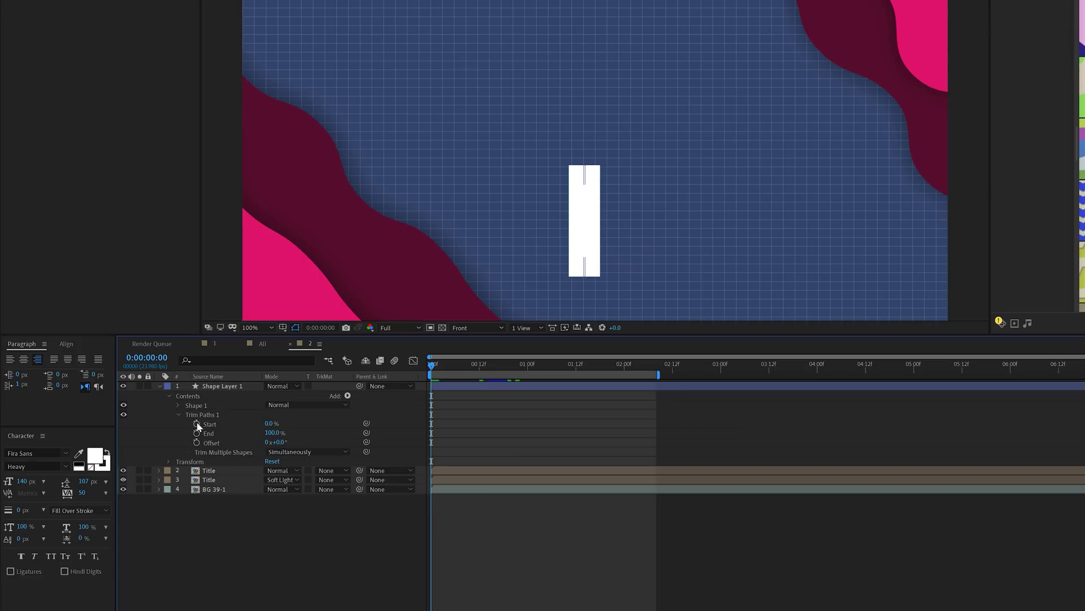
{"action": "left_click", "coordinate": [197, 424]}
{"action": "left_click_drag", "start_coordinate": [444, 425], "coordinate": [480, 425]}
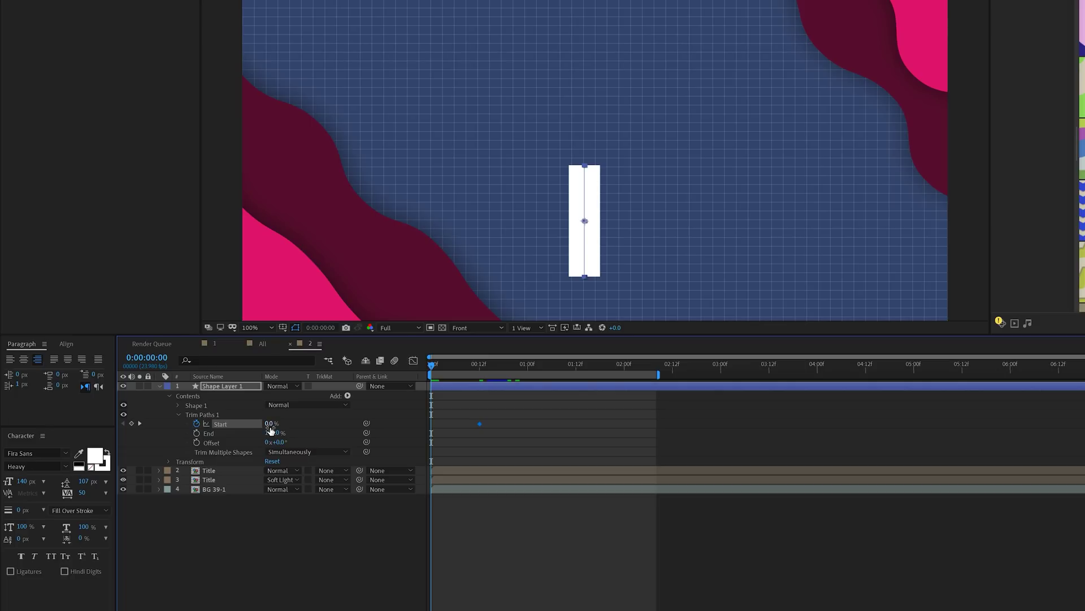
{"action": "left_click_drag", "start_coordinate": [270, 431], "coordinate": [331, 425]}
{"action": "left_click", "coordinate": [358, 522]}
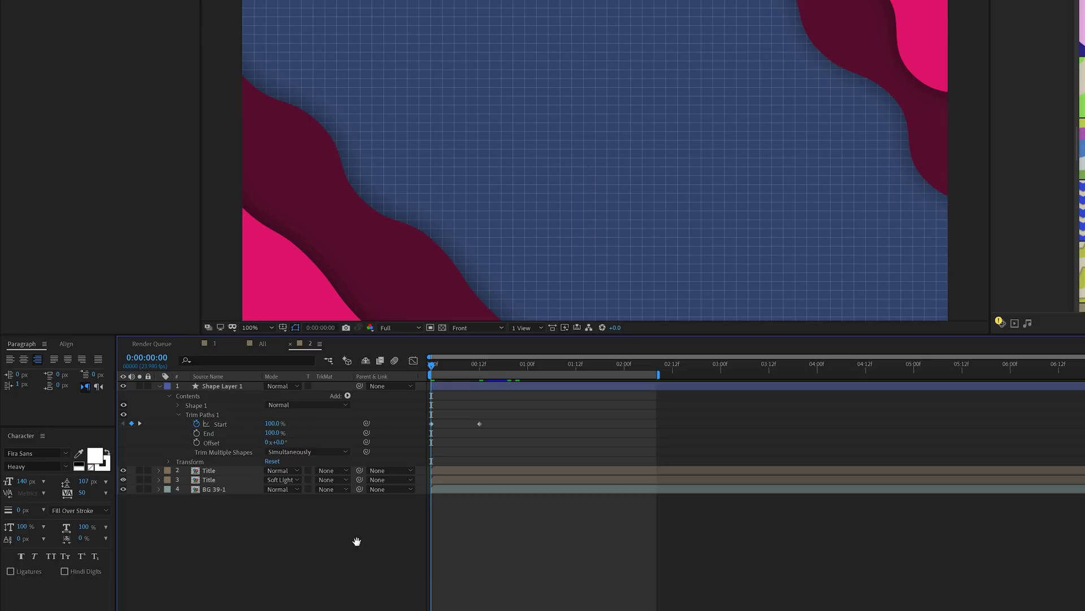
{"action": "key", "text": "space"}
Keyframe Trim Paths End down to 0% between frames 9 and 21, then preview.
{"action": "left_click_drag", "start_coordinate": [472, 364], "coordinate": [476, 367]}
{"action": "left_click", "coordinate": [196, 433]}
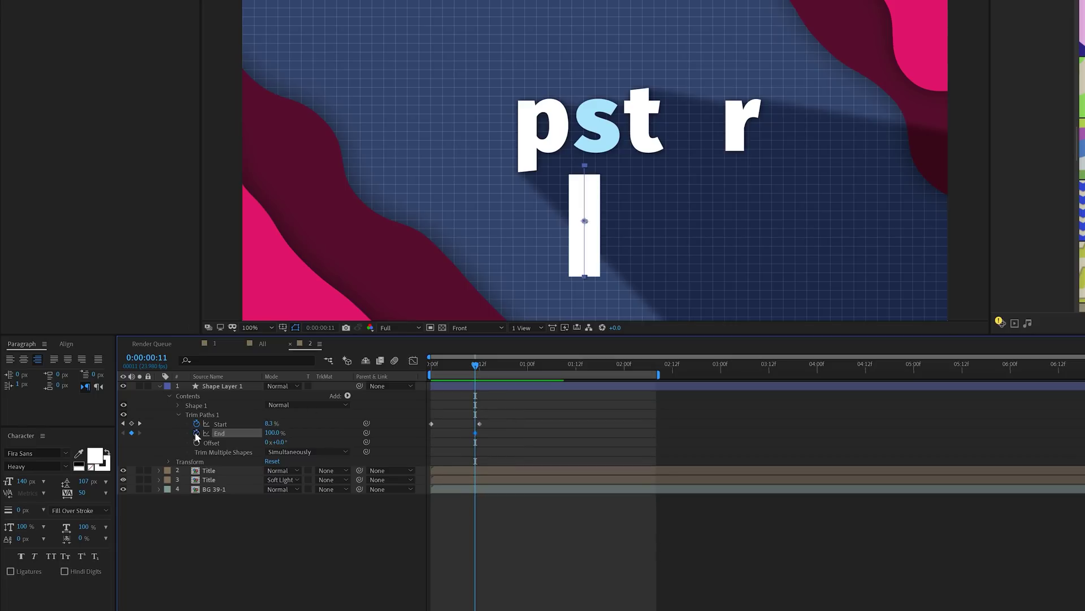
{"action": "left_click_drag", "start_coordinate": [485, 365], "coordinate": [518, 368]}
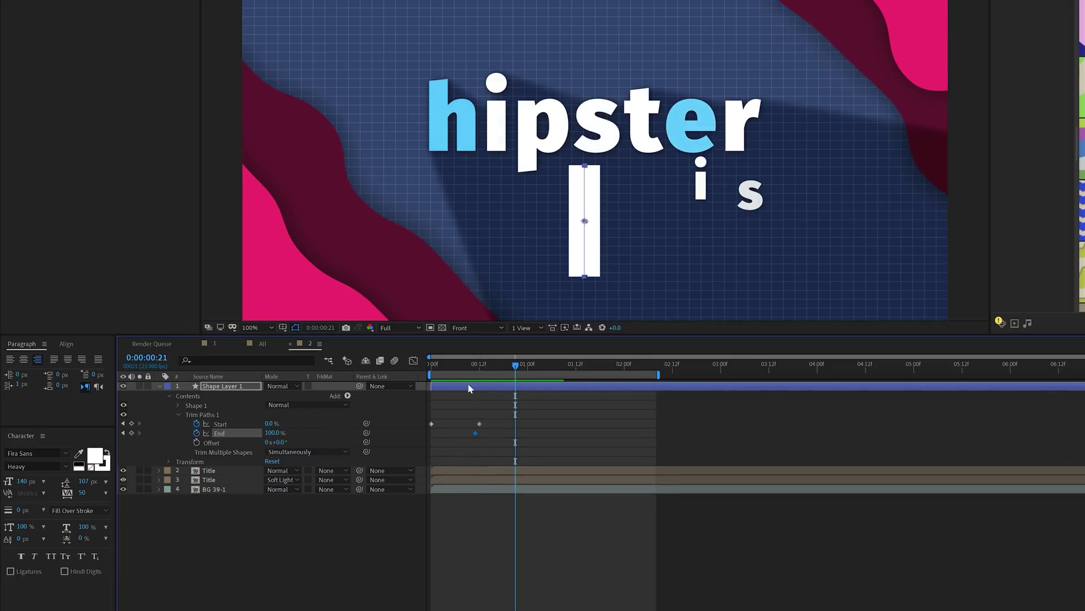
{"action": "left_click_drag", "start_coordinate": [241, 429], "coordinate": [195, 432]}
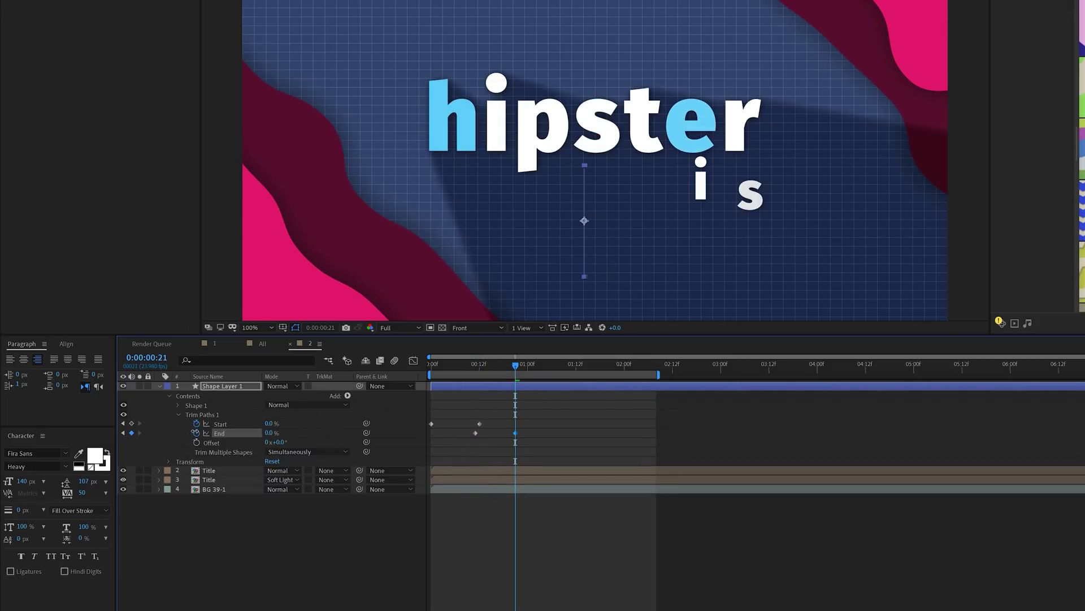
{"action": "left_click", "coordinate": [293, 542]}
{"action": "key", "text": "Home"}
{"action": "key", "text": "space"}
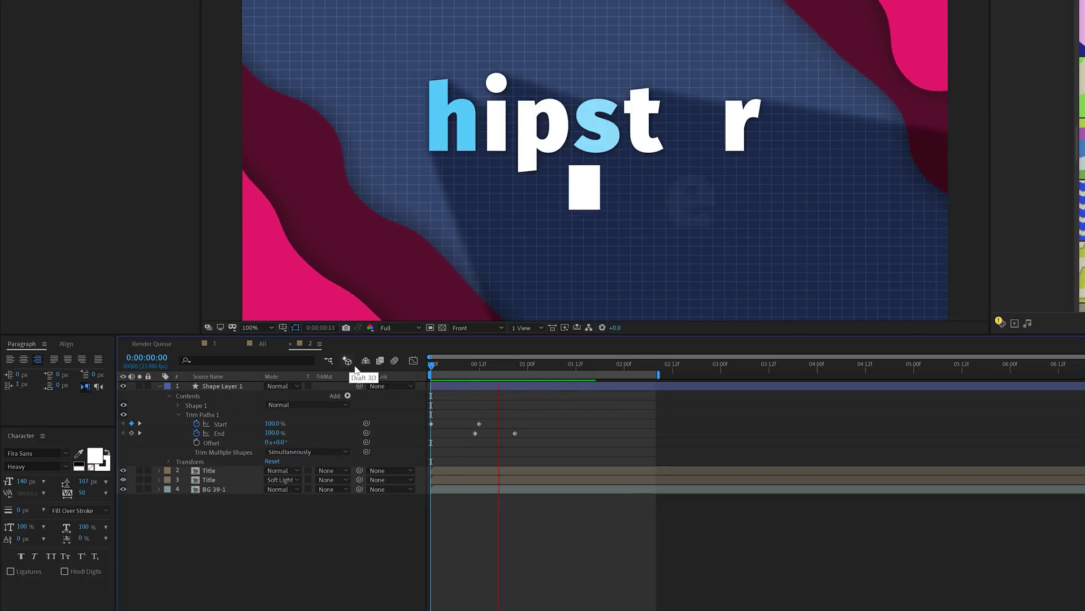
Shift the Trim Paths Start and End keyframes earlier in time and replay the animation.
{"action": "left_click_drag", "start_coordinate": [521, 440], "coordinate": [452, 432]}
{"action": "left_click", "coordinate": [479, 424]}
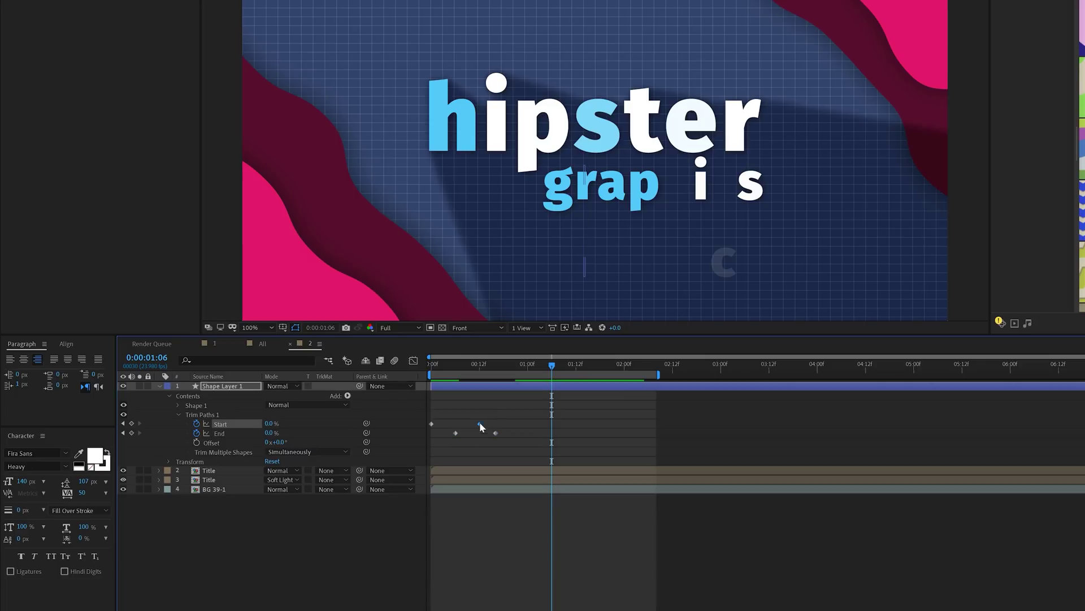
{"action": "left_click", "coordinate": [493, 432]}
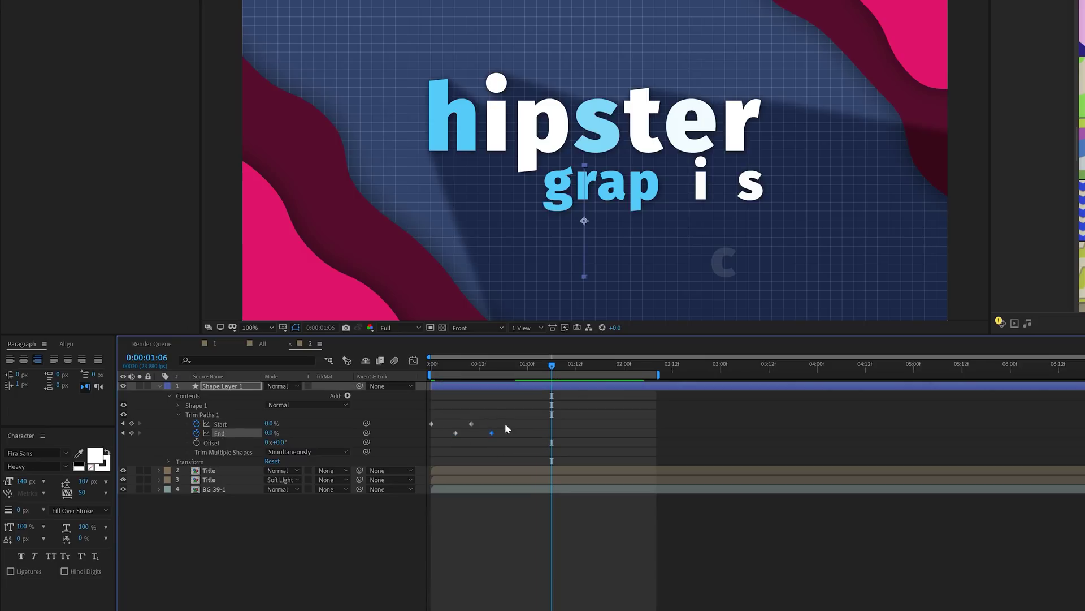
{"action": "left_click_drag", "start_coordinate": [478, 414], "coordinate": [416, 447]}
{"action": "left_click_drag", "start_coordinate": [448, 364], "coordinate": [419, 375]}
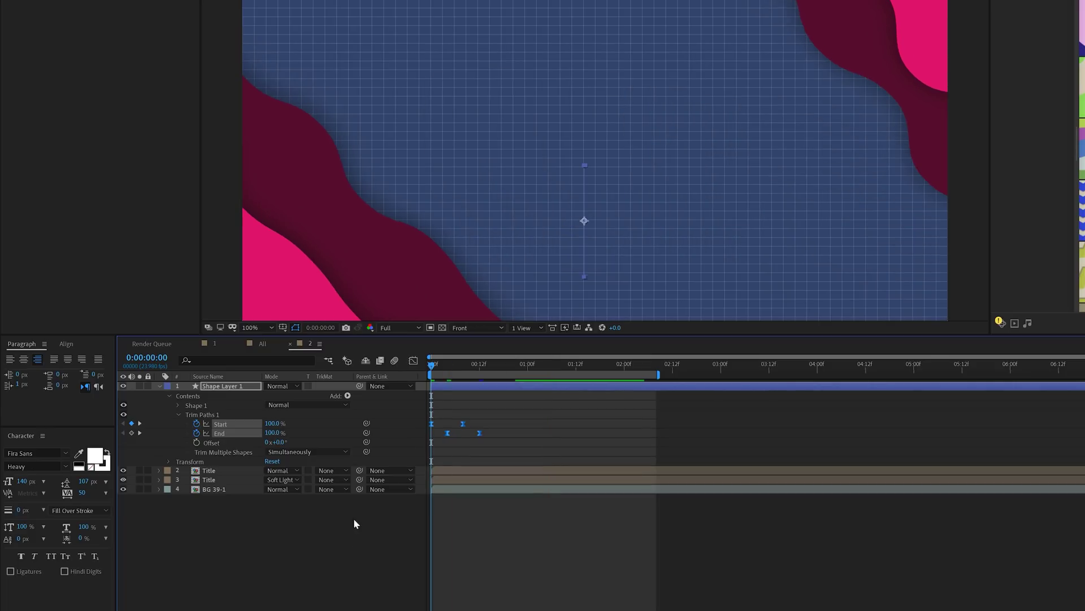
{"action": "left_click", "coordinate": [375, 561]}
{"action": "key", "text": "space"}
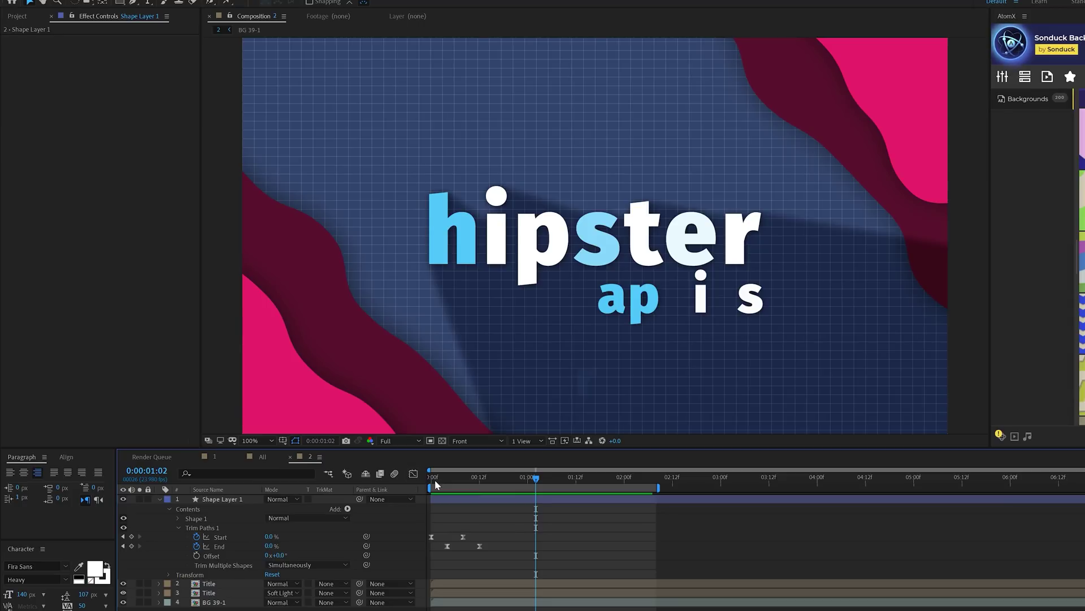
Rotate the white bar shape layer to -45°.
{"action": "left_click_drag", "start_coordinate": [435, 479], "coordinate": [467, 477]}
{"action": "left_click", "coordinate": [159, 499]}
{"action": "left_click", "coordinate": [216, 497]}
{"action": "key", "text": "r"}
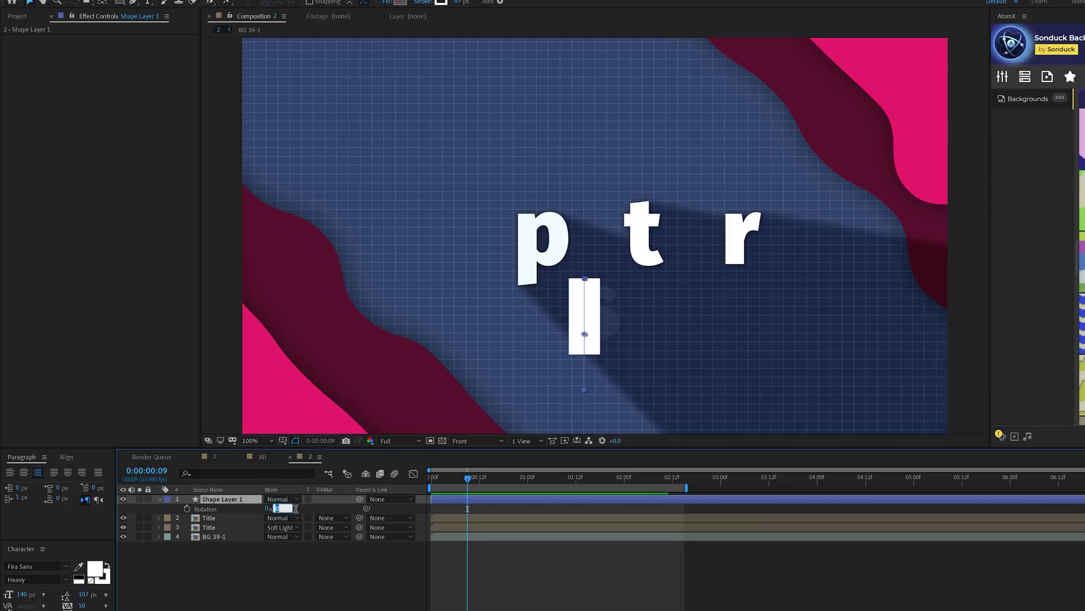
{"action": "type", "text": "-4"}
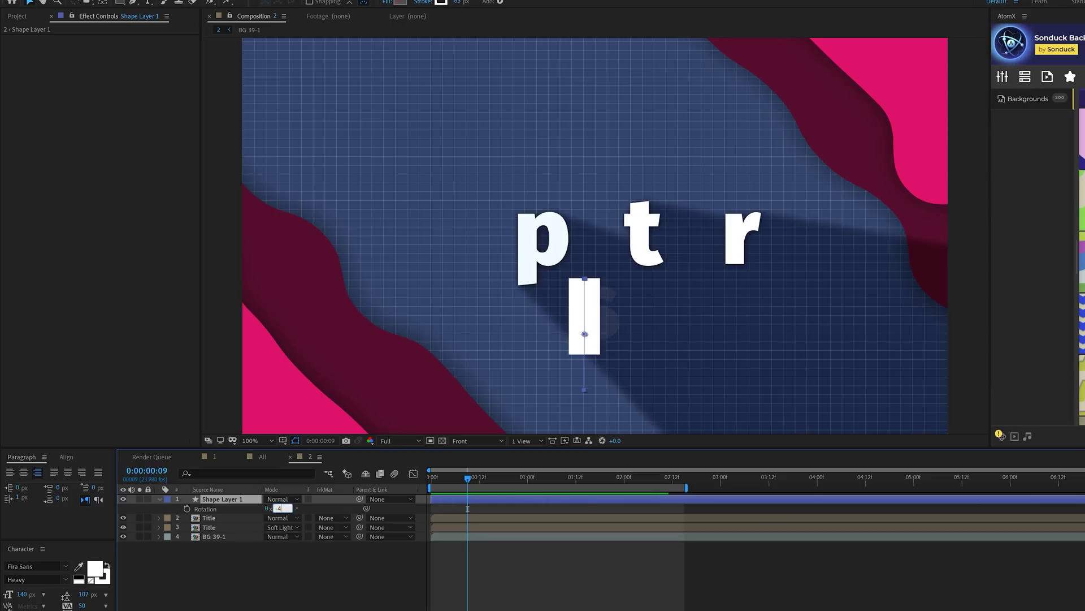
{"action": "type", "text": "5"}
{"action": "key", "text": "Return"}
{"action": "key", "text": "F2"}
Move the tilted bar beside the p, delay its animation slightly, and preview to frame 10.
{"action": "key", "text": "u"}
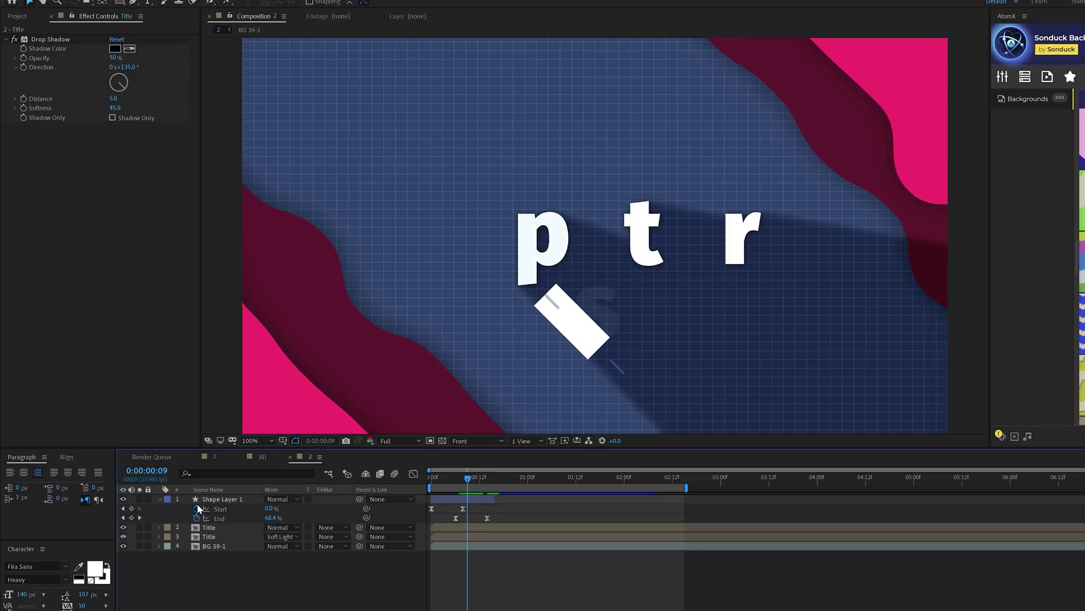
{"action": "left_click", "coordinate": [203, 500]}
{"action": "left_click_drag", "start_coordinate": [586, 335], "coordinate": [527, 277]}
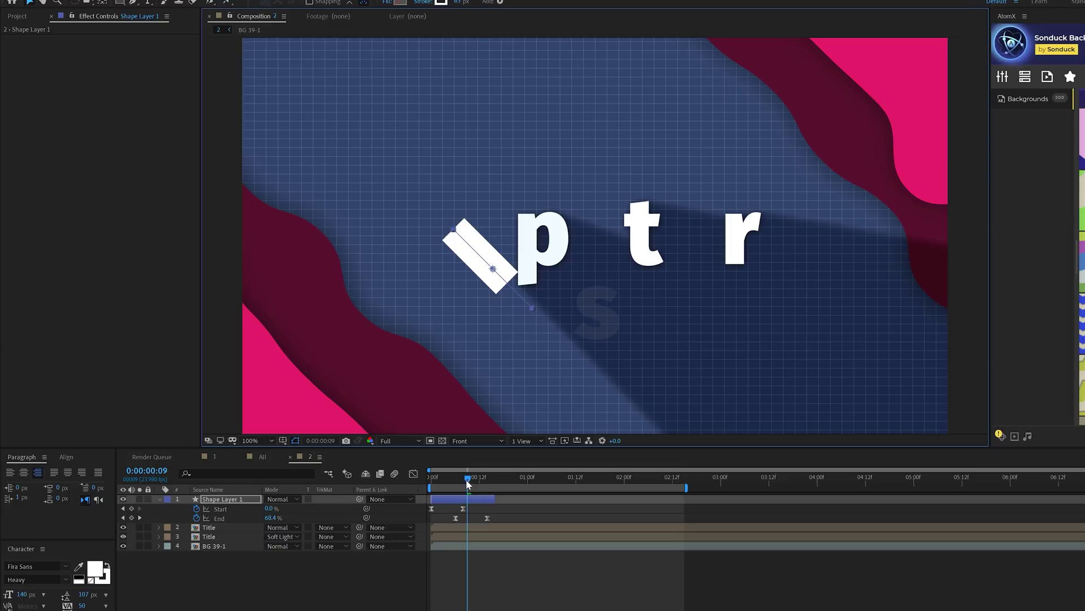
{"action": "left_click_drag", "start_coordinate": [468, 499], "coordinate": [419, 480]}
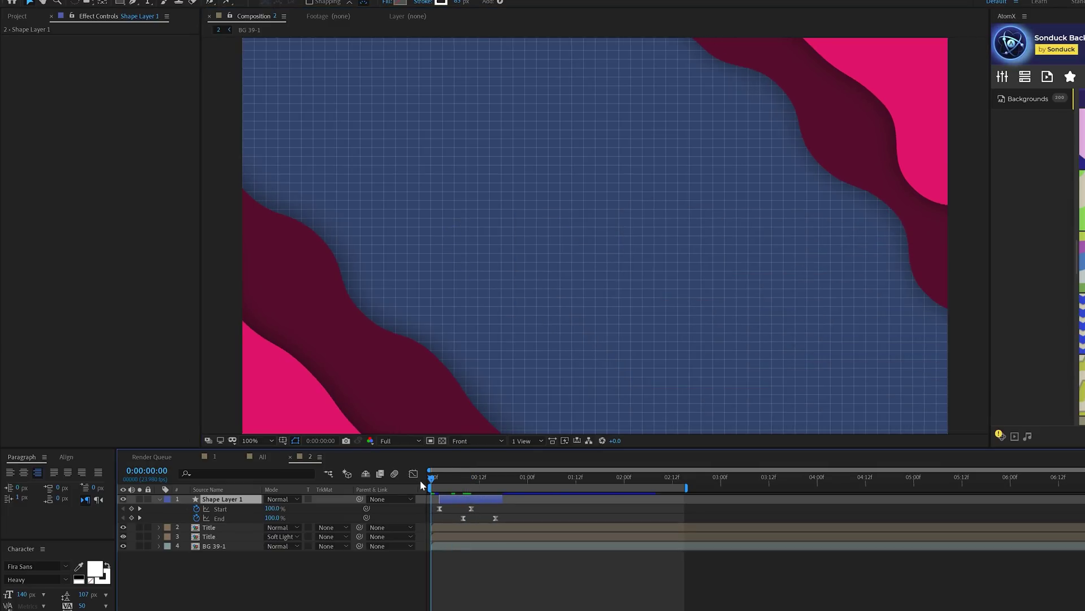
{"action": "key", "text": "space"}
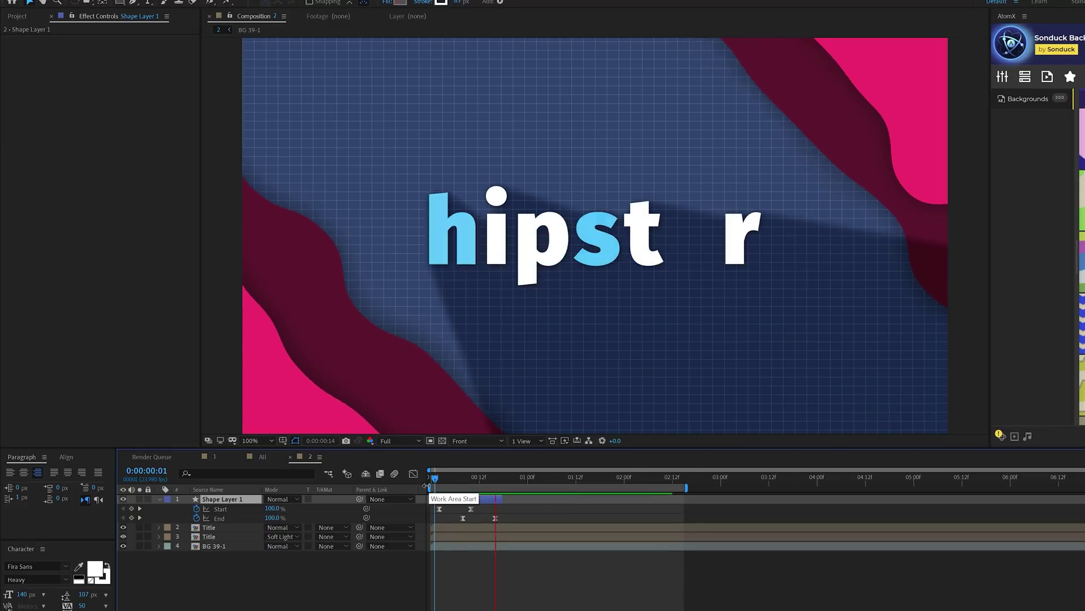
{"action": "left_click", "coordinate": [470, 477]}
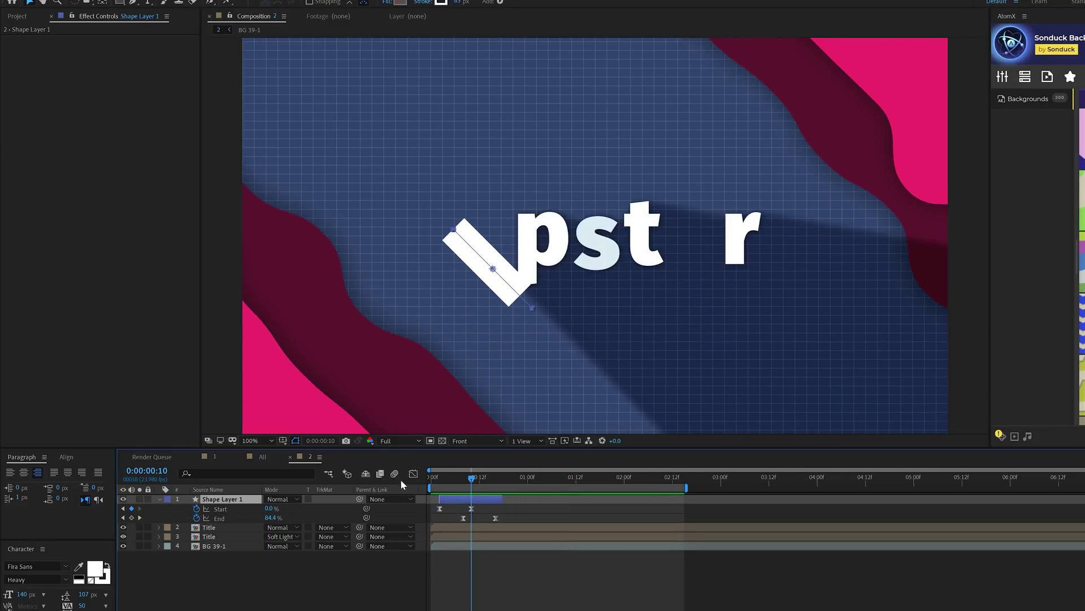
Duplicate the bar over the letter t with a light blue stroke sampled from the h.
{"action": "left_click", "coordinate": [159, 499]}
{"action": "key", "text": "ctrl+d"}
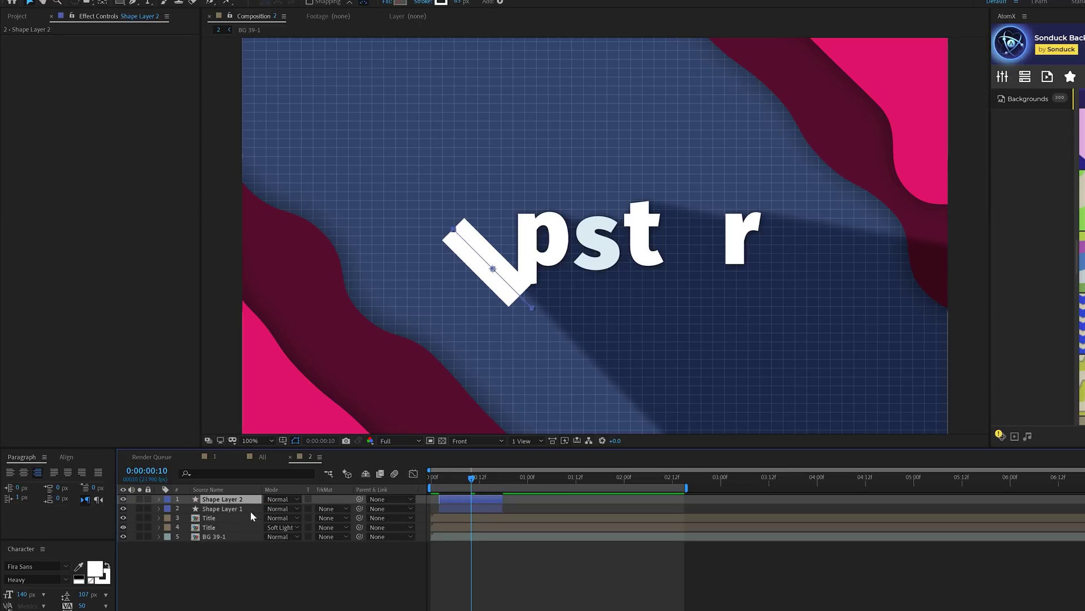
{"action": "left_click_drag", "start_coordinate": [496, 269], "coordinate": [688, 240]}
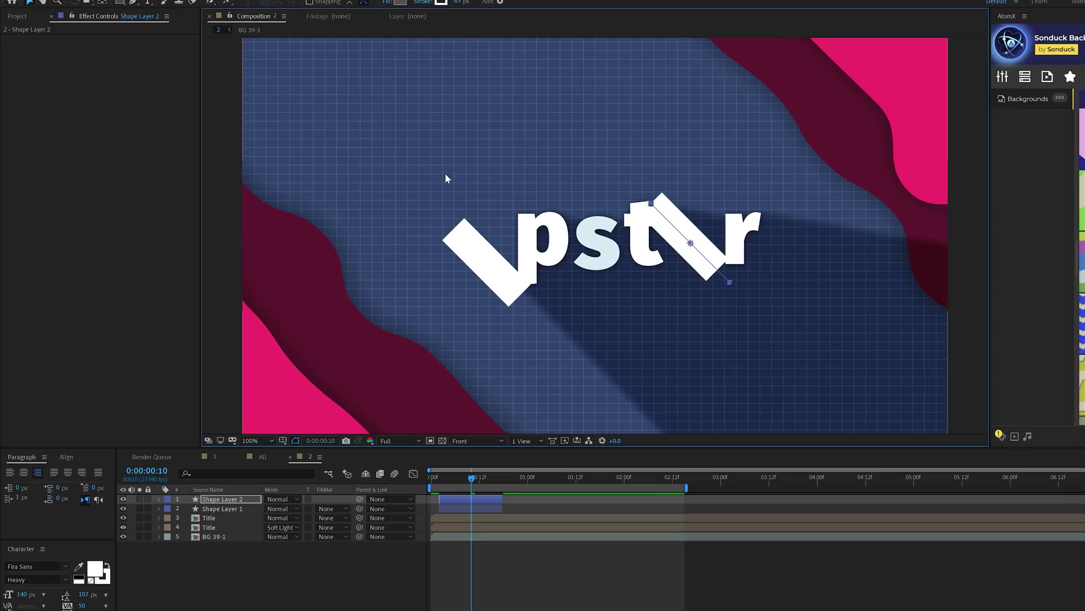
{"action": "left_click", "coordinate": [512, 476]}
{"action": "left_click", "coordinate": [441, 1]}
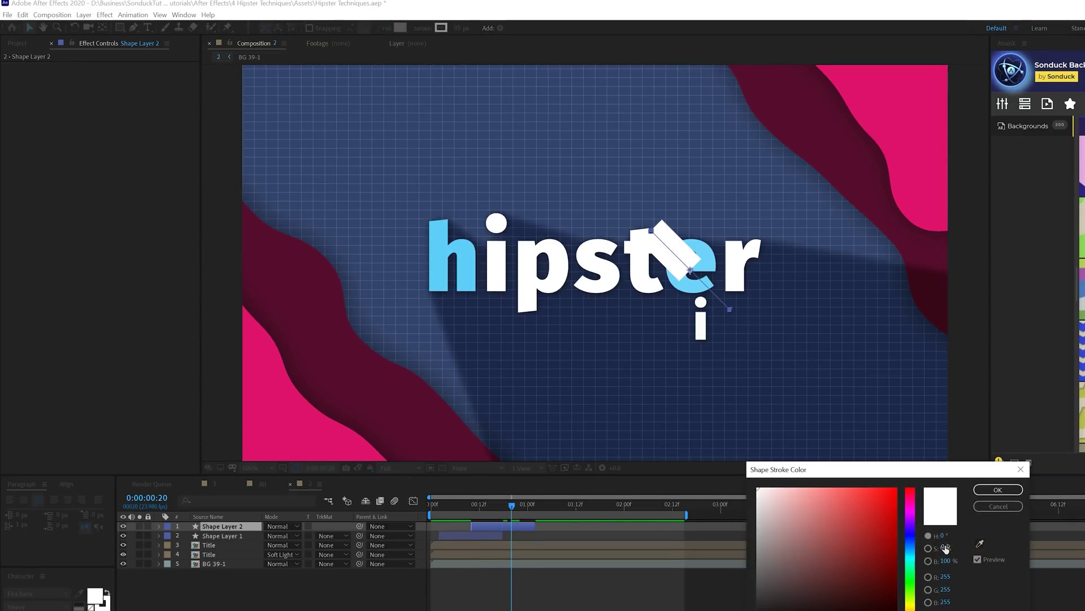
{"action": "left_click", "coordinate": [463, 252]}
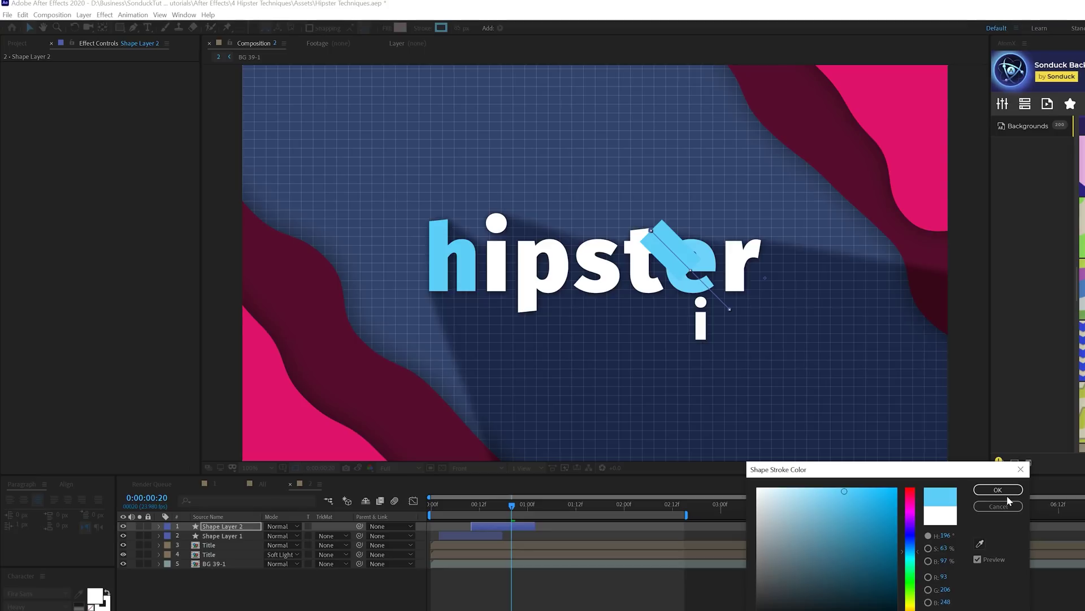
{"action": "left_click", "coordinate": [984, 490]}
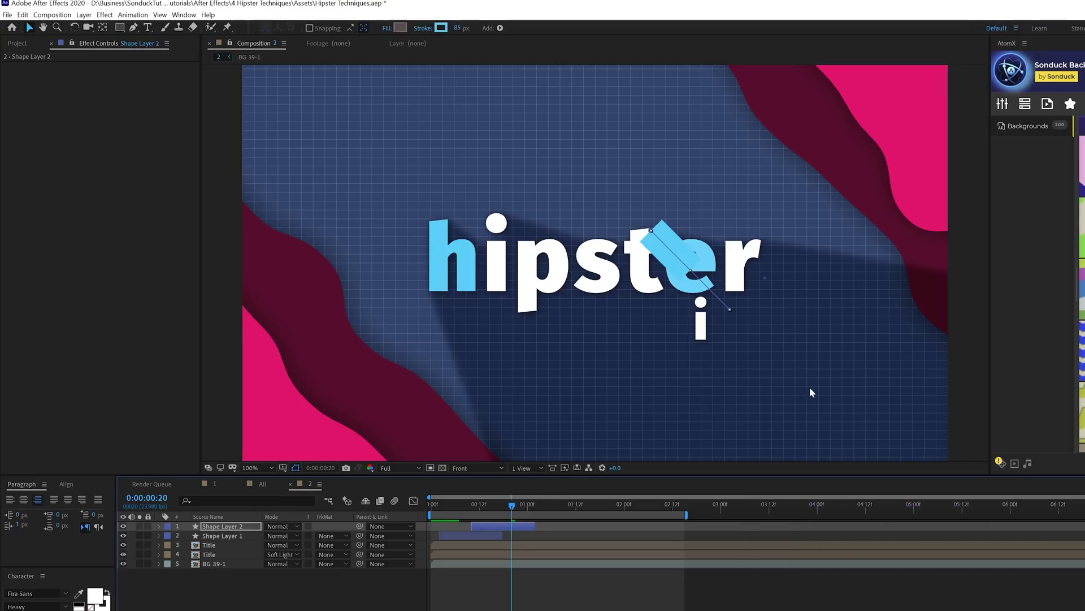
{"action": "left_click", "coordinate": [431, 504]}
{"action": "key", "text": "space"}
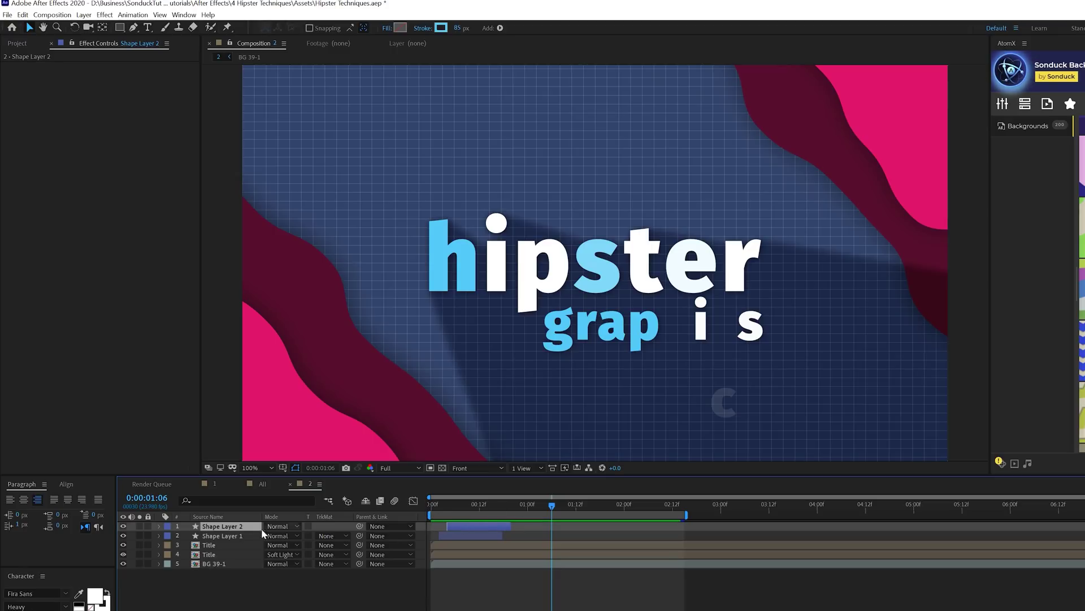
Duplicate the light blue bar again, start it later, thin its stroke, and flip it vertically.
{"action": "key", "text": "ctrl+d"}
{"action": "left_click_drag", "start_coordinate": [467, 523], "coordinate": [478, 525]}
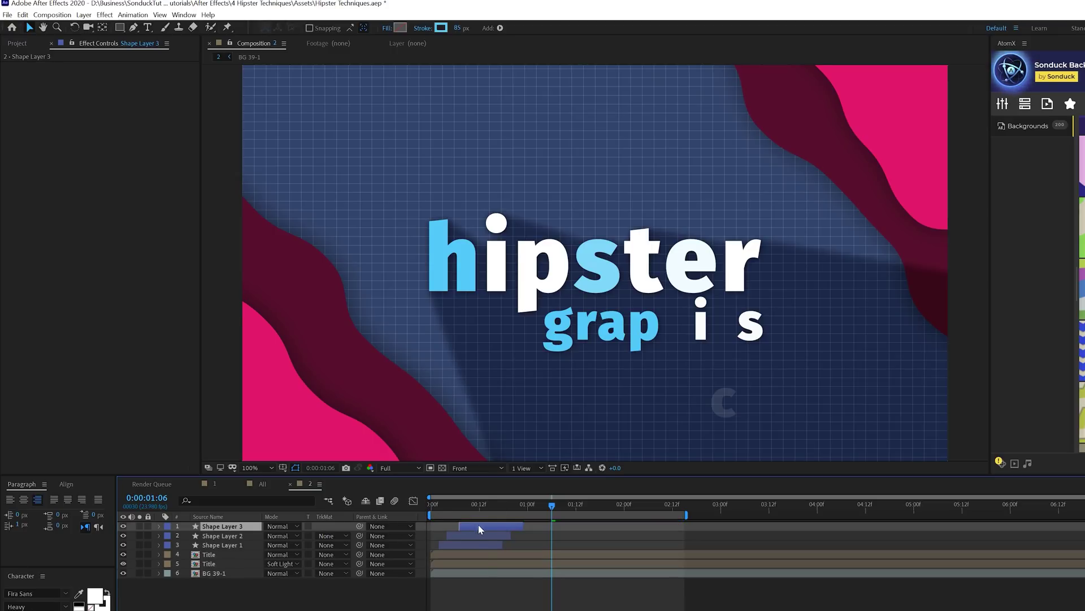
{"action": "left_click_drag", "start_coordinate": [459, 30], "coordinate": [441, 28]}
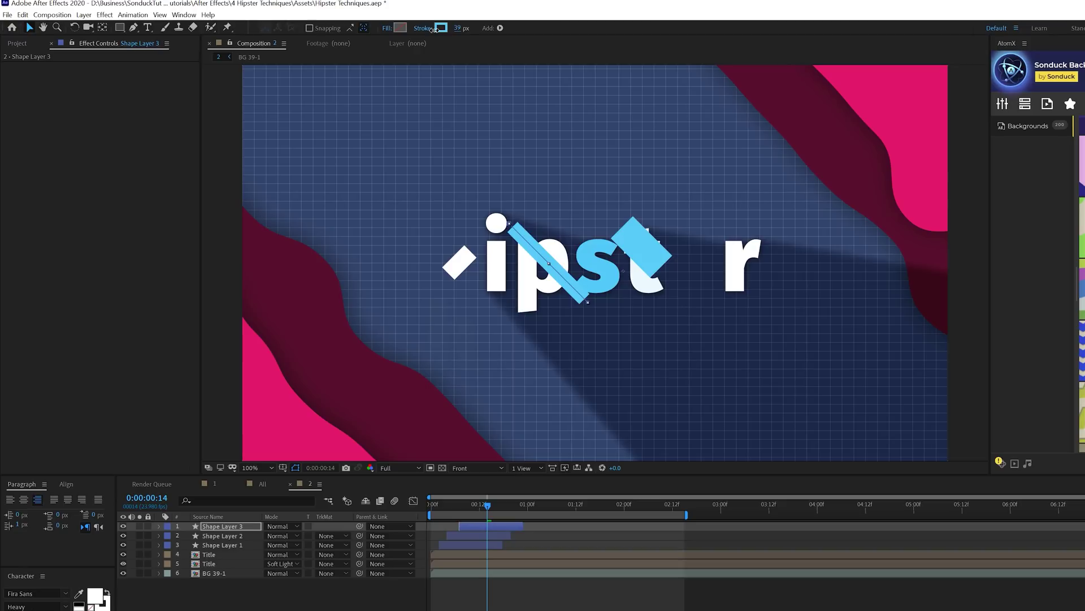
{"action": "left_click", "coordinate": [84, 15]}
{"action": "mouse_move", "coordinate": [109, 139]}
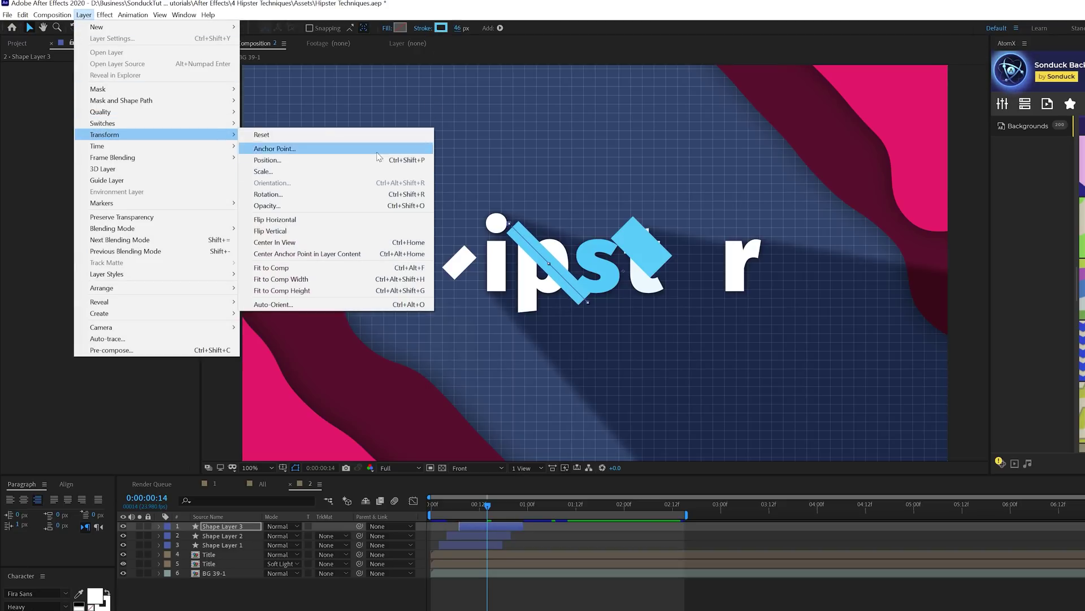
{"action": "left_click", "coordinate": [271, 231]}
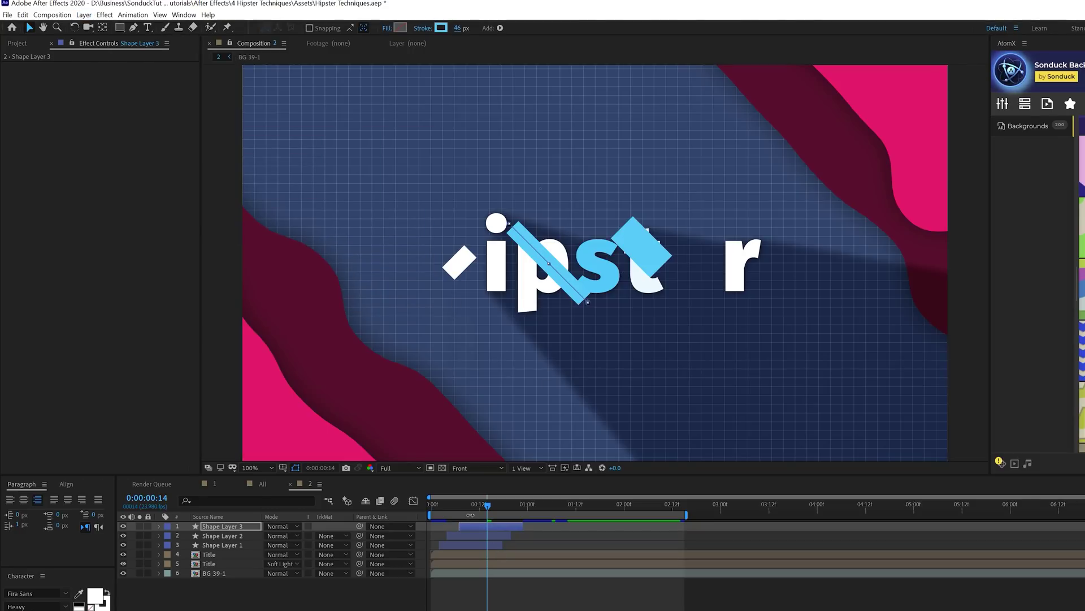
{"action": "mouse_move", "coordinate": [476, 503]}
{"action": "left_mouse_down"}
{"action": "mouse_move", "coordinate": [446, 505]}
{"action": "mouse_move", "coordinate": [531, 508]}
{"action": "mouse_move", "coordinate": [415, 511]}
{"action": "mouse_move", "coordinate": [512, 517]}
{"action": "mouse_move", "coordinate": [479, 520]}
{"action": "left_mouse_up"}
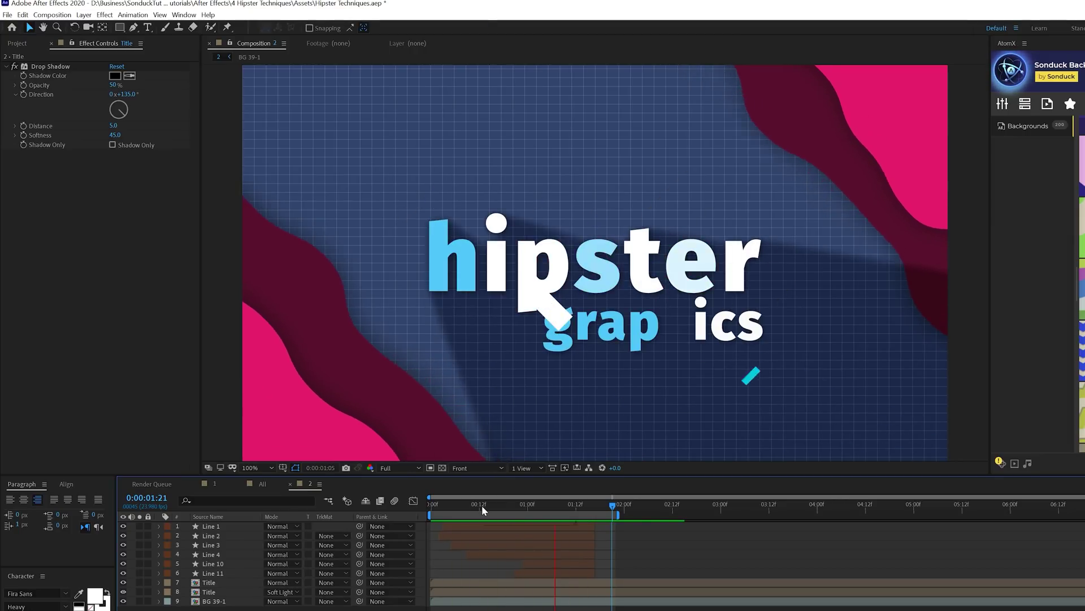
Duplicate Line 2, move the copy to the lower right, and colour its stroke pink from the background.
{"action": "left_click_drag", "start_coordinate": [508, 507], "coordinate": [484, 516]}
{"action": "left_click", "coordinate": [218, 536]}
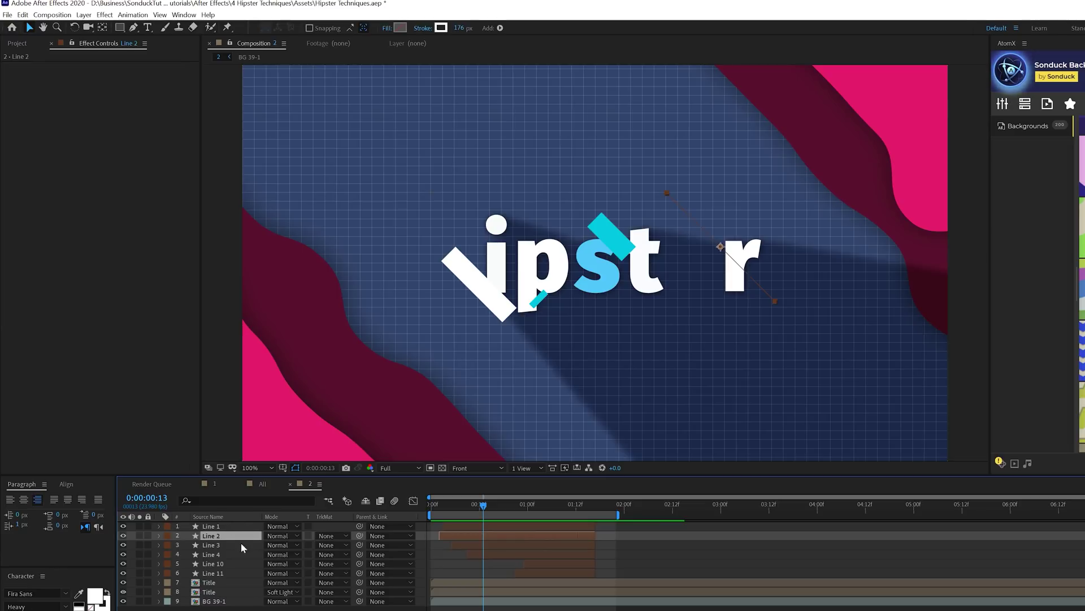
{"action": "key", "text": "ctrl+d"}
{"action": "key", "text": "u"}
{"action": "left_click_drag", "start_coordinate": [720, 247], "coordinate": [837, 330]}
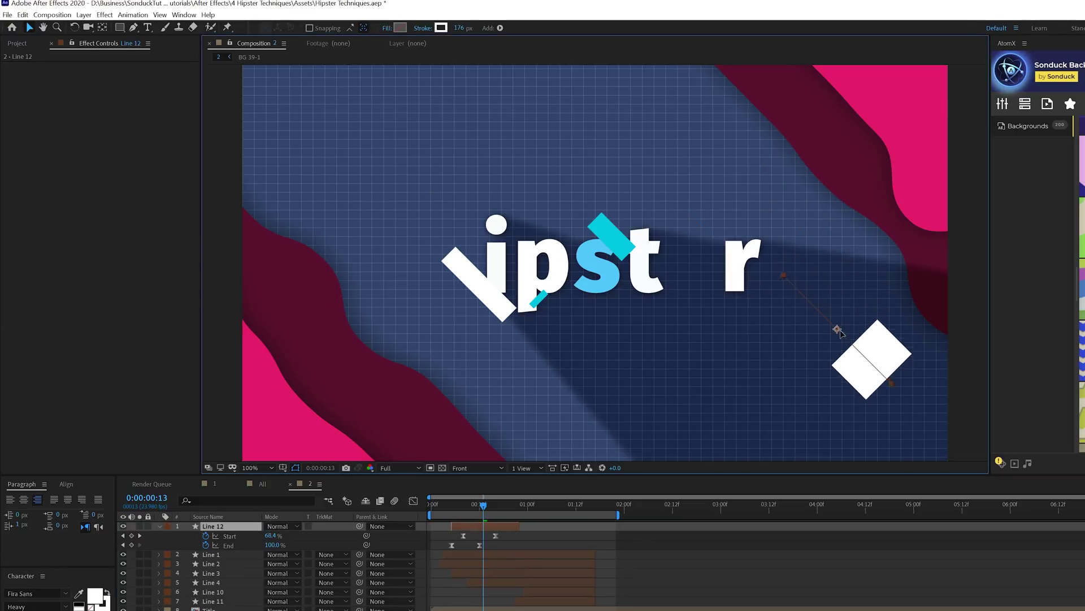
{"action": "left_click", "coordinate": [441, 27]}
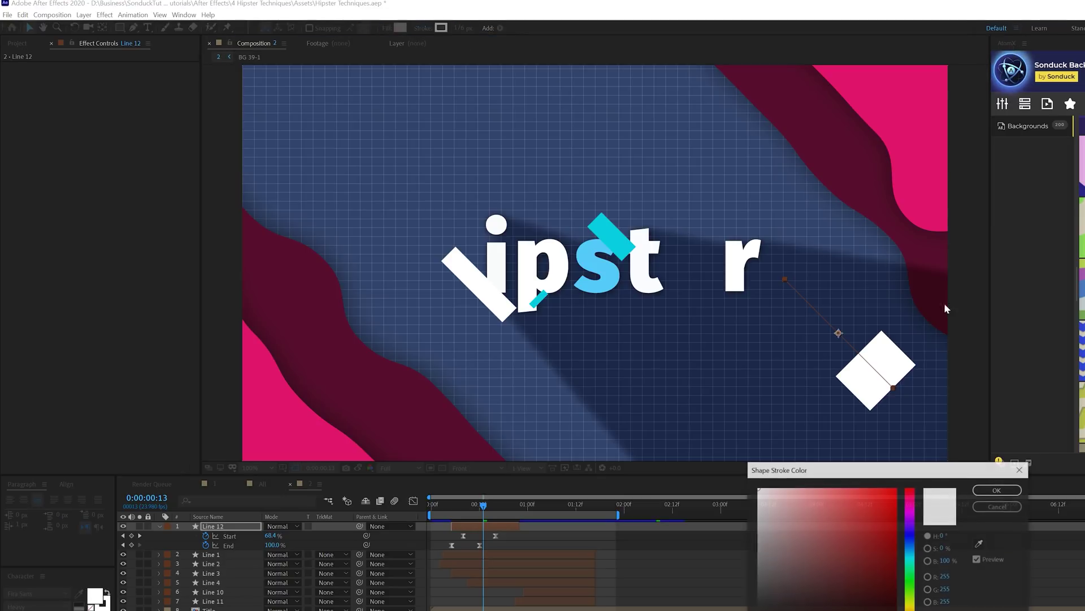
{"action": "left_click", "coordinate": [980, 543]}
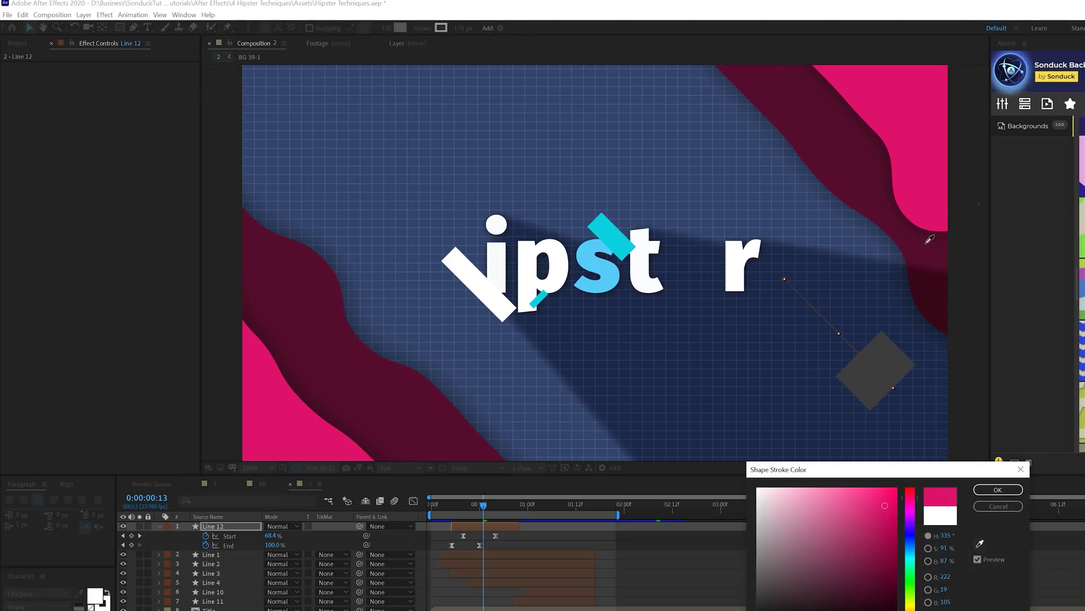
{"action": "left_click", "coordinate": [916, 162]}
{"action": "key", "text": "Return"}
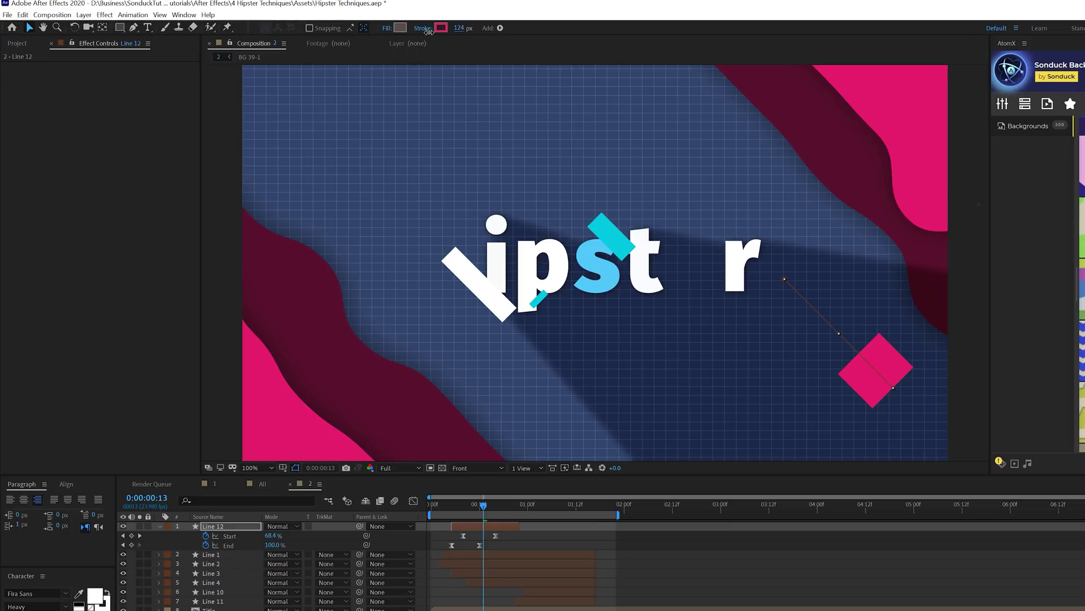
Make the pink line's stroke much thinner, preview, and duplicate it.
{"action": "left_click_drag", "start_coordinate": [448, 30], "coordinate": [424, 29]}
{"action": "key", "text": "space"}
{"action": "key", "text": "ctrl+d"}
{"action": "left_click", "coordinate": [862, 318]}
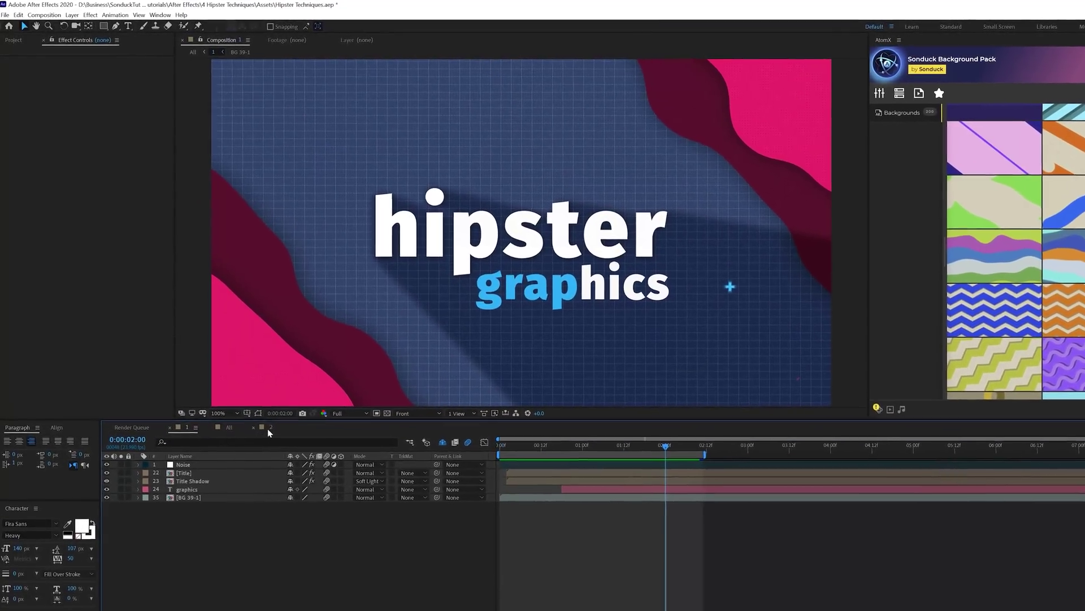
Create a new solid named 'Dots 1' in the second composition.
{"action": "left_click", "coordinate": [268, 423]}
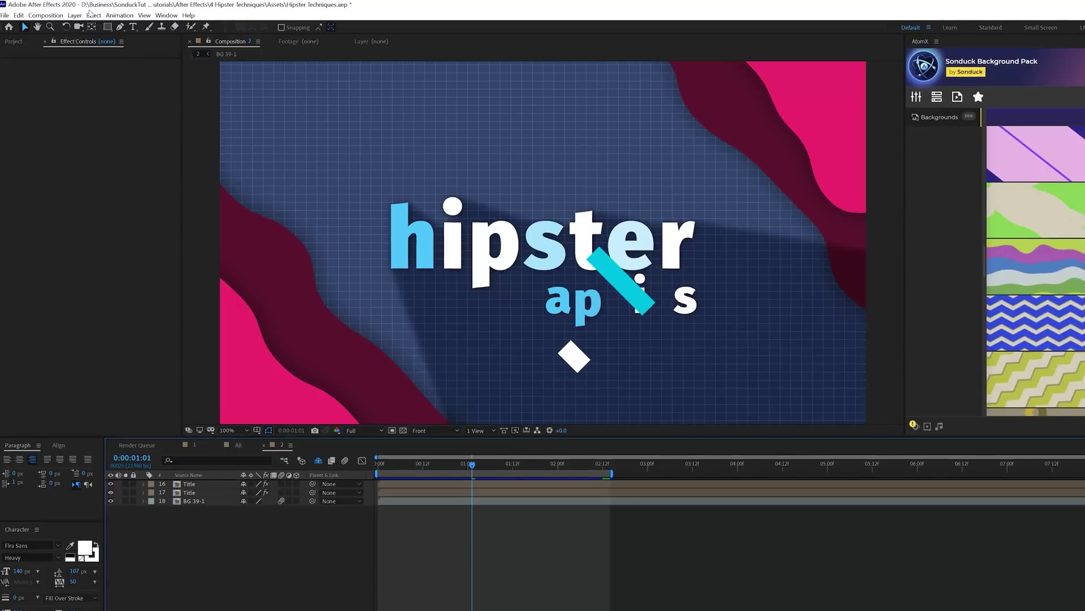
{"action": "left_click", "coordinate": [73, 15]}
{"action": "mouse_move", "coordinate": [91, 26]}
{"action": "left_click", "coordinate": [241, 37]}
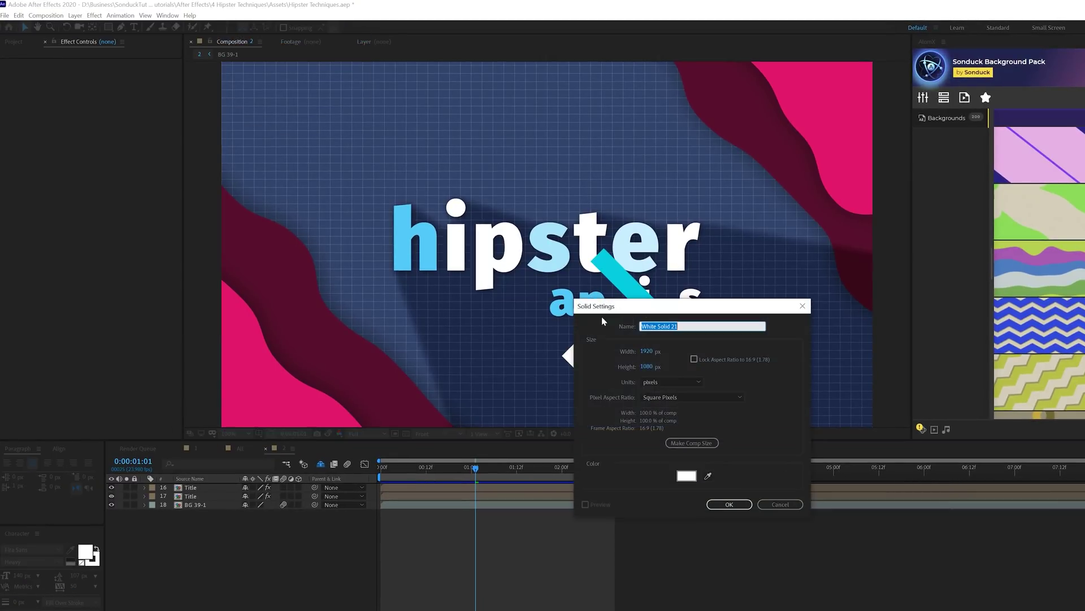
{"action": "type", "text": "Dots 1"}
{"action": "key", "text": "Return"}
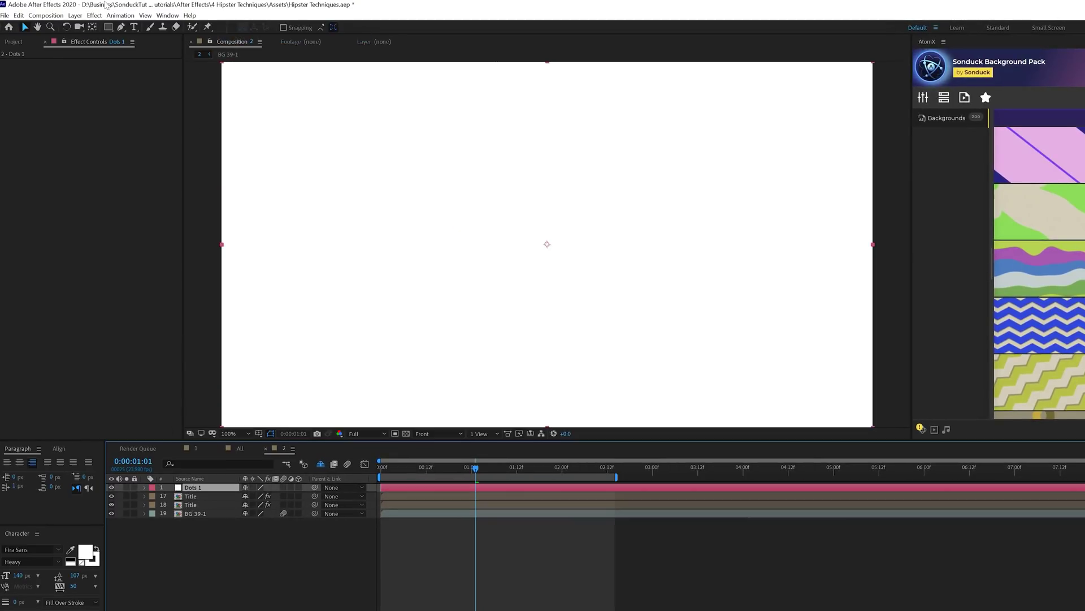
Apply CC Star Burst to Dots 1 with Scatter 0, Speed 0 and Size 40.
{"action": "left_click", "coordinate": [101, 19]}
{"action": "mouse_move", "coordinate": [224, 283]}
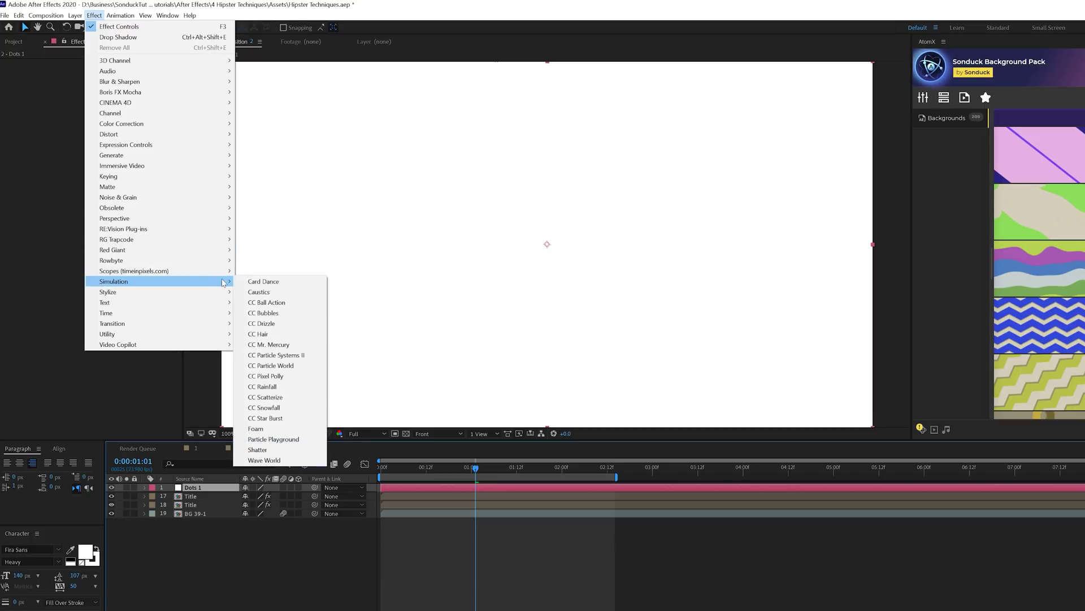
{"action": "left_click", "coordinate": [273, 418]}
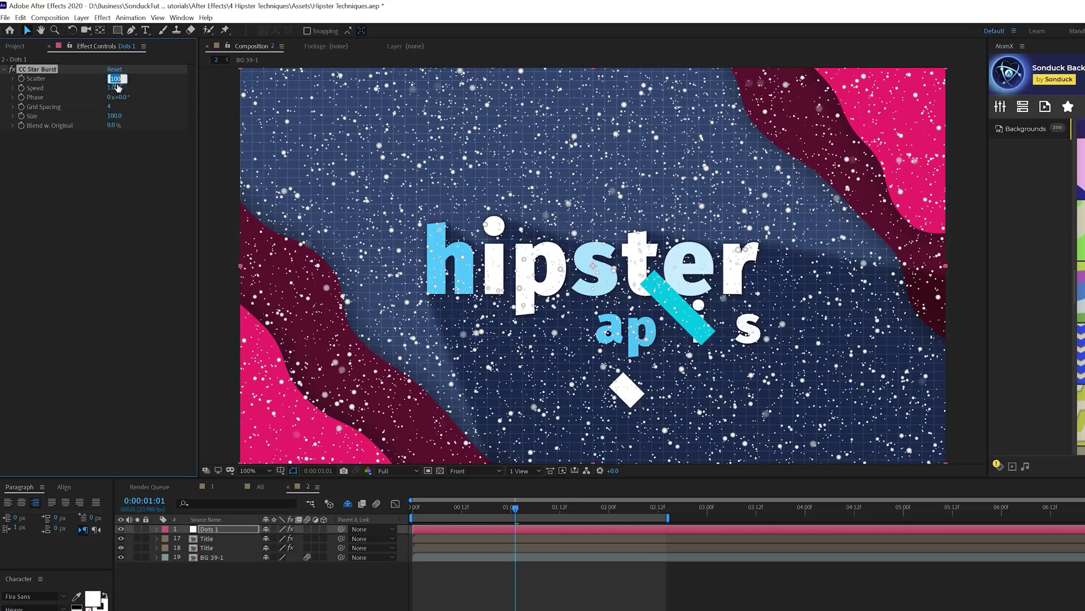
{"action": "type", "text": "0"}
{"action": "left_click", "coordinate": [103, 181]}
{"action": "type", "text": "0"}
{"action": "left_click", "coordinate": [102, 156]}
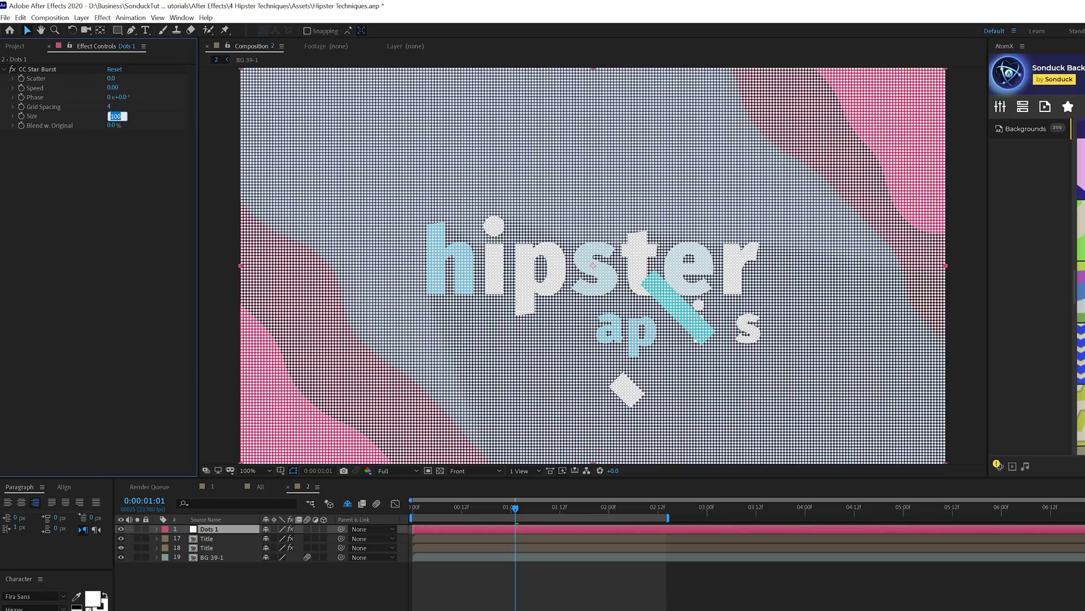
{"action": "left_click", "coordinate": [112, 241]}
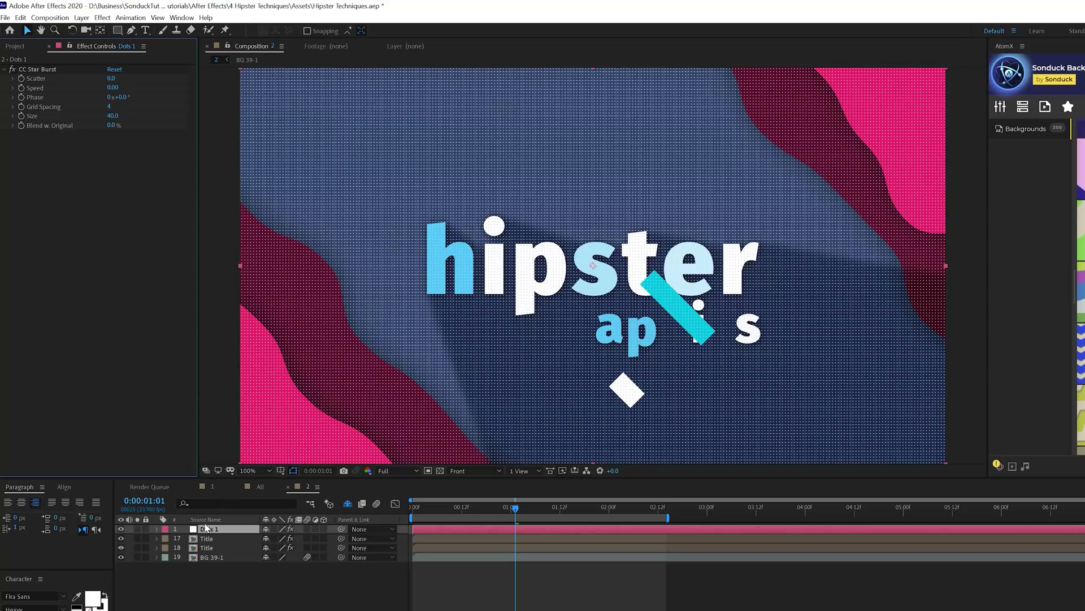
{"action": "left_click", "coordinate": [81, 17]}
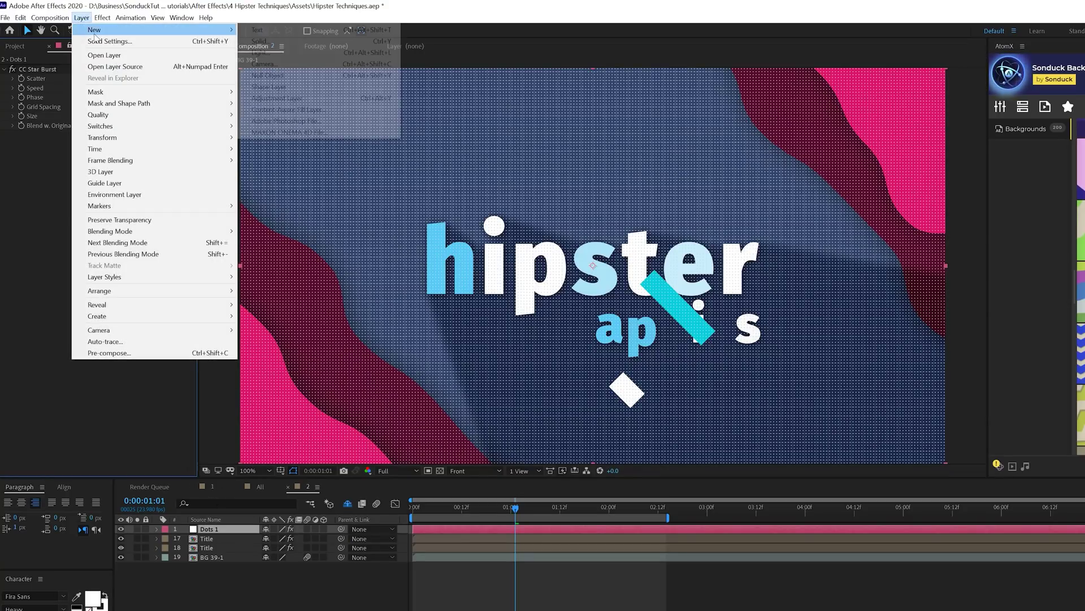
Resize the Dots 1 solid to 580 × 320 px in Solid Settings.
{"action": "left_click", "coordinate": [201, 49]}
{"action": "left_click_drag", "start_coordinate": [81, 59], "coordinate": [66, 77]}
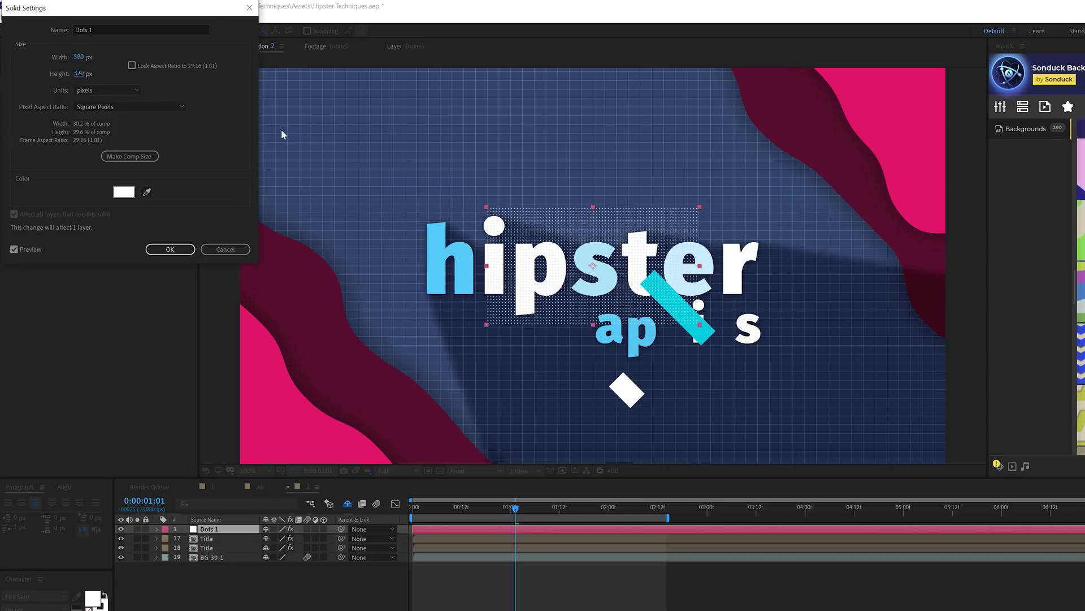
{"action": "left_click", "coordinate": [171, 249]}
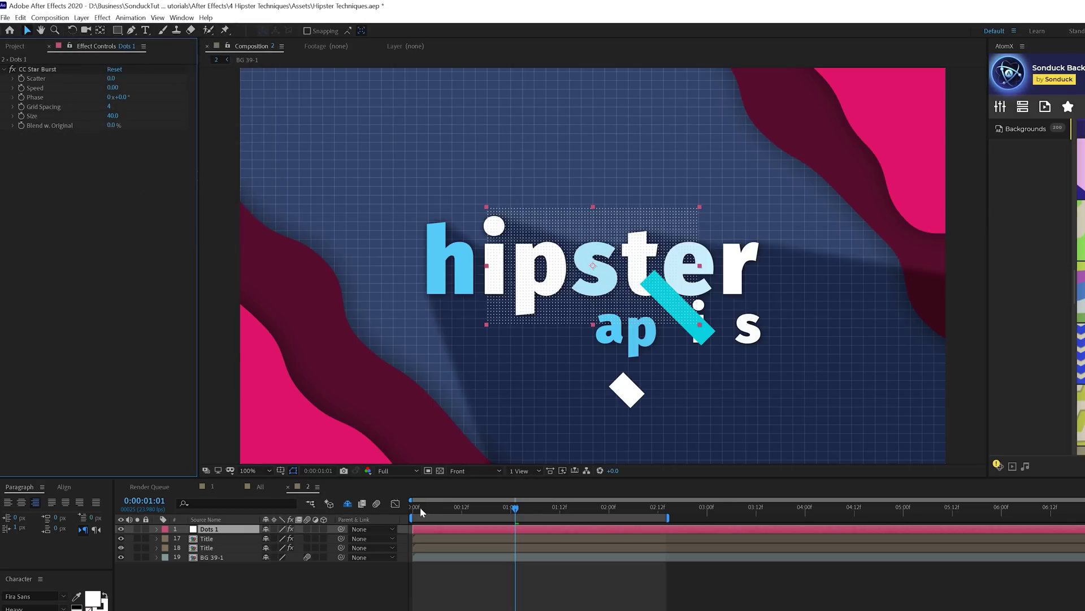
{"action": "left_click", "coordinate": [414, 509]}
{"action": "left_click_drag", "start_coordinate": [415, 510], "coordinate": [422, 511]}
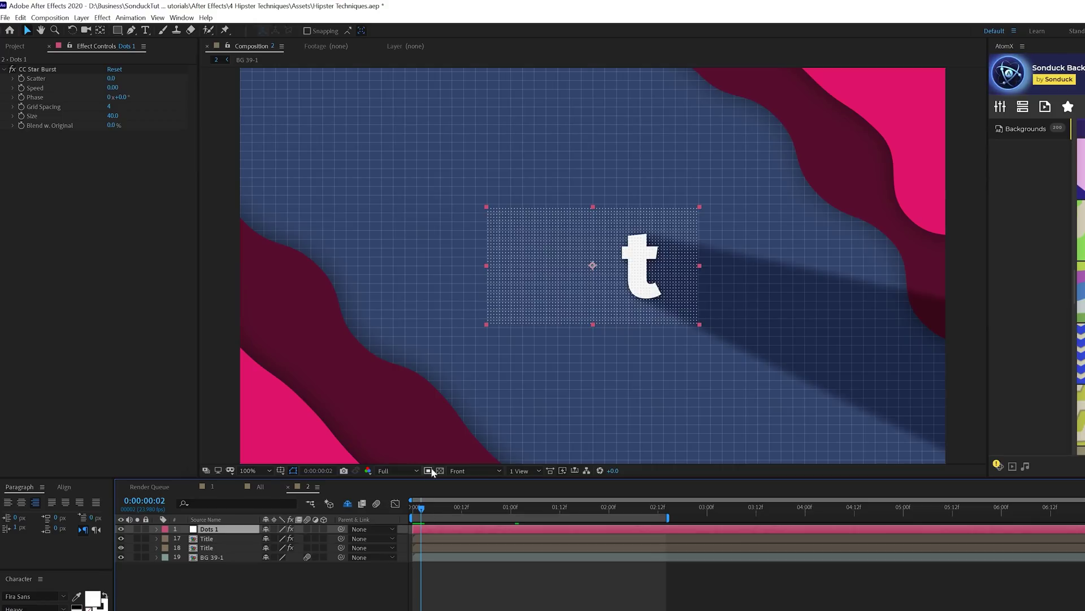
Split Dots 1 at the current frame, moving the earlier piece lower left and the later piece upper right.
{"action": "left_click", "coordinate": [21, 17]}
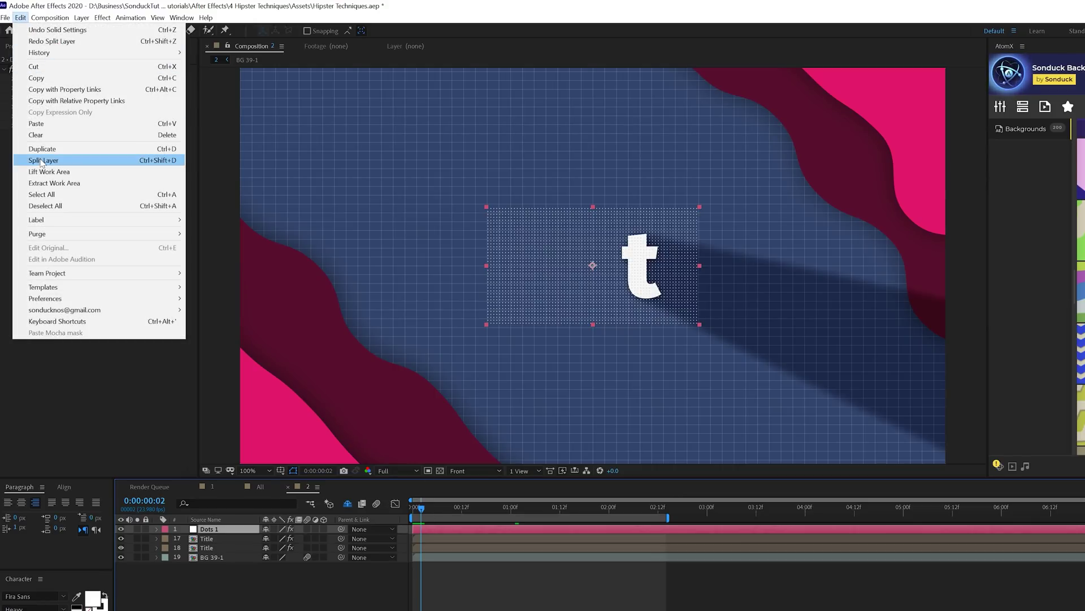
{"action": "left_click", "coordinate": [44, 160]}
{"action": "left_click", "coordinate": [415, 511]}
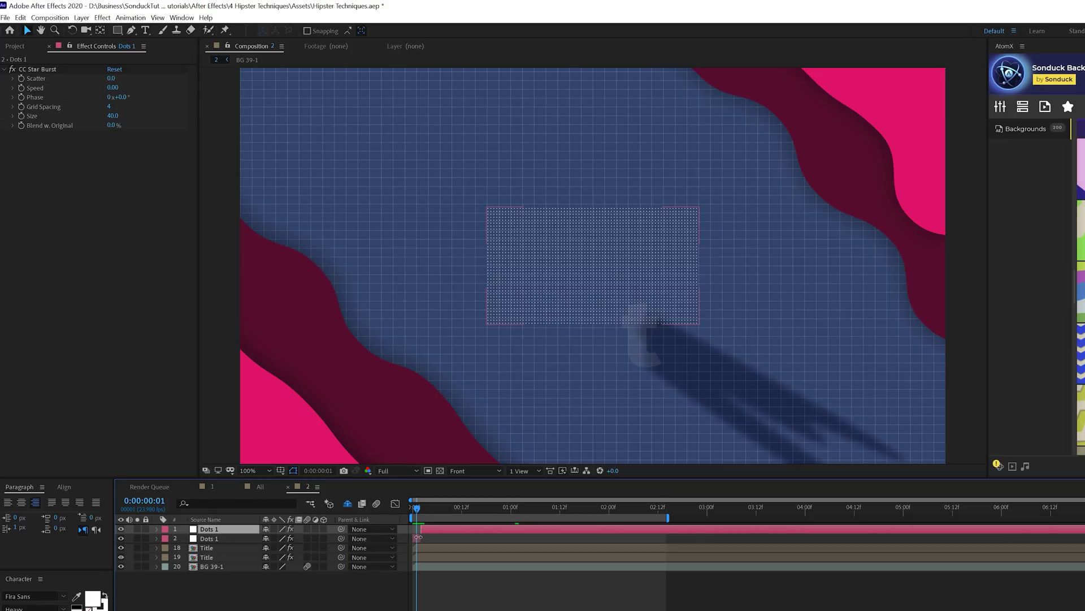
{"action": "left_click", "coordinate": [416, 538]}
{"action": "left_click_drag", "start_coordinate": [591, 263], "coordinate": [444, 365]}
{"action": "left_click_drag", "start_coordinate": [416, 510], "coordinate": [424, 510]}
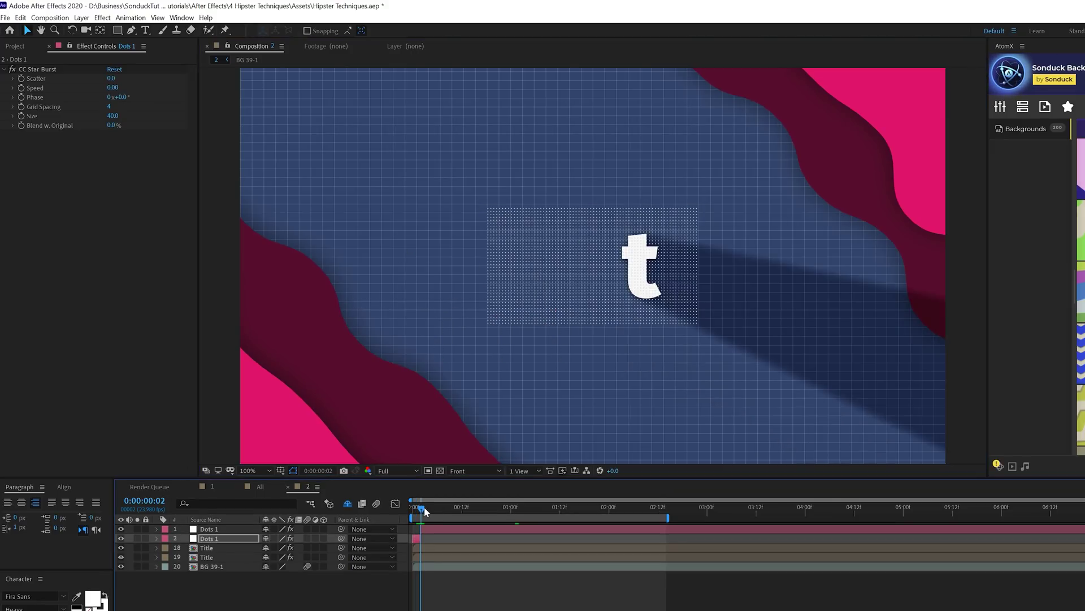
{"action": "left_click", "coordinate": [434, 529]}
{"action": "left_click_drag", "start_coordinate": [594, 272], "coordinate": [715, 212]}
At frame 4, duplicate into a resized new Dots 2 solid placed at the lower right.
{"action": "left_click_drag", "start_coordinate": [423, 507], "coordinate": [429, 509]}
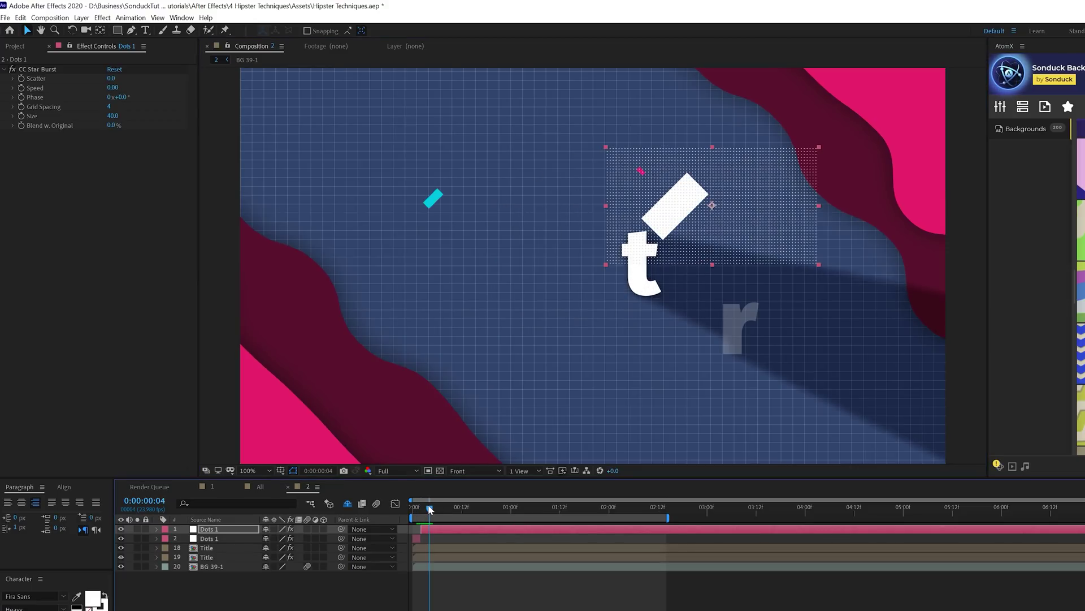
{"action": "key", "text": "ctrl+d"}
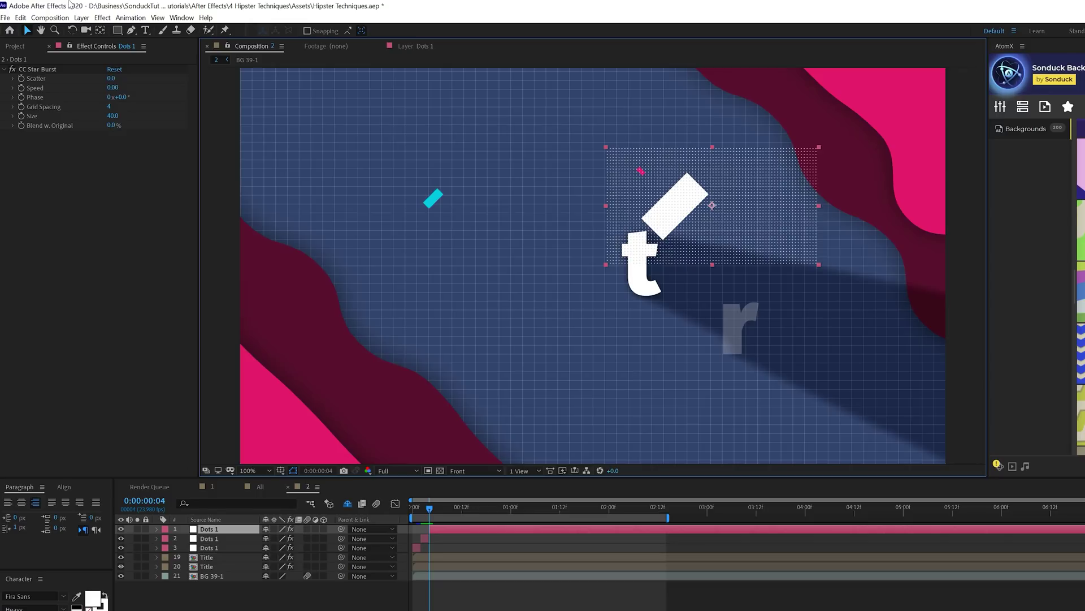
{"action": "left_click", "coordinate": [83, 17]}
{"action": "left_click", "coordinate": [93, 41]}
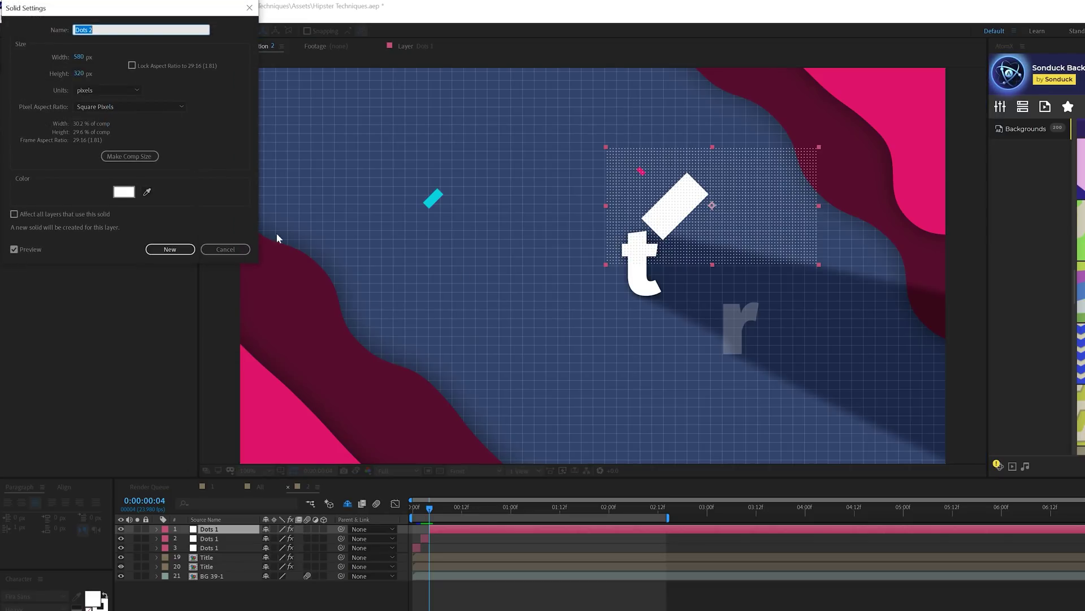
{"action": "left_click_drag", "start_coordinate": [78, 74], "coordinate": [0, 55]}
{"action": "left_click", "coordinate": [161, 246]}
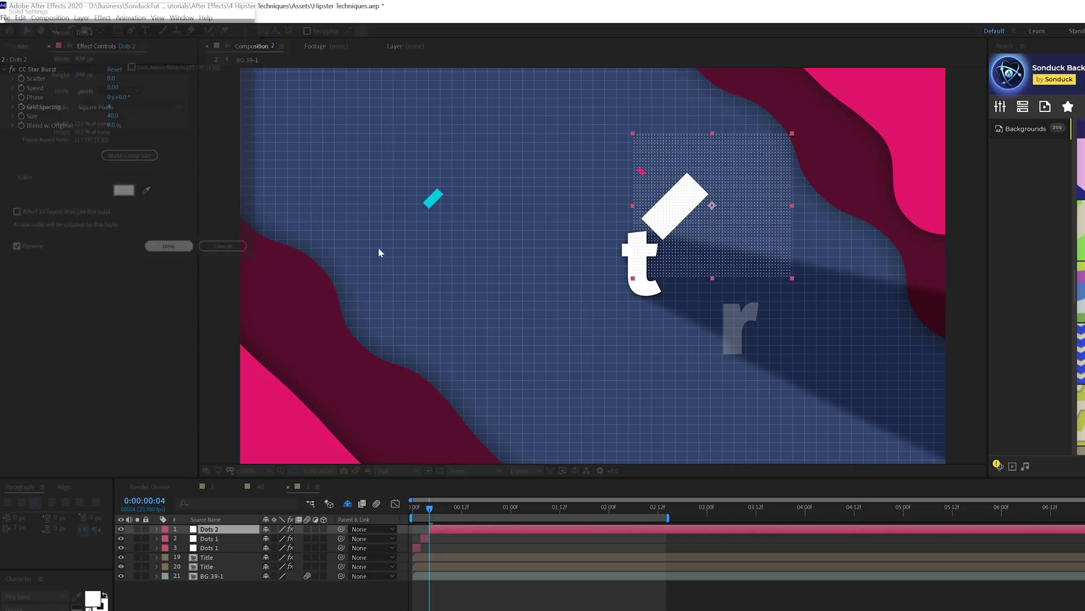
{"action": "left_click_drag", "start_coordinate": [713, 206], "coordinate": [805, 365]}
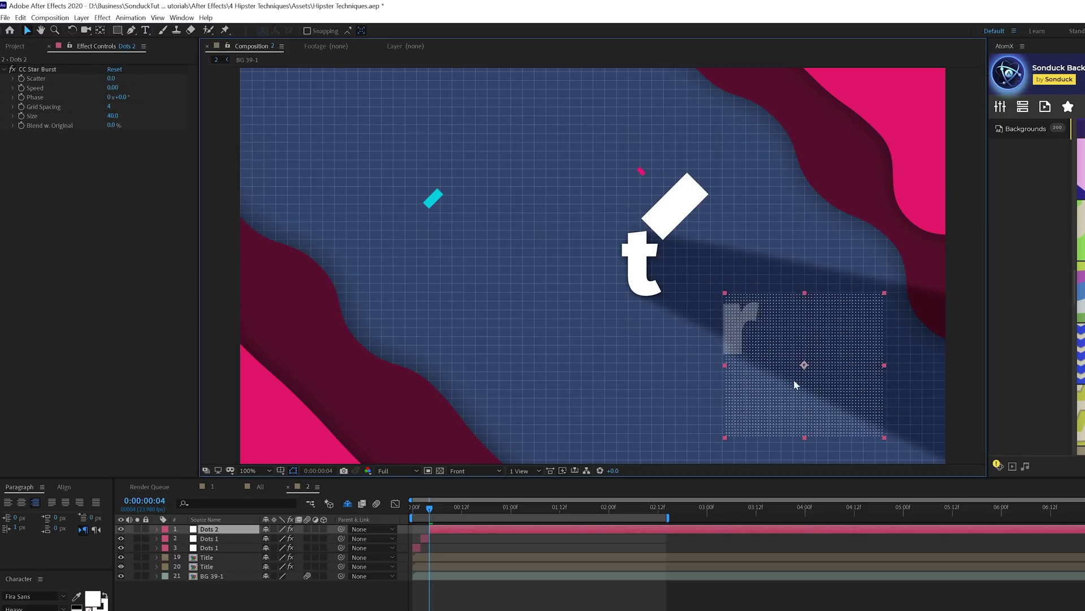
At frame 6, duplicate Dots 2 and move the copy to the upper left.
{"action": "left_click_drag", "start_coordinate": [429, 512], "coordinate": [438, 511]}
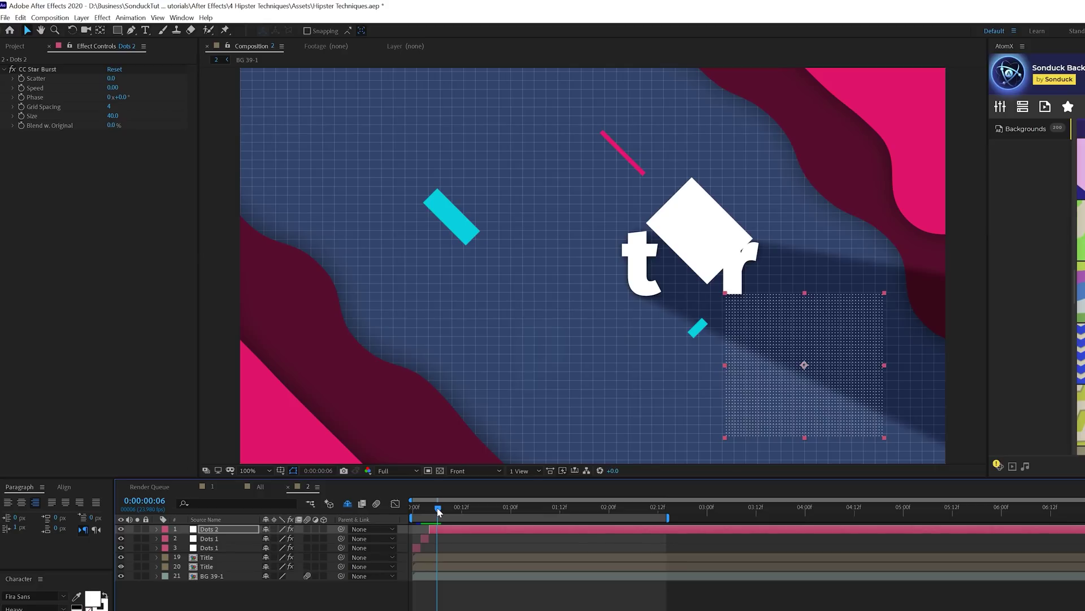
{"action": "key", "text": "ctrl+d"}
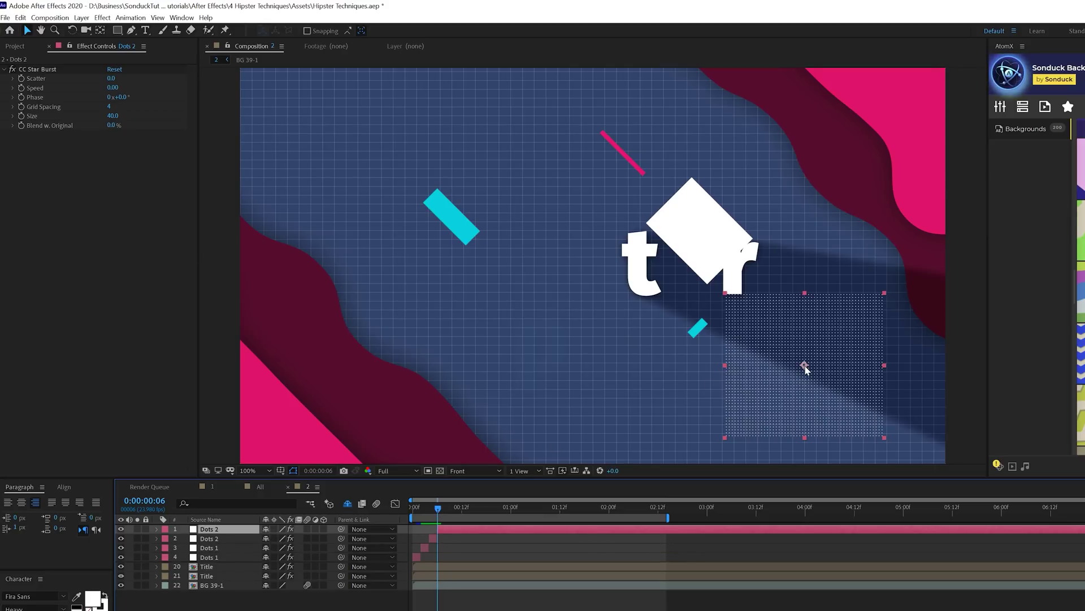
{"action": "left_click_drag", "start_coordinate": [805, 368], "coordinate": [365, 175]}
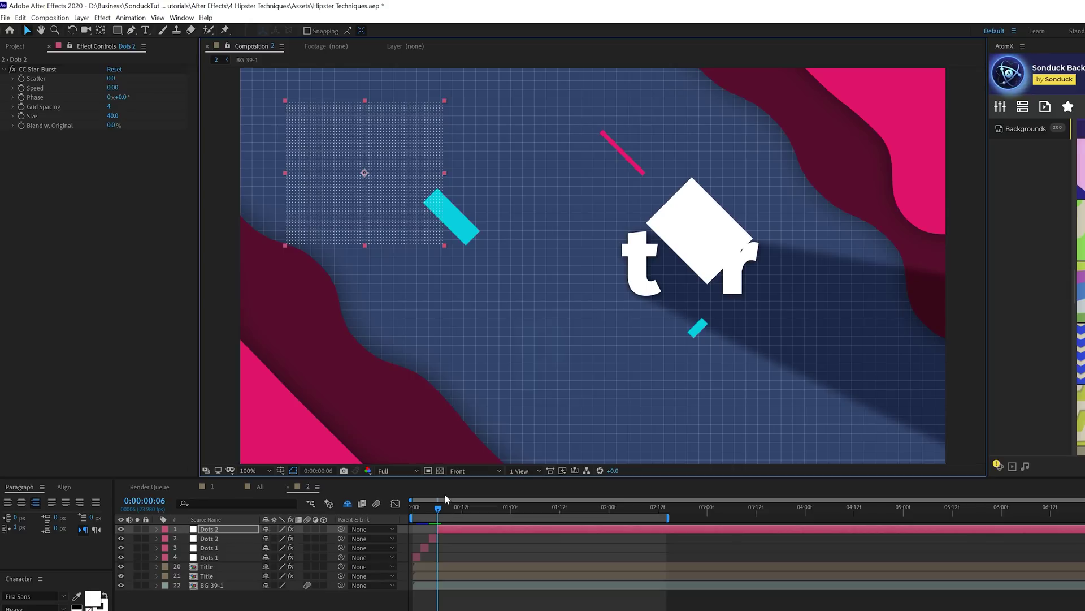
{"action": "left_click_drag", "start_coordinate": [451, 515], "coordinate": [452, 514]}
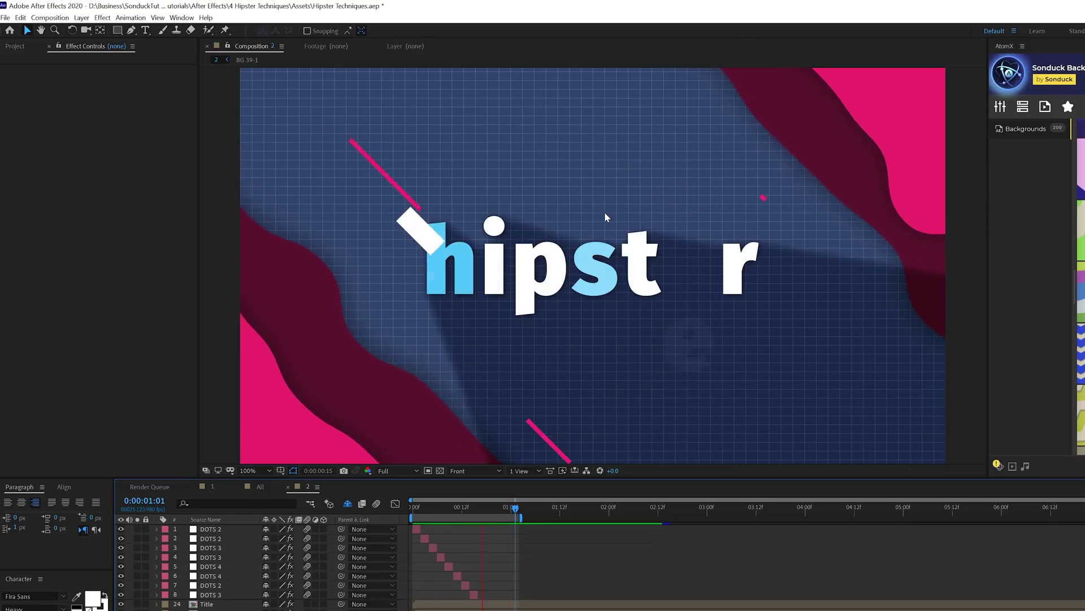
Place DOTS layers 1–8 beneath the title layers, just above BG 39-1, and preview the animation.
{"action": "left_click", "coordinate": [210, 595]}
{"action": "left_click", "coordinate": [208, 532], "text": "shift"}
{"action": "left_click_drag", "start_coordinate": [207, 532], "coordinate": [239, 535]}
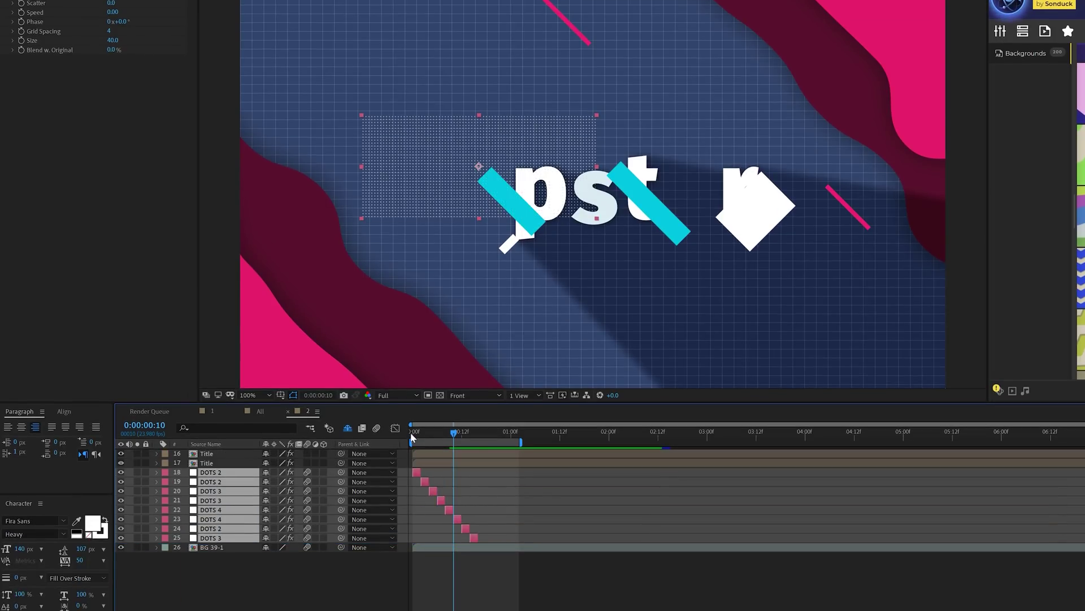
{"action": "left_click", "coordinate": [411, 433]}
{"action": "key", "text": "space"}
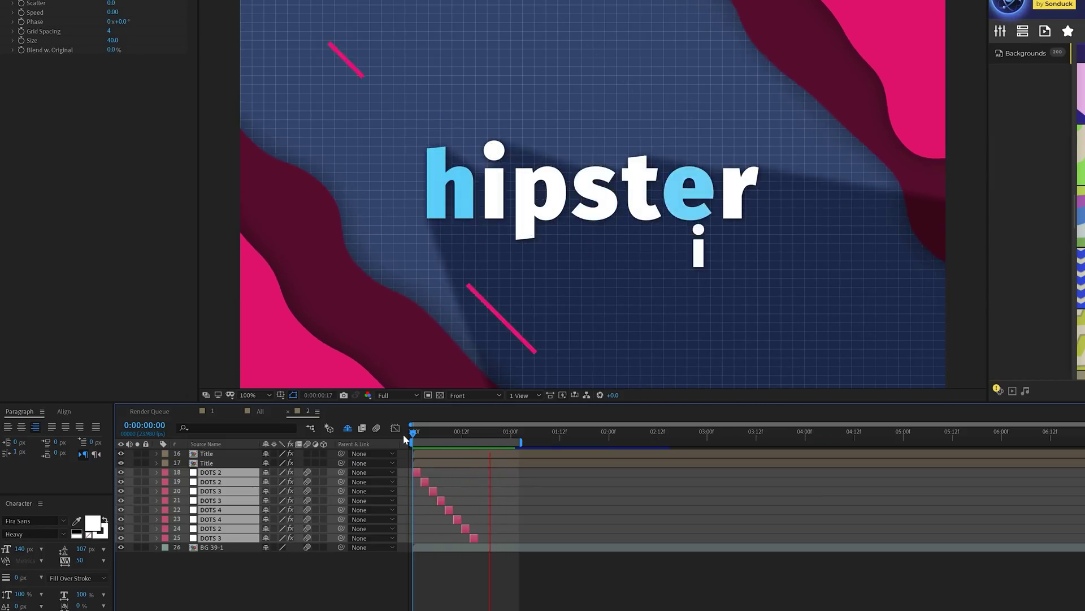
{"action": "key", "text": "space"}
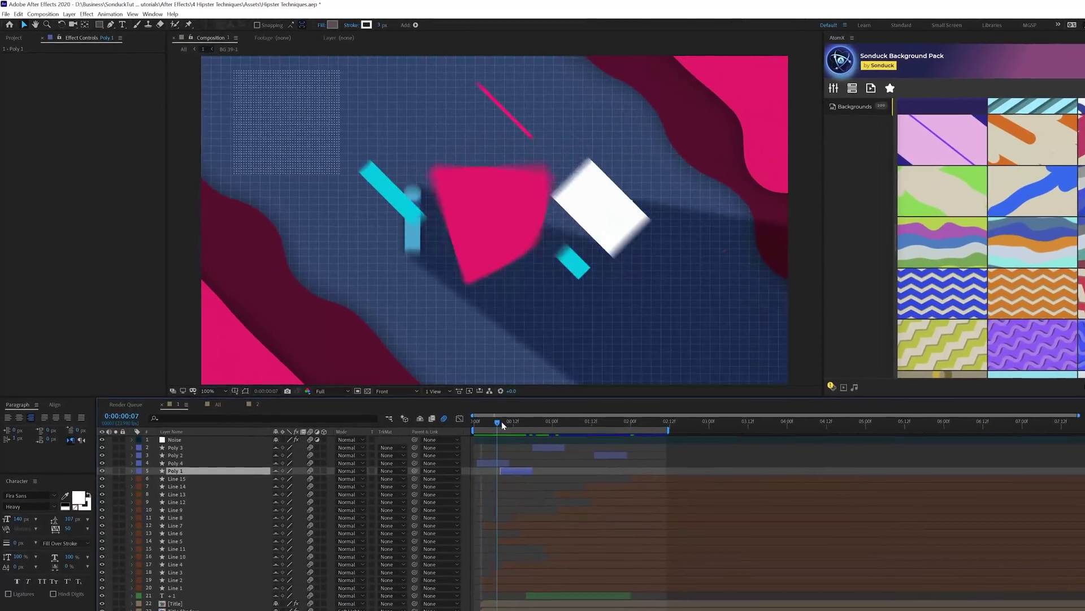
{"action": "left_click_drag", "start_coordinate": [501, 421], "coordinate": [535, 424]}
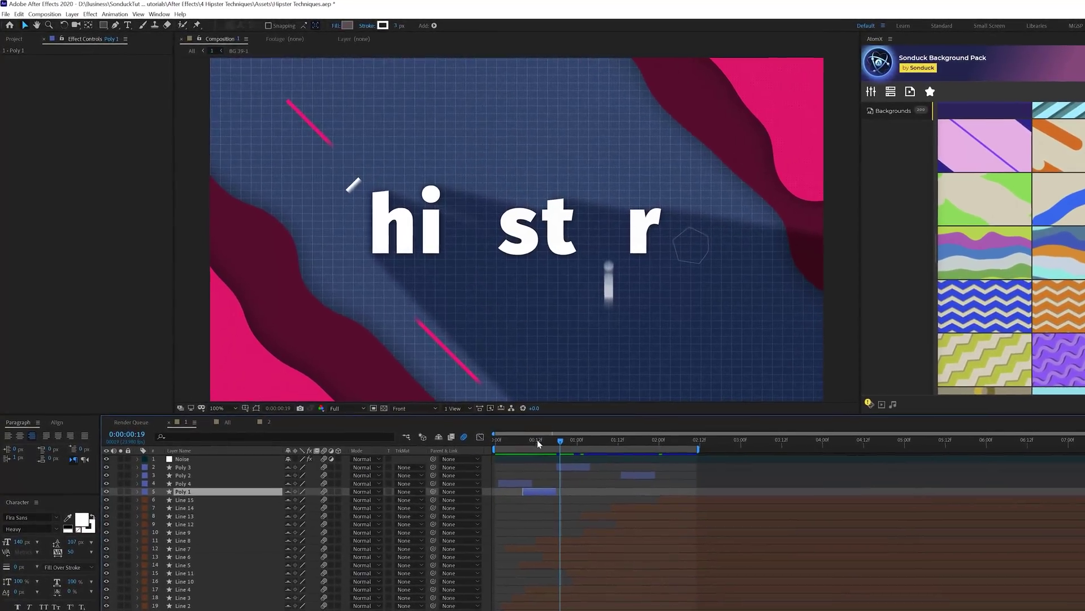
{"action": "left_click", "coordinate": [537, 439]}
{"action": "left_click", "coordinate": [266, 422]}
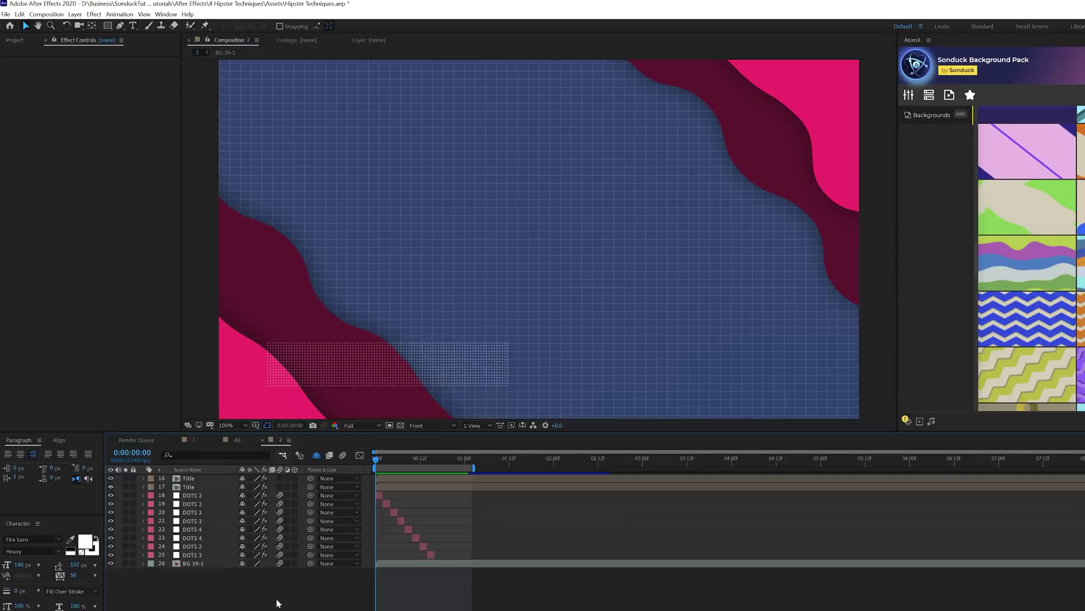
Draw a magenta pentagon with the Polygon tool and centre it in the composition.
{"action": "left_click_drag", "start_coordinate": [107, 25], "coordinate": [149, 61]}
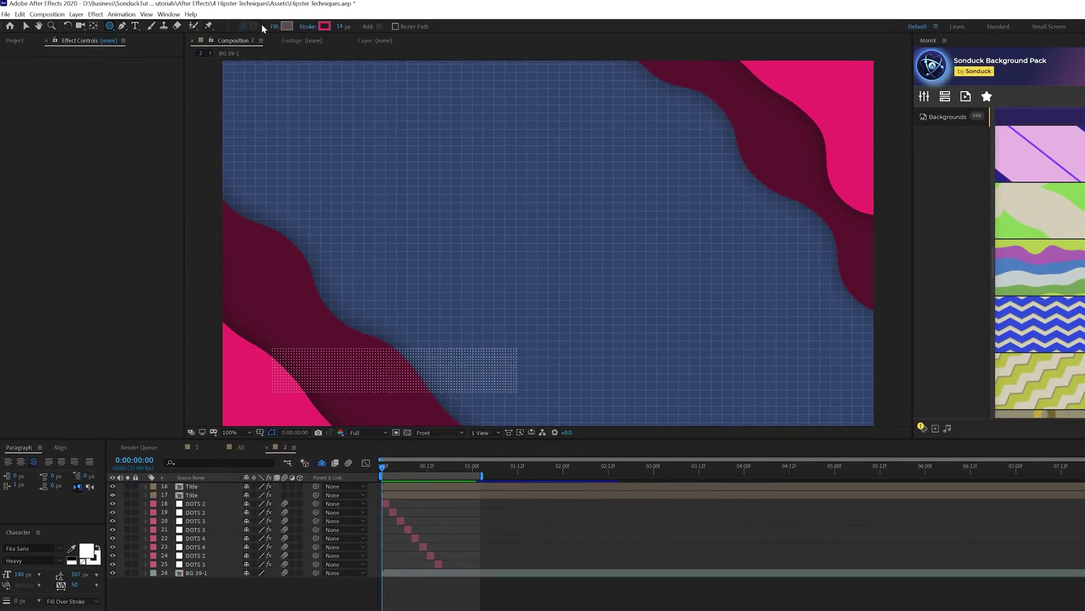
{"action": "mouse_move", "coordinate": [507, 198]}
{"action": "left_mouse_down"}
{"action": "mouse_move", "coordinate": [571, 290]}
{"action": "mouse_move", "coordinate": [564, 279]}
{"action": "left_mouse_up"}
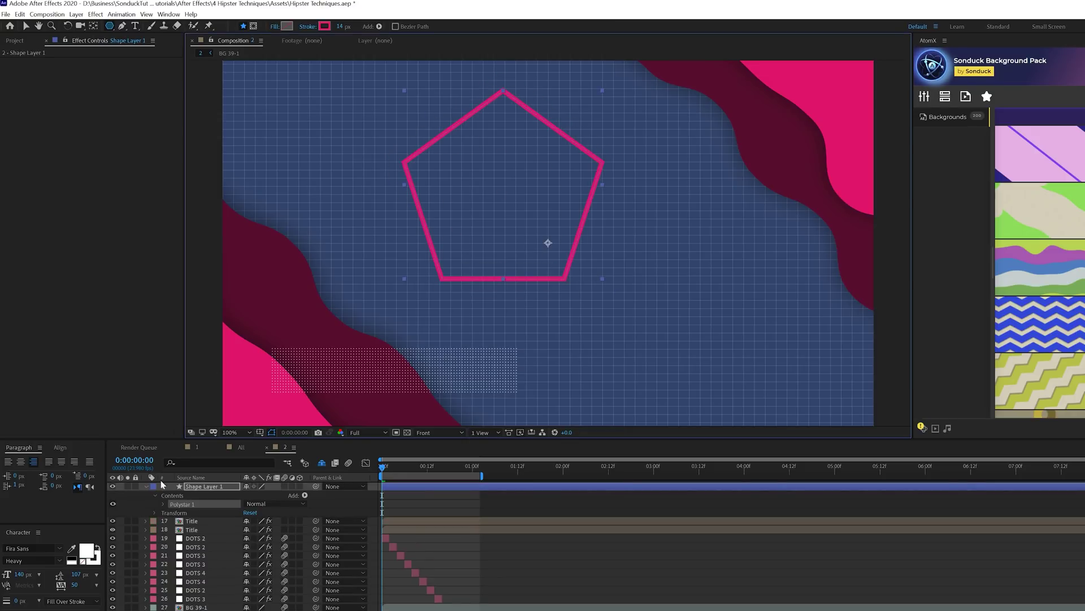
{"action": "left_click", "coordinate": [59, 448]}
{"action": "left_click", "coordinate": [27, 472]}
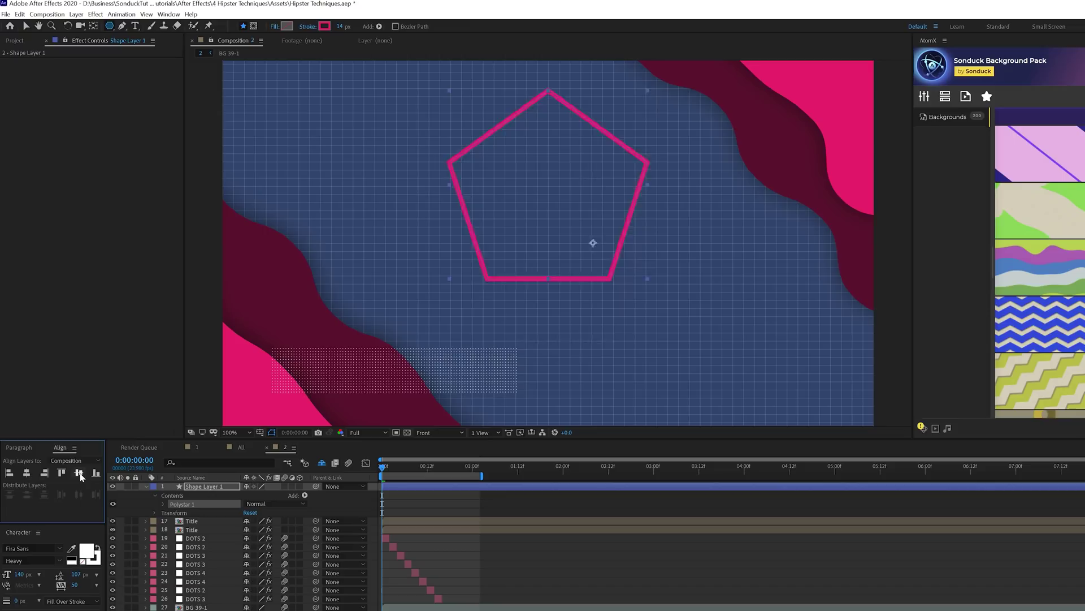
{"action": "left_click", "coordinate": [79, 472]}
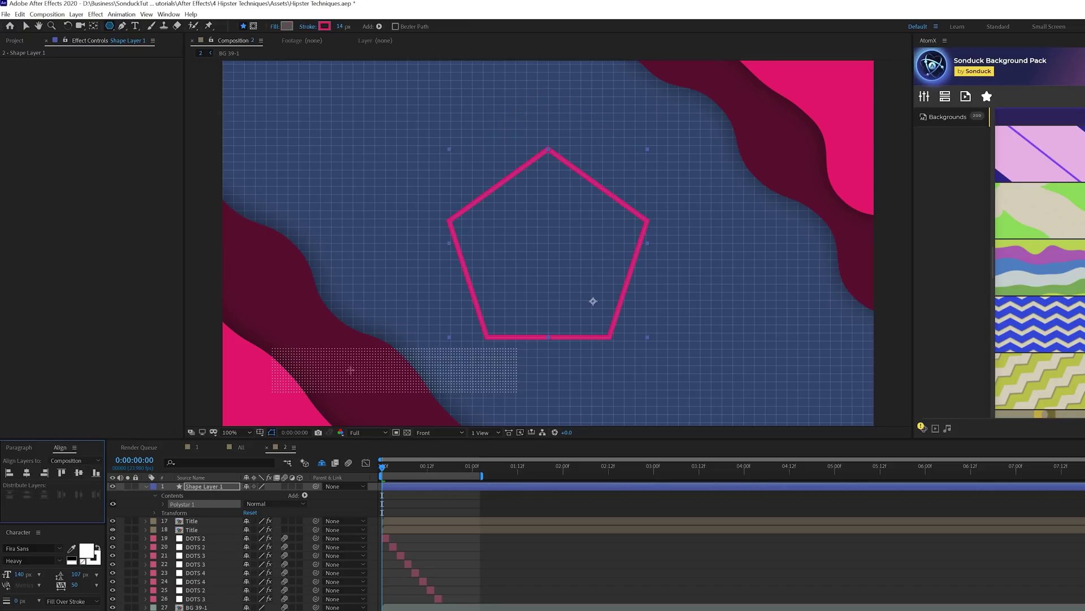
Set Polystar Path 1 Points to 6 and add a Points keyframe at frame 0.
{"action": "left_click", "coordinate": [215, 487]}
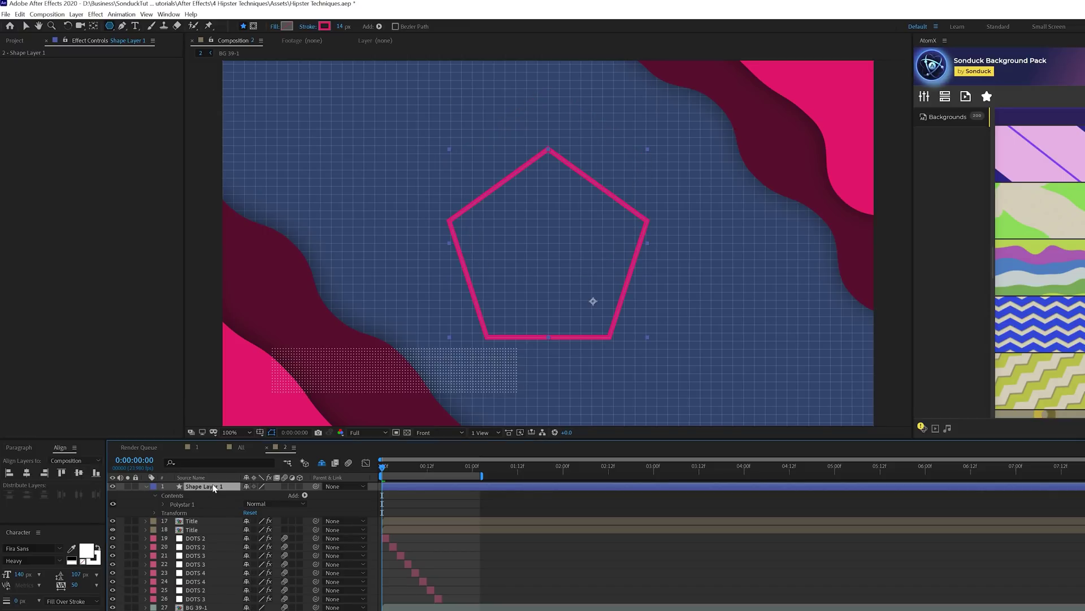
{"action": "left_click", "coordinate": [162, 503]}
{"action": "left_click", "coordinate": [173, 513]}
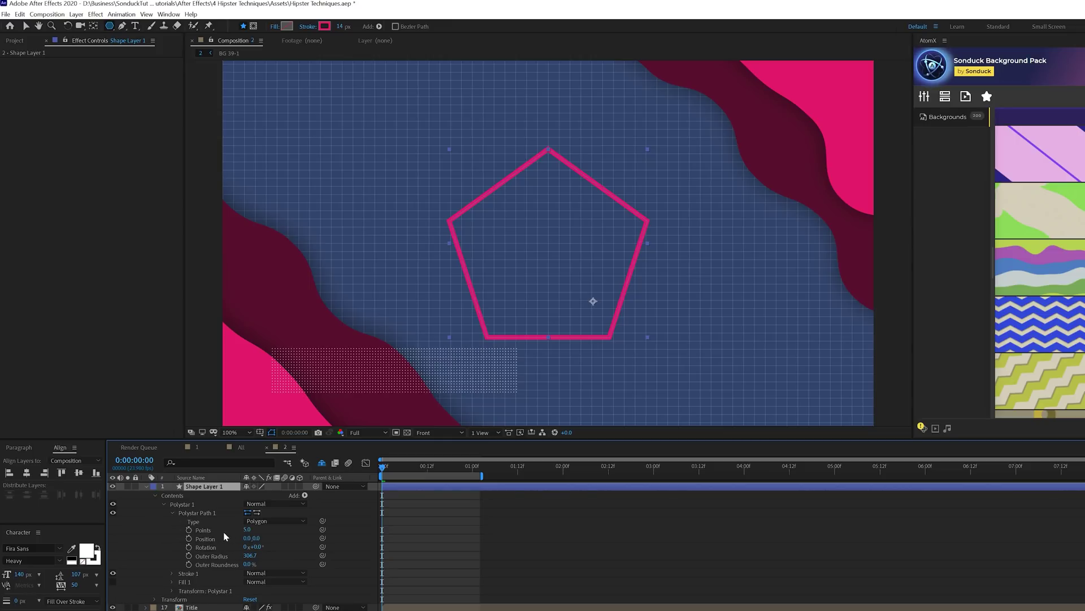
{"action": "left_click", "coordinate": [345, 528]}
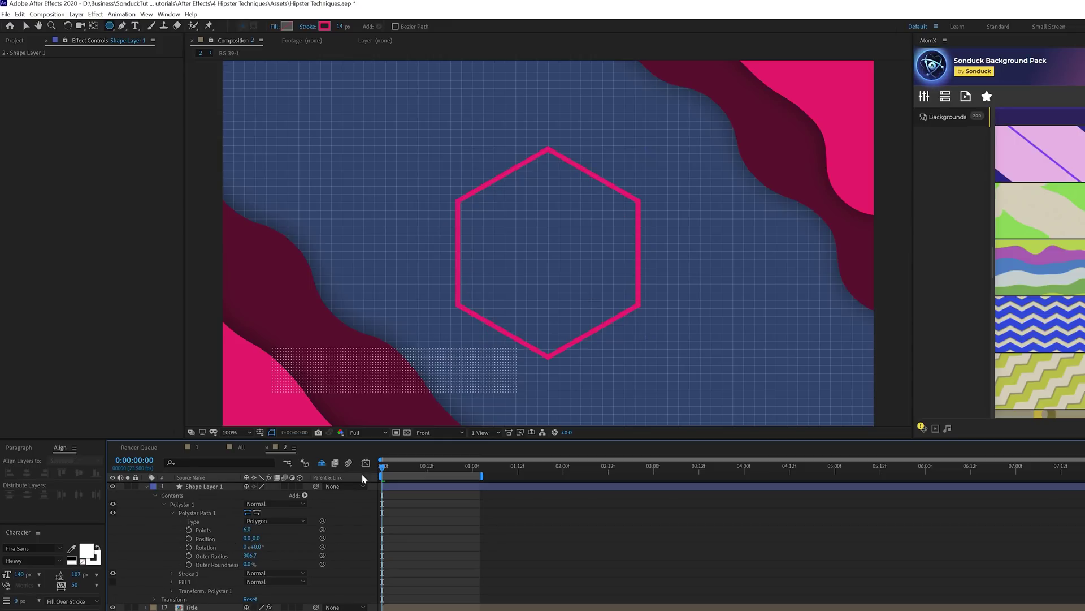
{"action": "left_click", "coordinate": [188, 531]}
{"action": "left_click", "coordinate": [395, 468]}
{"action": "left_click_drag", "start_coordinate": [396, 470], "coordinate": [411, 474]}
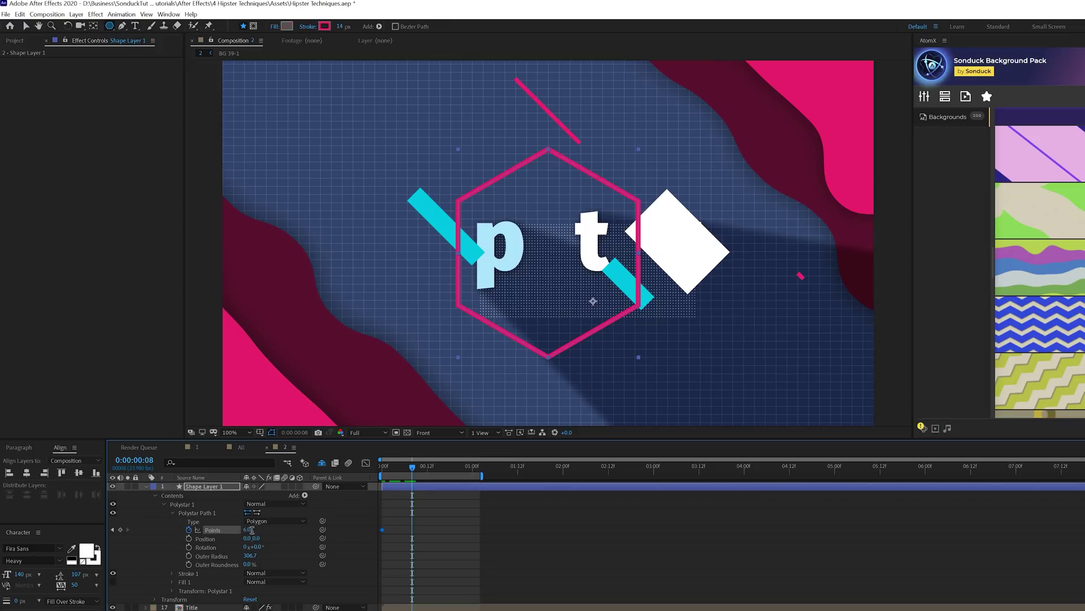
Set the polystar to 3 points at frame 8 and preview the hexagon-to-triangle morph.
{"action": "type", "text": "3"}
{"action": "key", "text": "Return"}
{"action": "left_click", "coordinate": [384, 466]}
{"action": "key", "text": "space"}
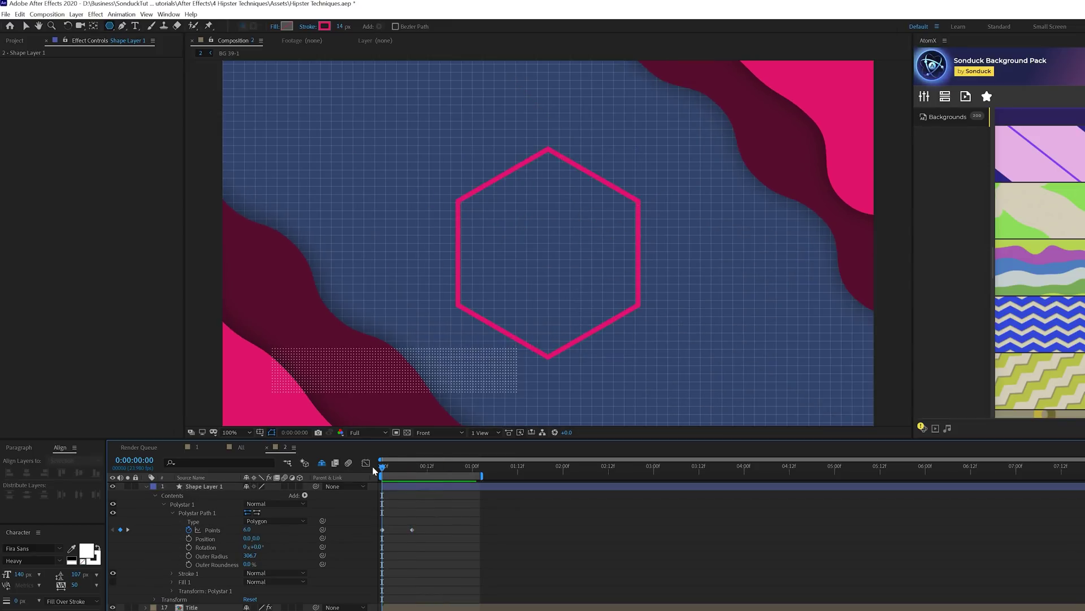
{"action": "left_click_drag", "start_coordinate": [412, 467], "coordinate": [419, 467]}
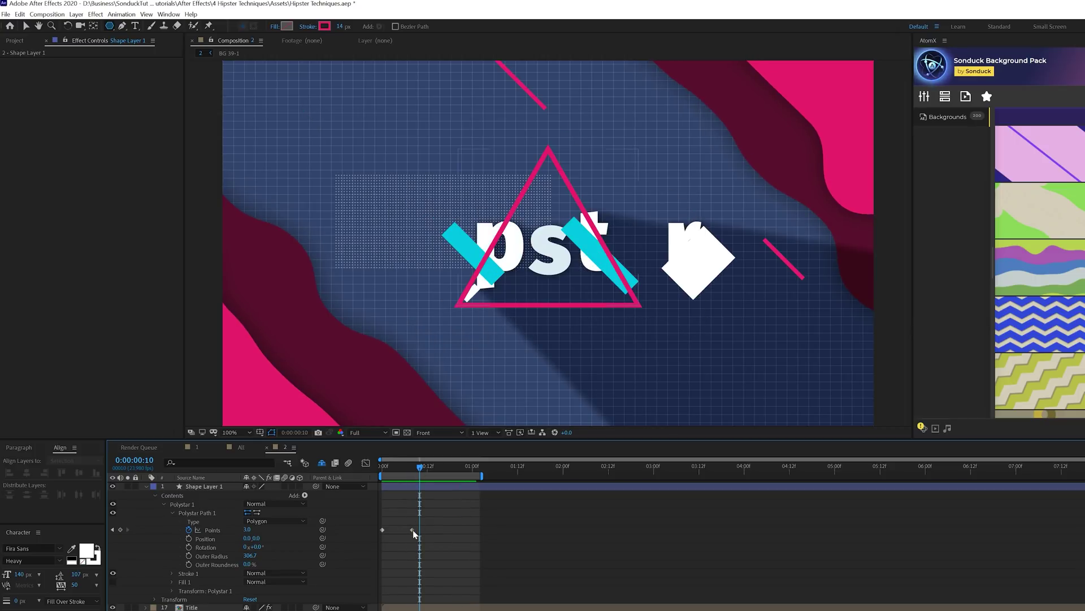
Rotate Shape Layer 1 by 90° so the triangle points right.
{"action": "left_click", "coordinate": [475, 487]}
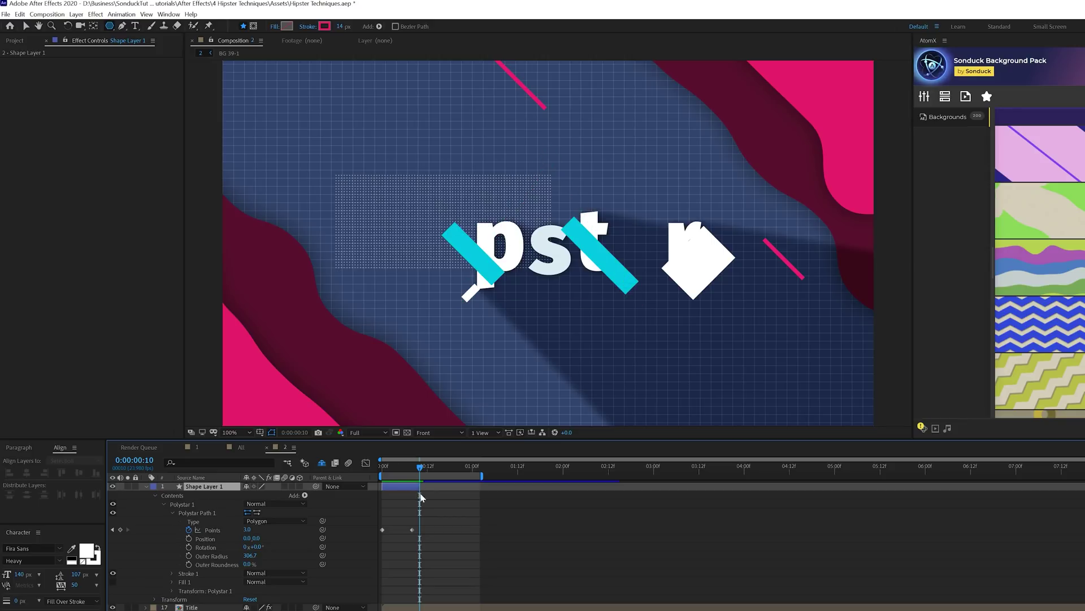
{"action": "left_click", "coordinate": [411, 467]}
{"action": "key", "text": "r"}
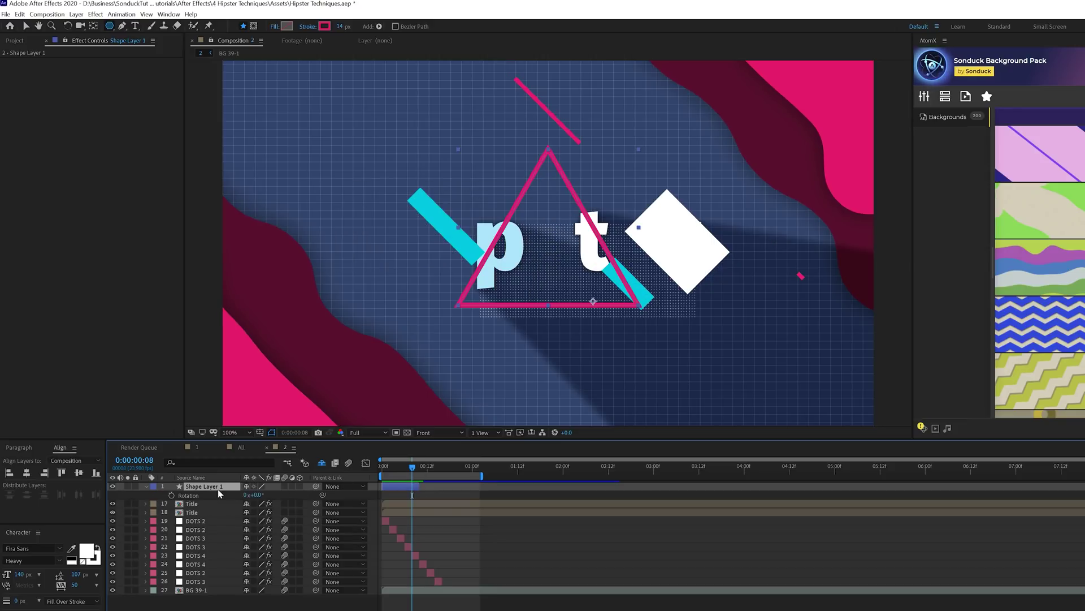
{"action": "type", "text": "90"}
{"action": "key", "text": "Return"}
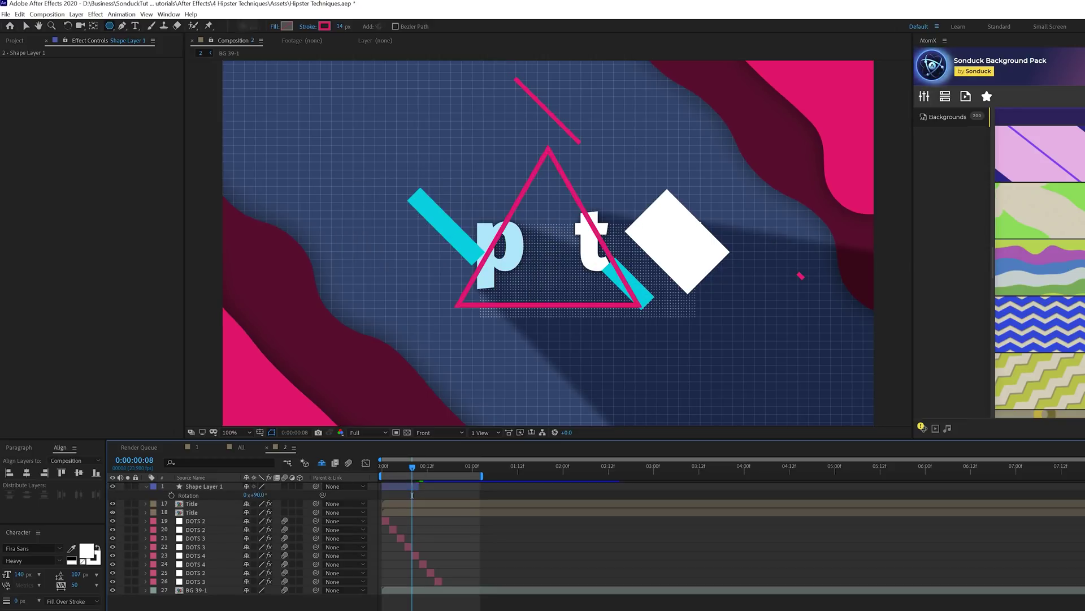
{"action": "key", "text": "v"}
Preview the animation, then expand Shape Layer 1's contents down to the polystar settings.
{"action": "key", "text": "space"}
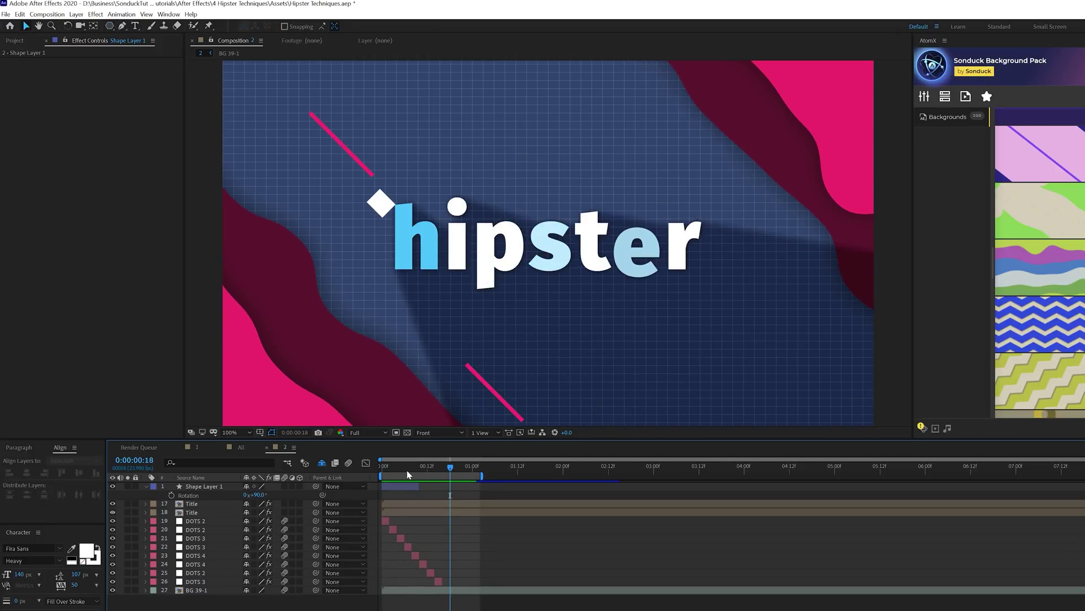
{"action": "left_click", "coordinate": [406, 467]}
{"action": "left_click_drag", "start_coordinate": [411, 466], "coordinate": [416, 466]}
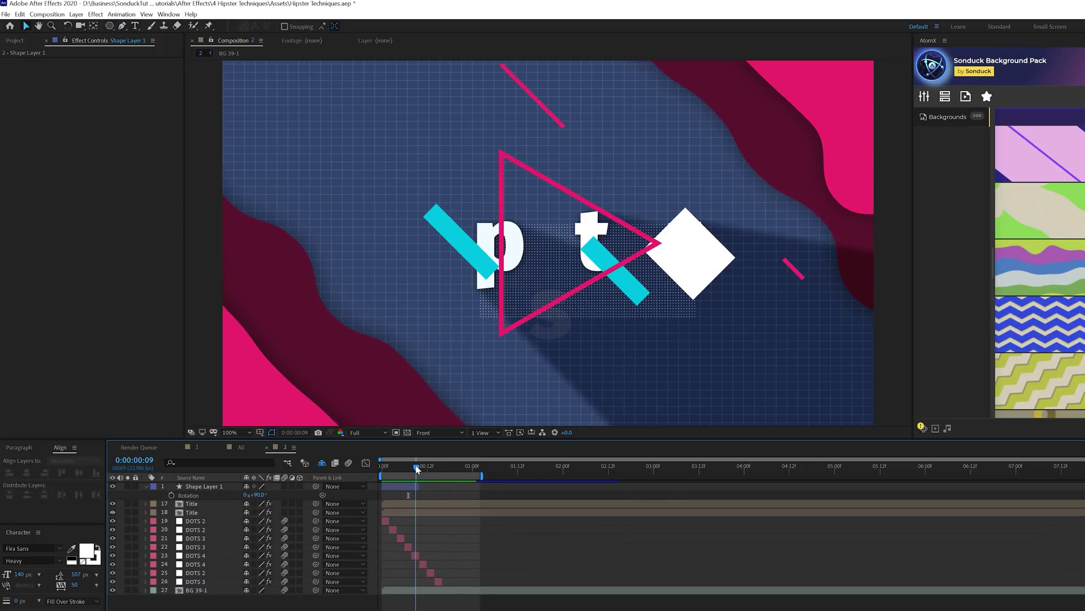
{"action": "left_click", "coordinate": [146, 487]}
{"action": "left_click", "coordinate": [146, 486]}
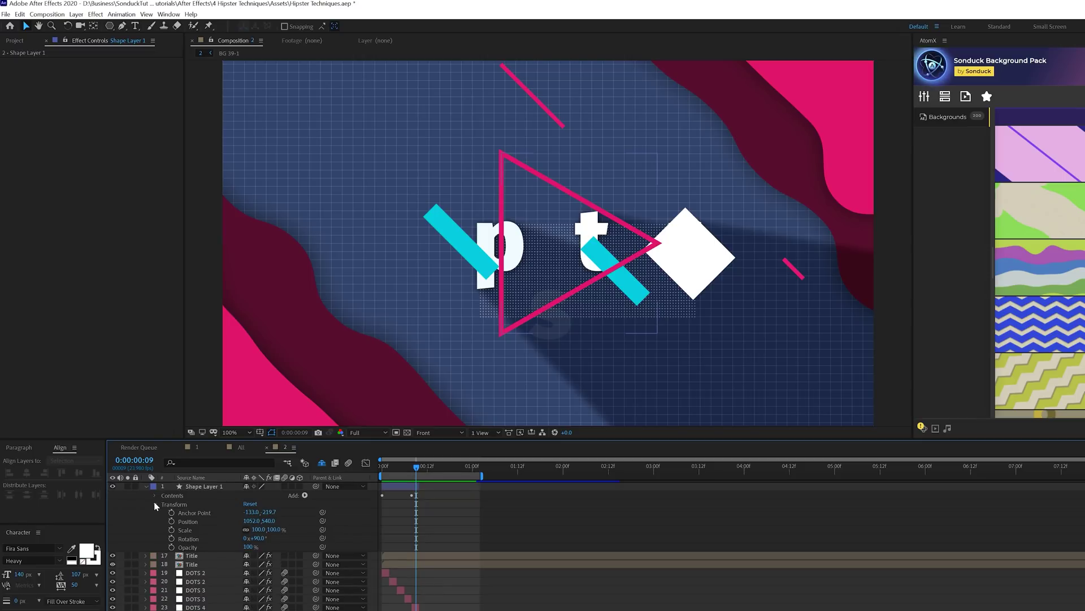
{"action": "left_click", "coordinate": [154, 502]}
{"action": "left_click", "coordinate": [156, 495]}
{"action": "left_click", "coordinate": [163, 504]}
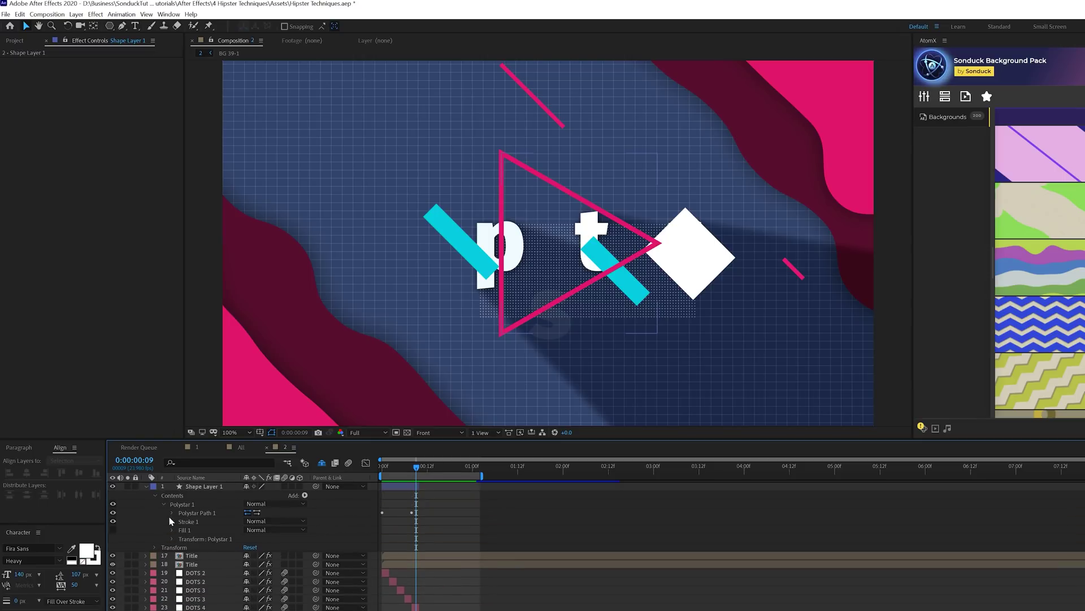
Add dashes to the triangle outline's Stroke 1 and set the dash length to 12.
{"action": "left_click", "coordinate": [171, 521]}
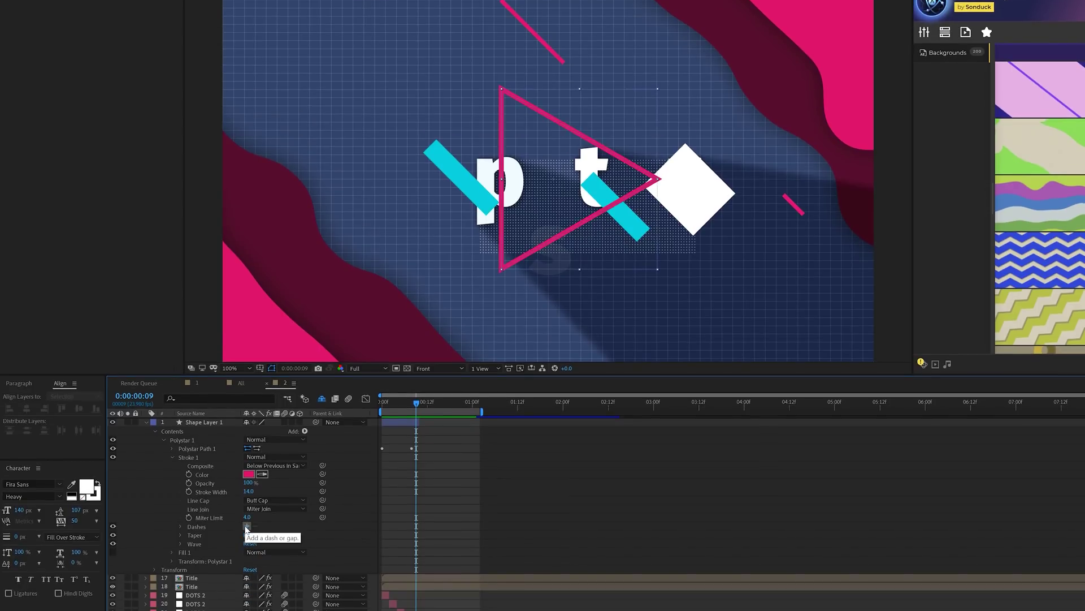
{"action": "left_click", "coordinate": [246, 527]}
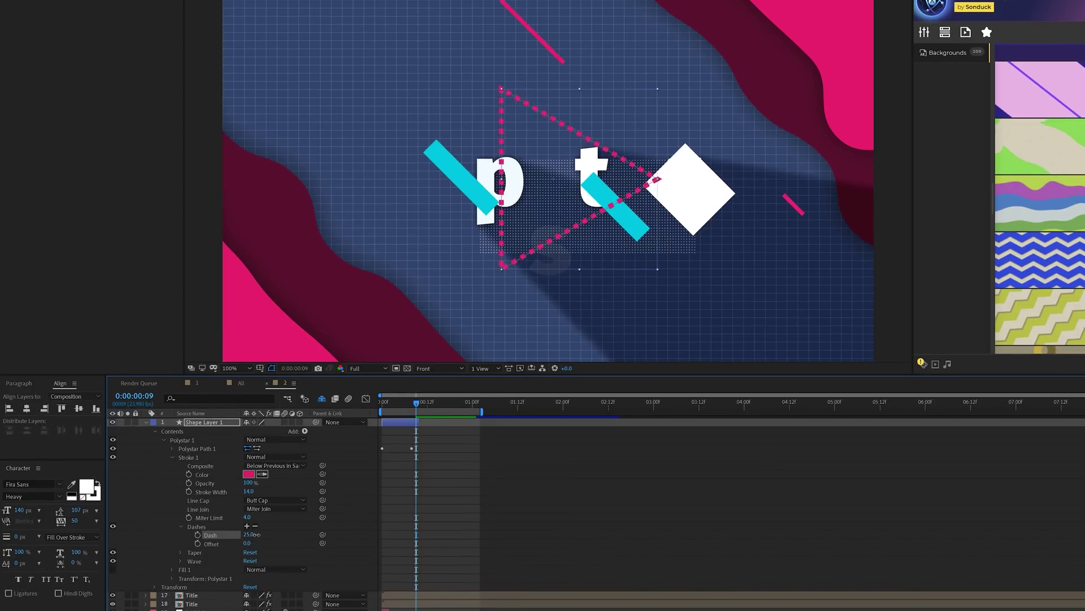
{"action": "left_click_drag", "start_coordinate": [239, 534], "coordinate": [249, 533]}
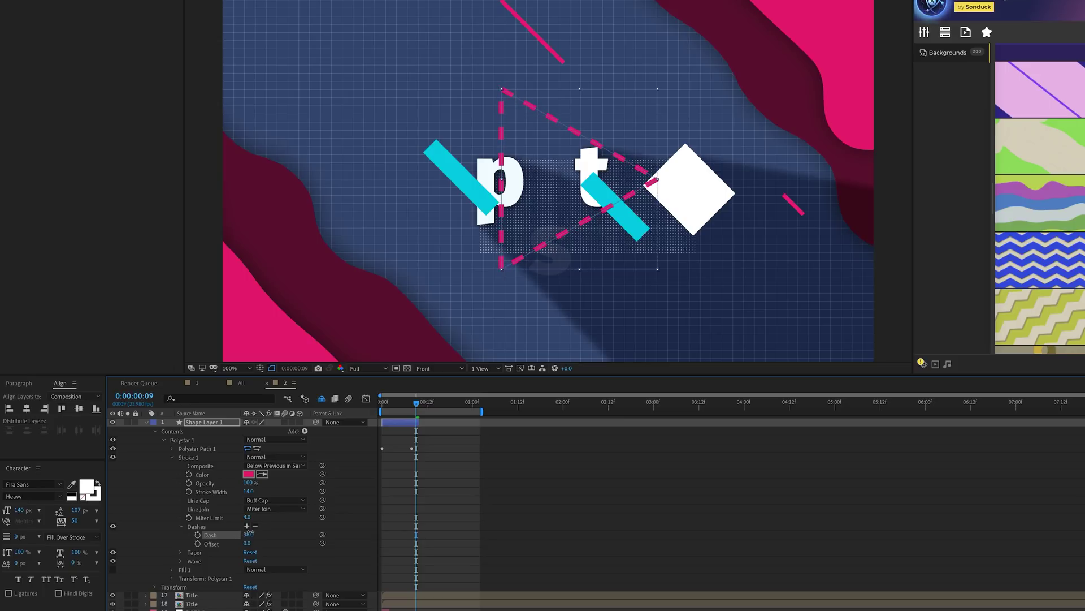
{"action": "key", "text": "Page_Up"}
{"action": "key", "text": "Page_Up"}
{"action": "key", "text": "Page_Up"}
{"action": "key", "text": "Page_Up"}
{"action": "left_click_drag", "start_coordinate": [246, 534], "coordinate": [243, 540]}
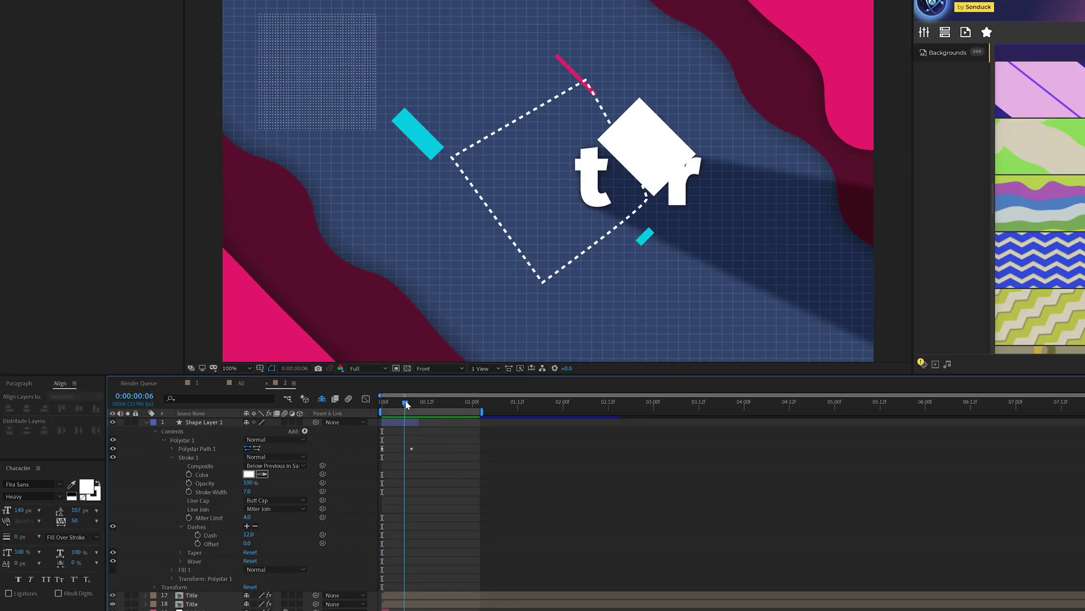
Return to frame 8, collapse the shape layer's properties and select Shape Layer 1.
{"action": "left_click_drag", "start_coordinate": [405, 401], "coordinate": [411, 400]}
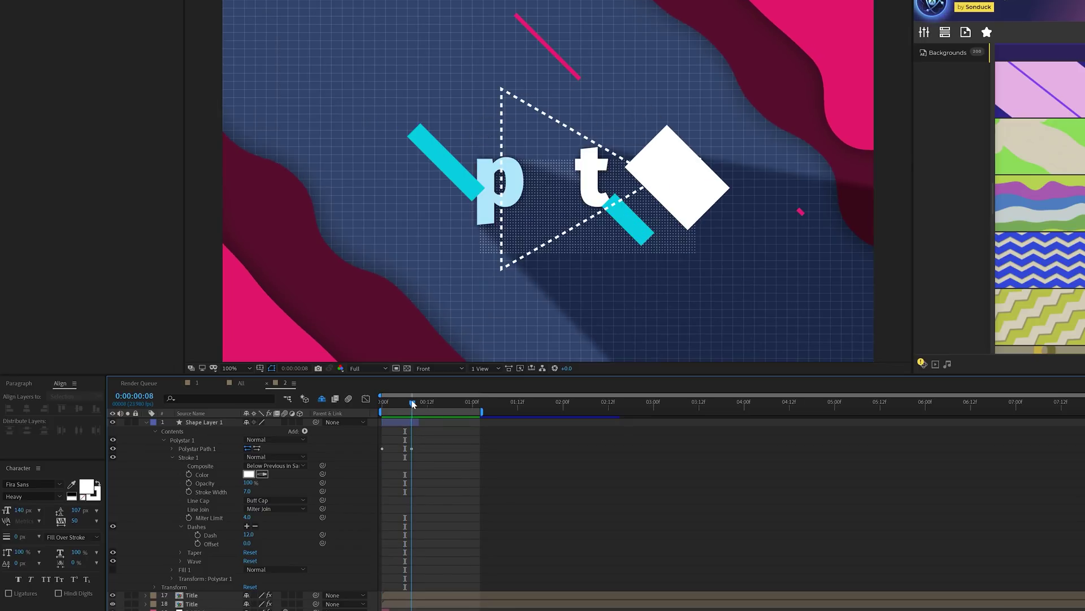
{"action": "left_click", "coordinate": [146, 422]}
{"action": "left_click", "coordinate": [203, 423]}
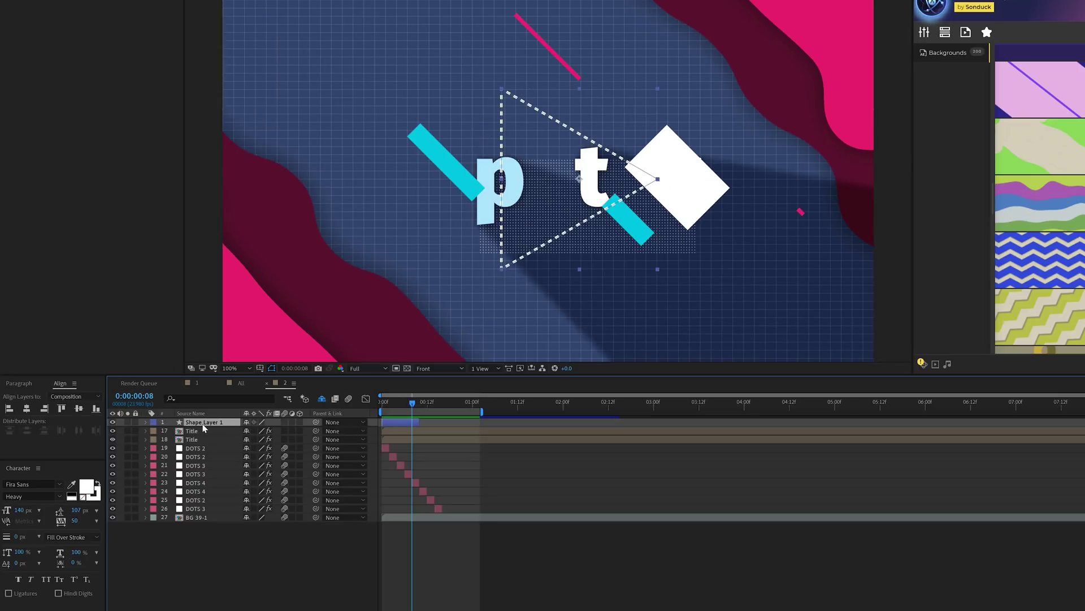
Duplicate the shape layer and give the copy a solid pink fill with no stroke.
{"action": "key", "text": "ctrl+d"}
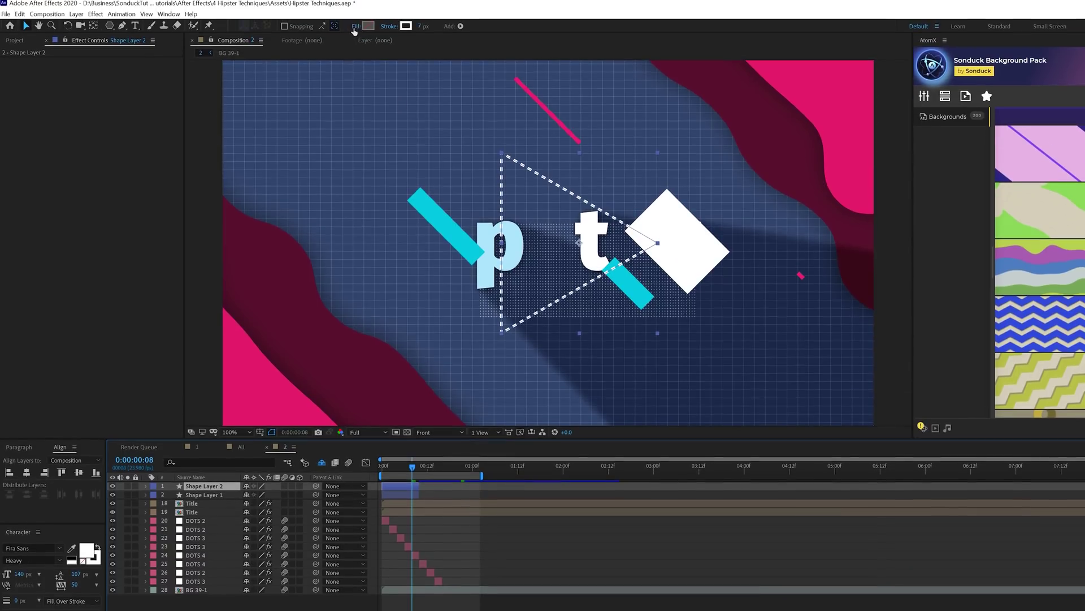
{"action": "left_click", "coordinate": [355, 26]}
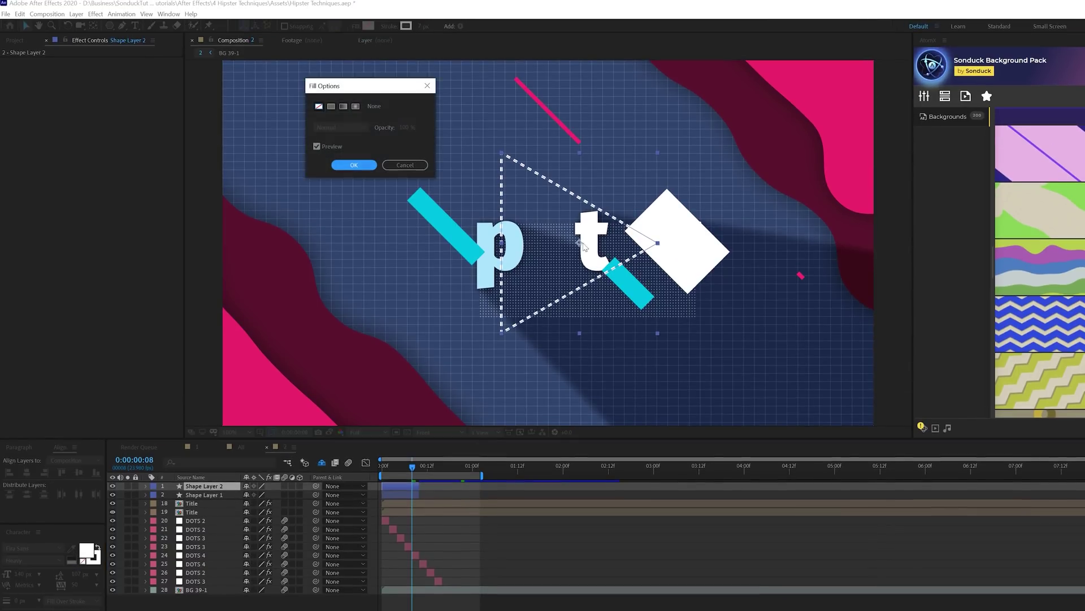
{"action": "left_click", "coordinate": [332, 106]}
{"action": "left_click", "coordinate": [353, 164]}
{"action": "left_click", "coordinate": [405, 26]}
{"action": "left_click", "coordinate": [319, 106]}
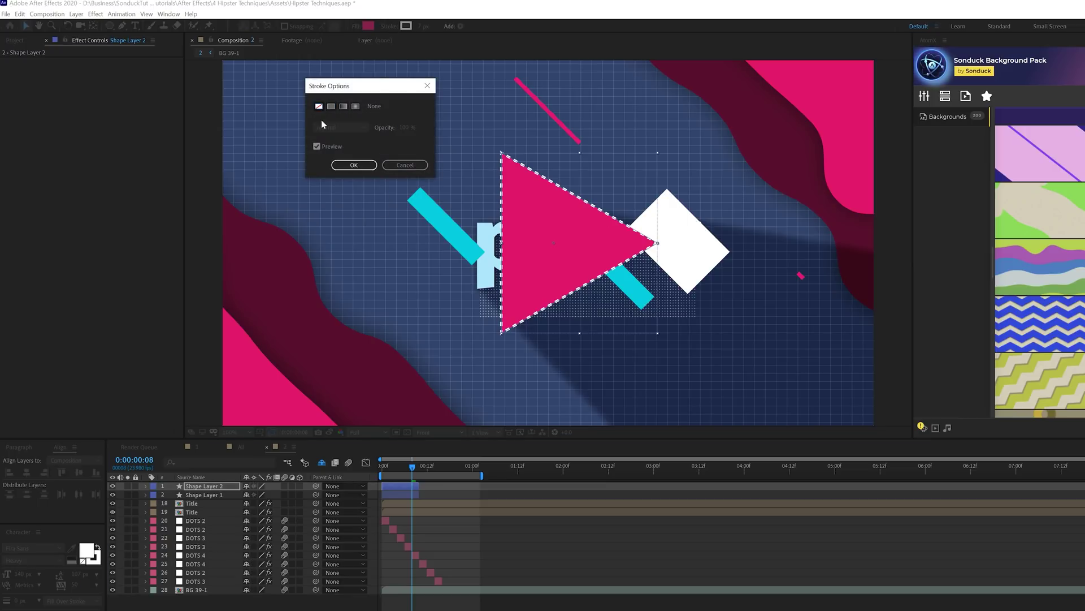
{"action": "left_click", "coordinate": [354, 164]}
Scale the pink copy to 66% and shift it later in the timeline.
{"action": "key", "text": "s"}
{"action": "left_click_drag", "start_coordinate": [267, 494], "coordinate": [245, 495]}
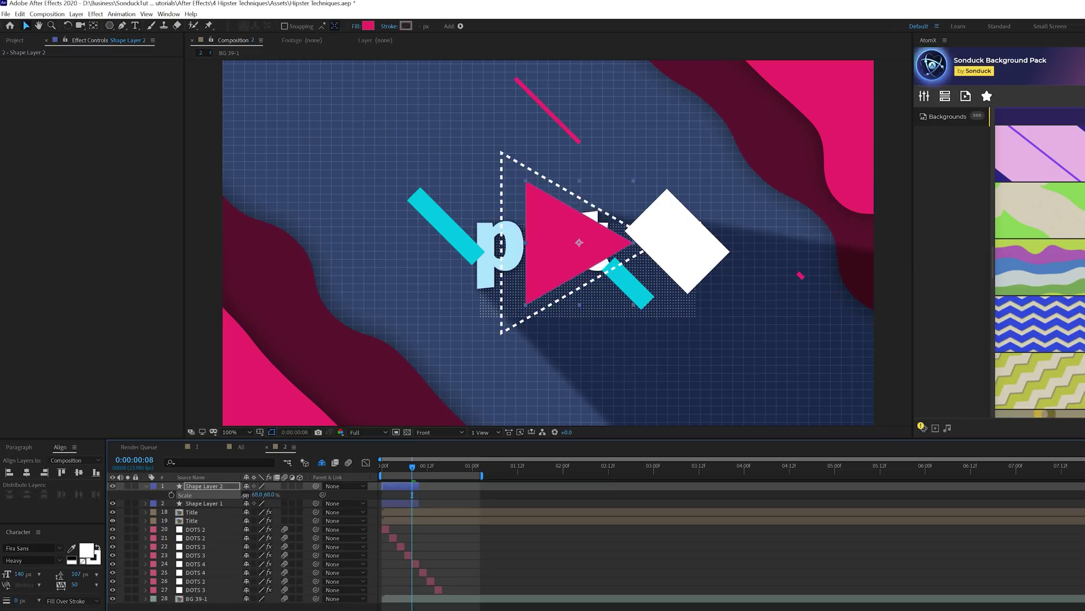
{"action": "left_click_drag", "start_coordinate": [398, 490], "coordinate": [419, 490]}
Duplicate Shape Layer 1, move the dashed copy above the pink shape, and preview.
{"action": "left_click", "coordinate": [387, 504]}
{"action": "key", "text": "ctrl+d"}
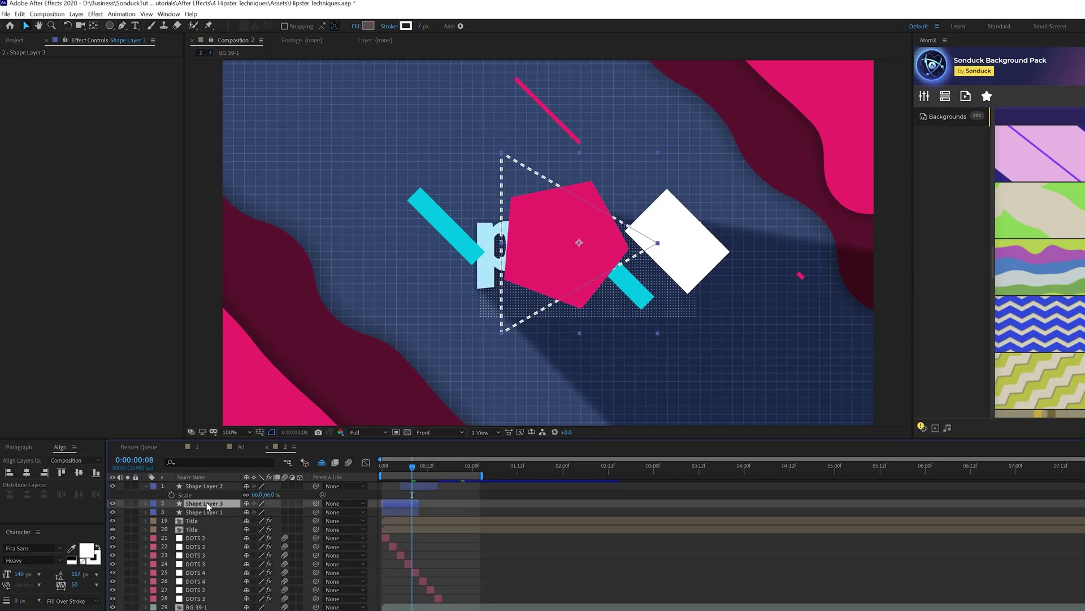
{"action": "key", "text": "ctrl+bracketright"}
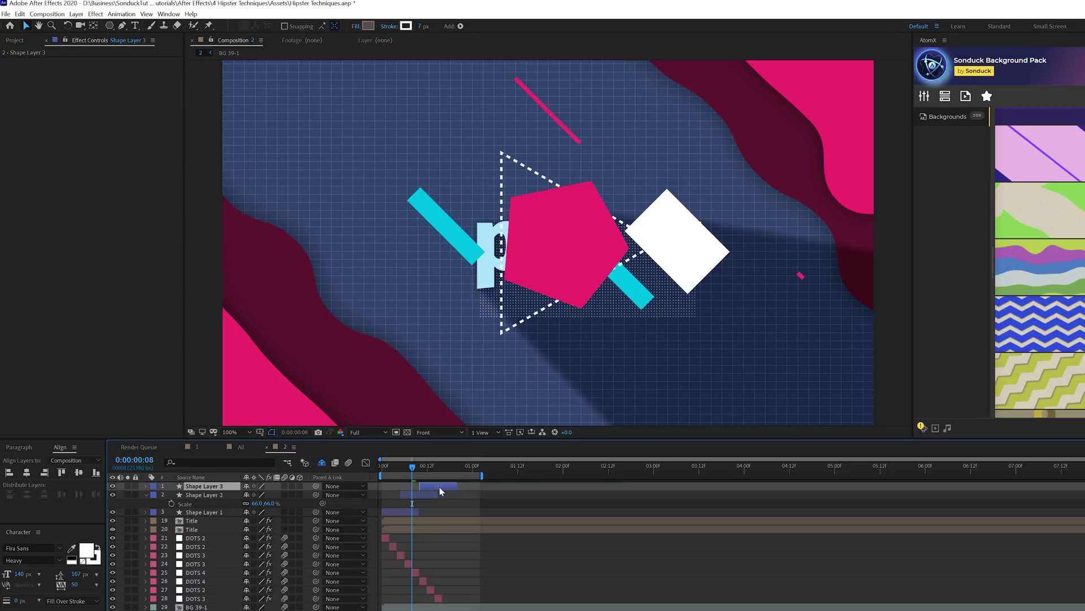
{"action": "key", "text": "space"}
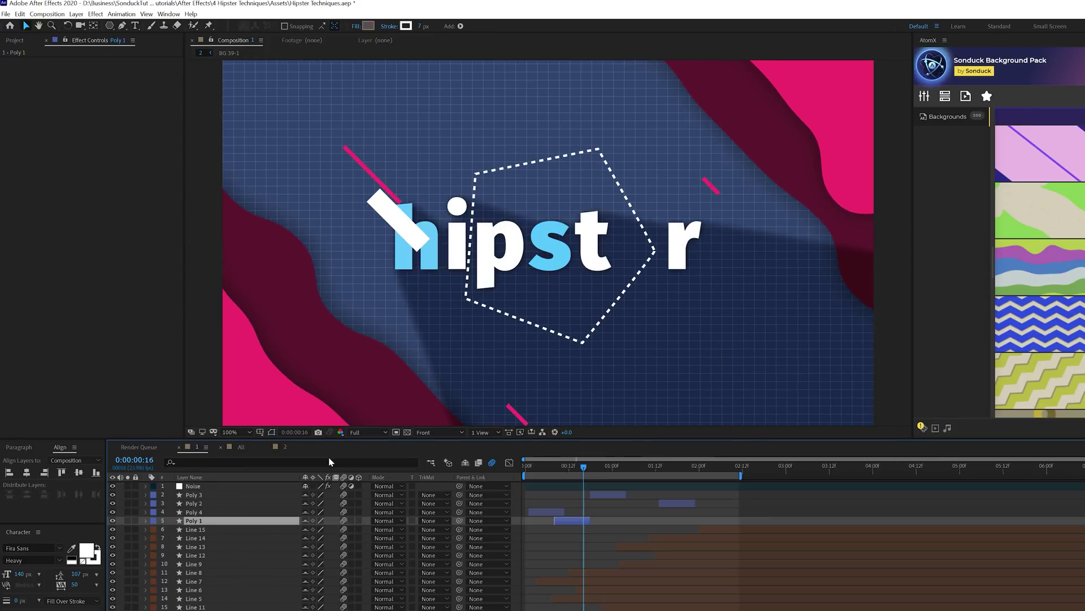
{"action": "key", "text": "space"}
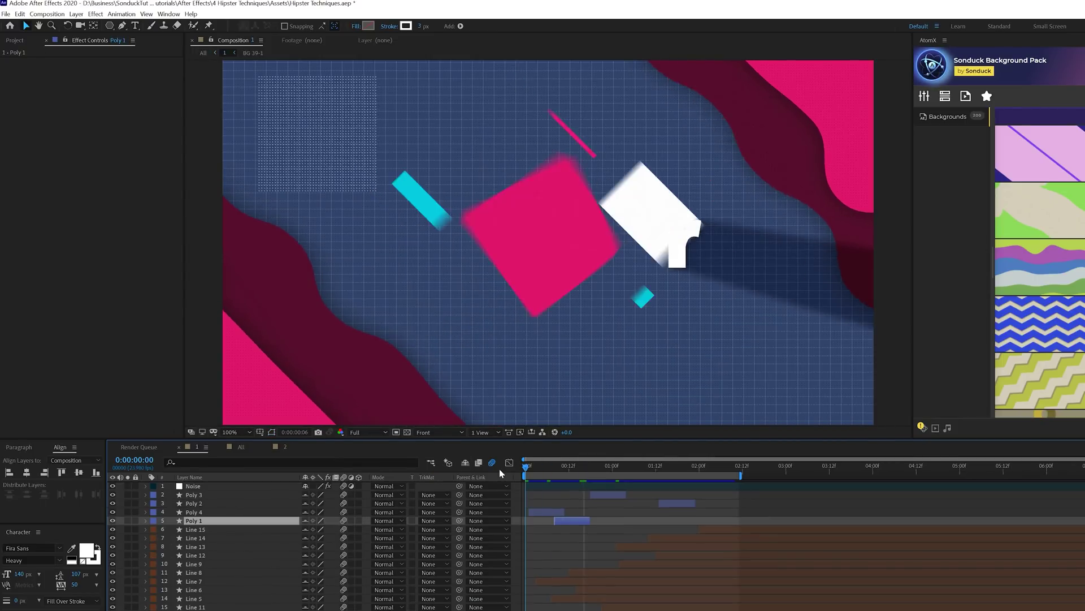